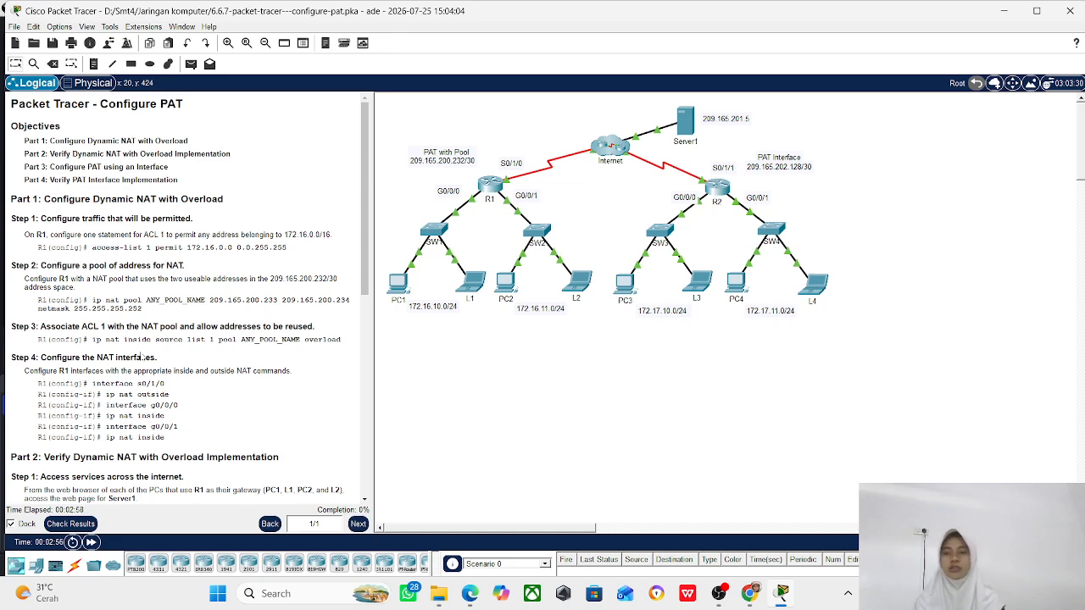
# - Read Part 1 Step 1 of the instructions, examining the access-list command that defines permitted traffic on R1
pyautogui.scroll(-1, 101, 154)
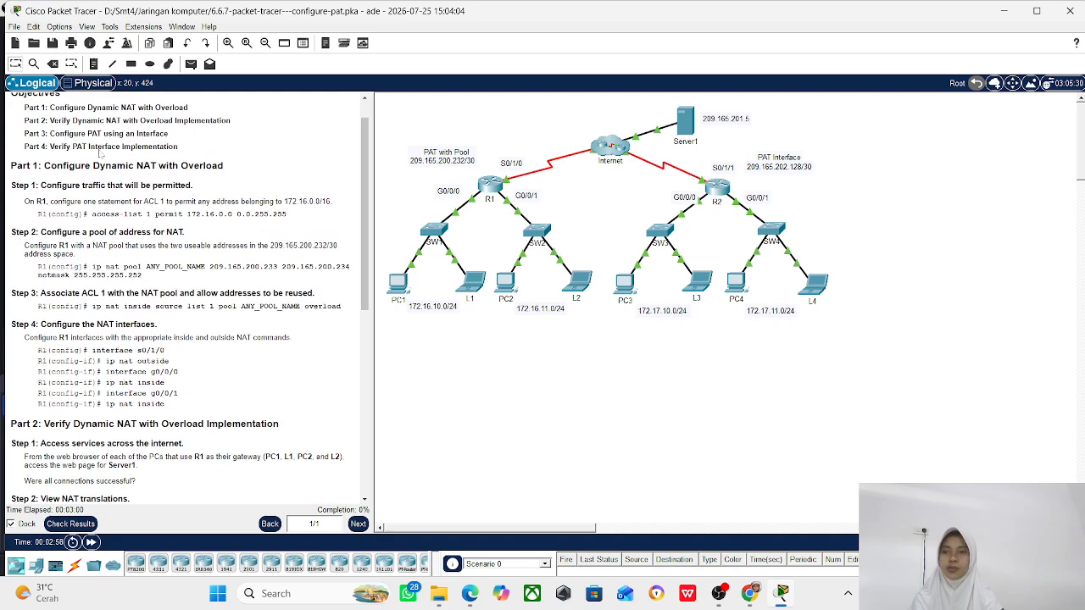
pyautogui.moveTo(5, 165); pyautogui.dragTo(222, 166)
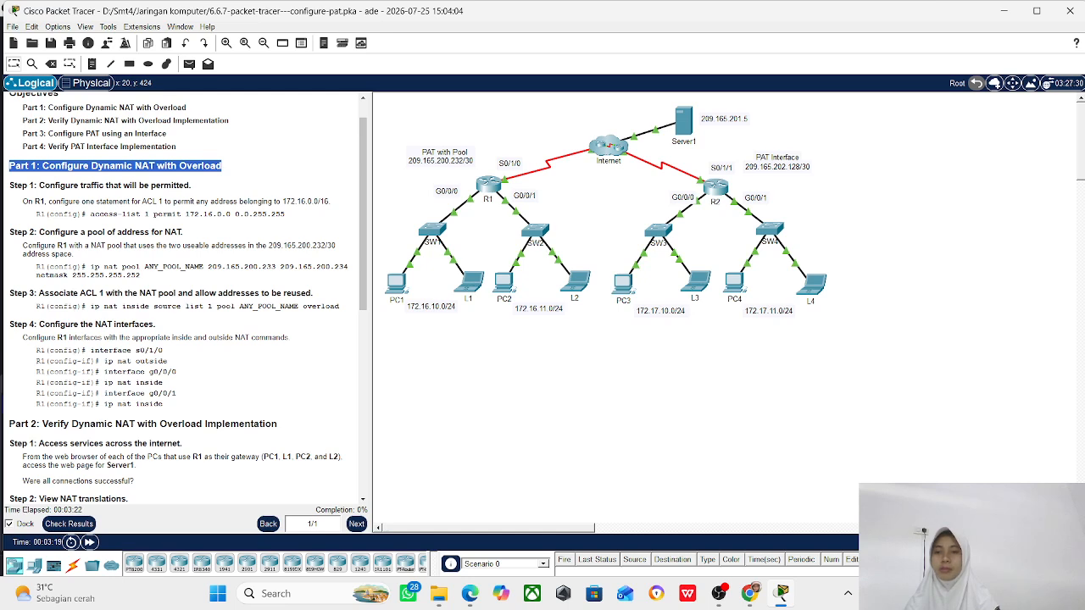
pyautogui.click(224, 174)
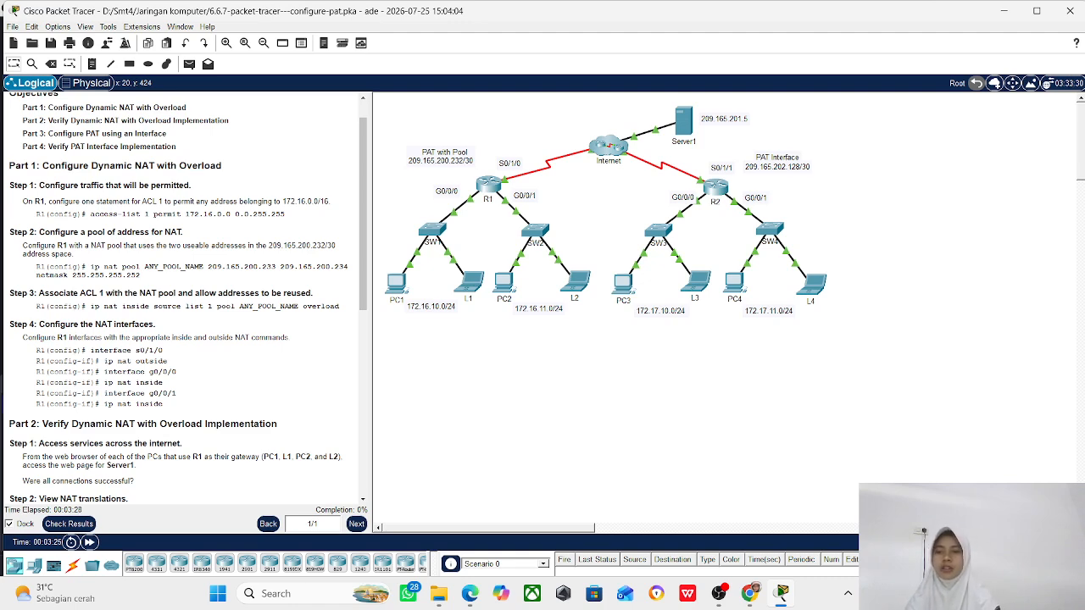
pyautogui.scroll(-3, 60, 136)
pyautogui.scroll(1, 36, 146)
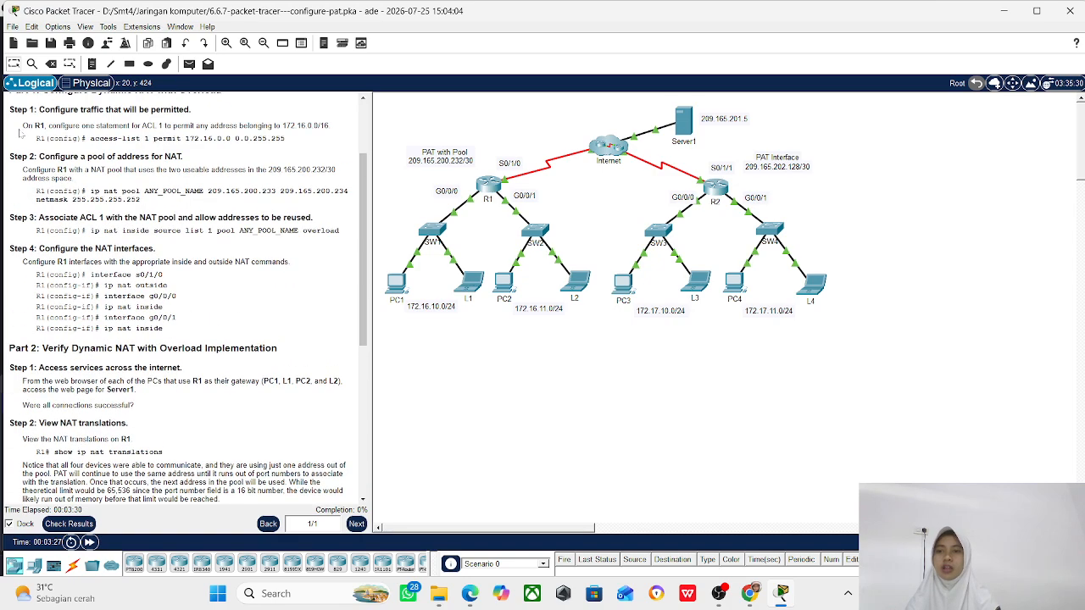
pyautogui.moveTo(13, 110); pyautogui.dragTo(216, 215)
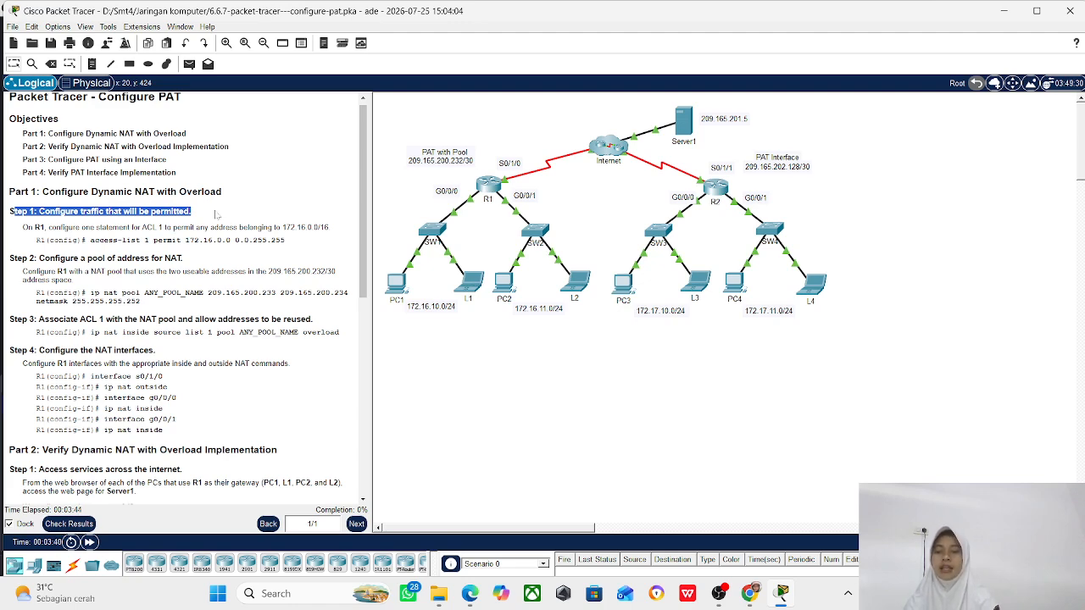
pyautogui.click(196, 249)
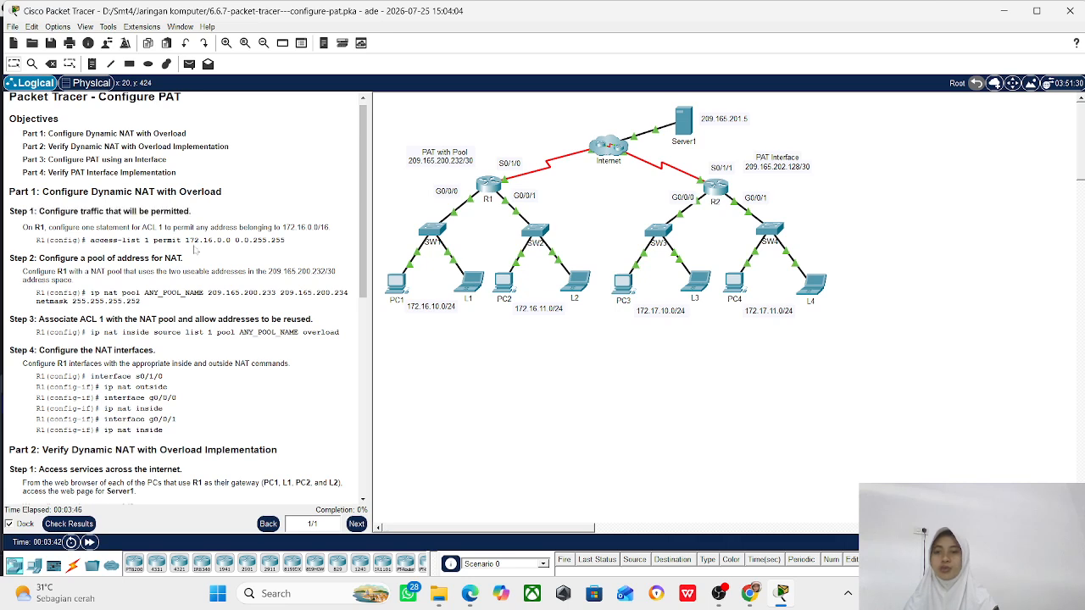
pyautogui.tripleClick(196, 241)
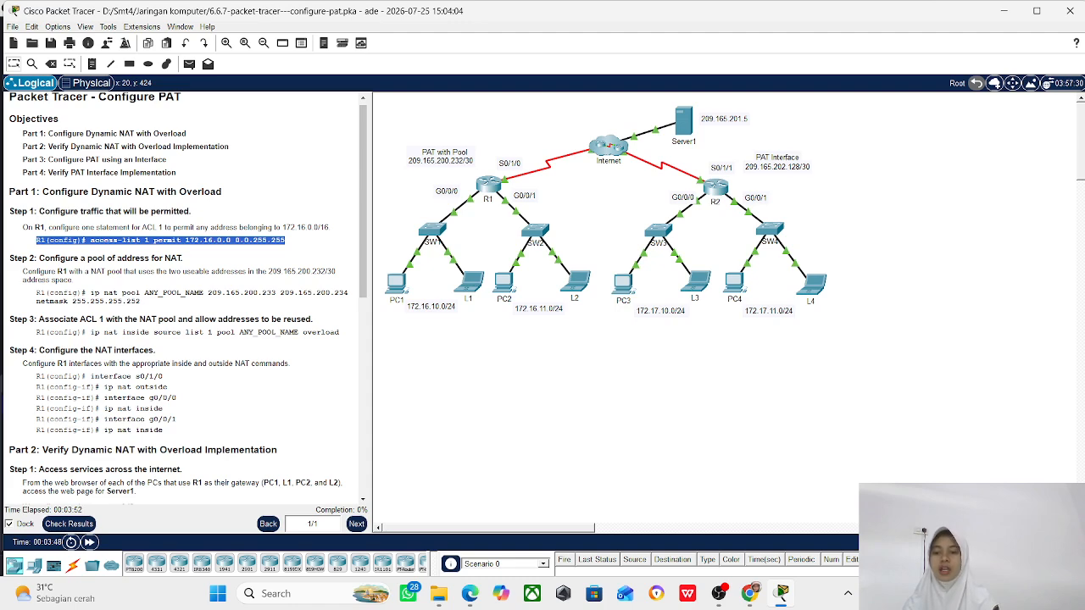
# - Examine Part 1 Step 2 of the instructions, including the ip nat pool command for R1
pyautogui.tripleClick(135, 259)
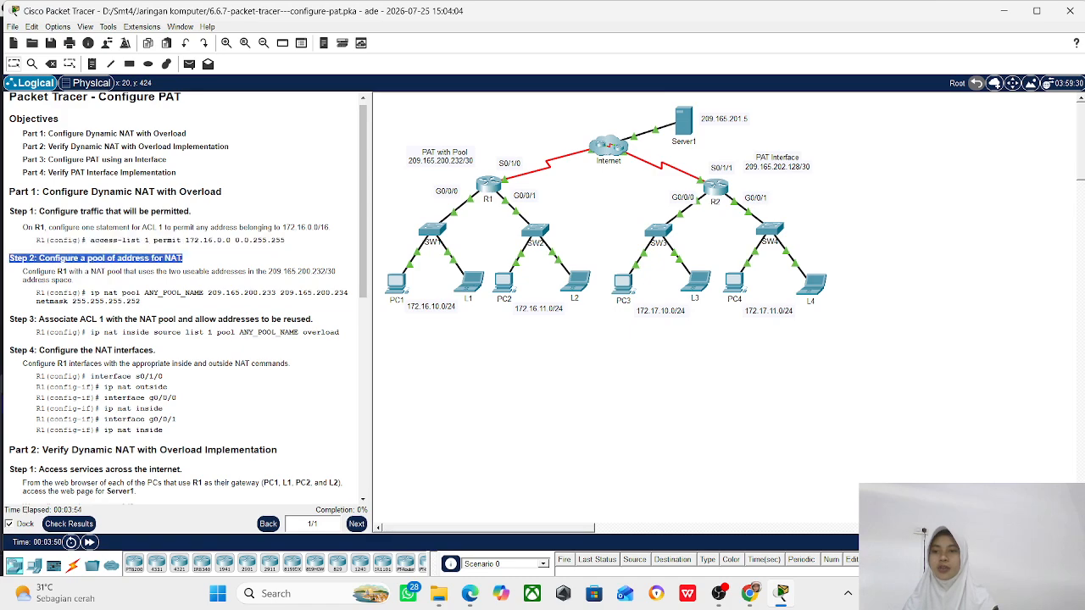
pyautogui.scroll(-1, 136, 258)
pyautogui.scroll(-1, 186, 297)
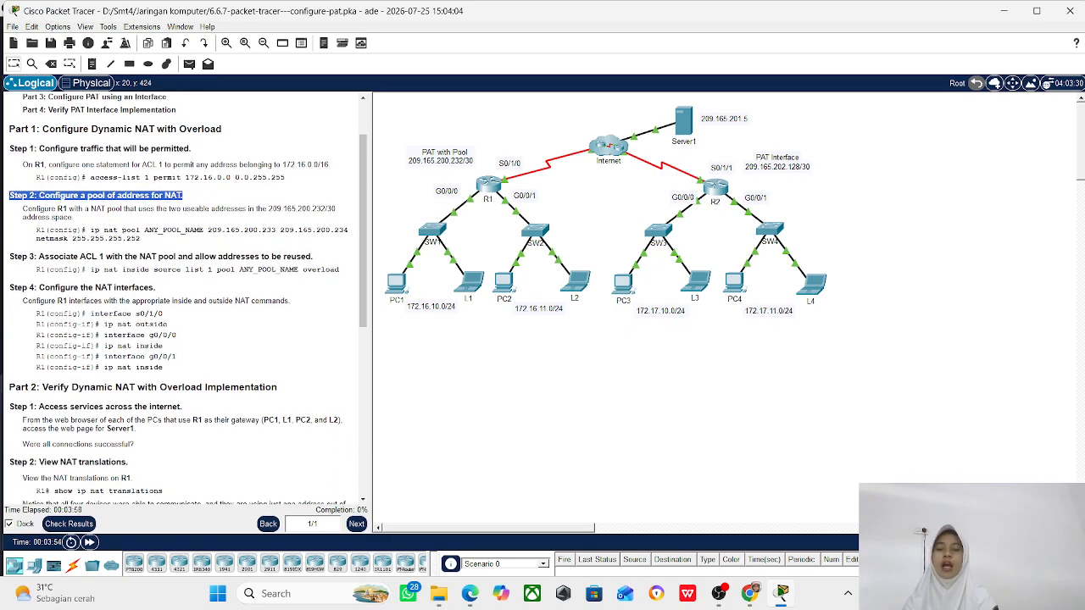
pyautogui.scroll(-1, 186, 297)
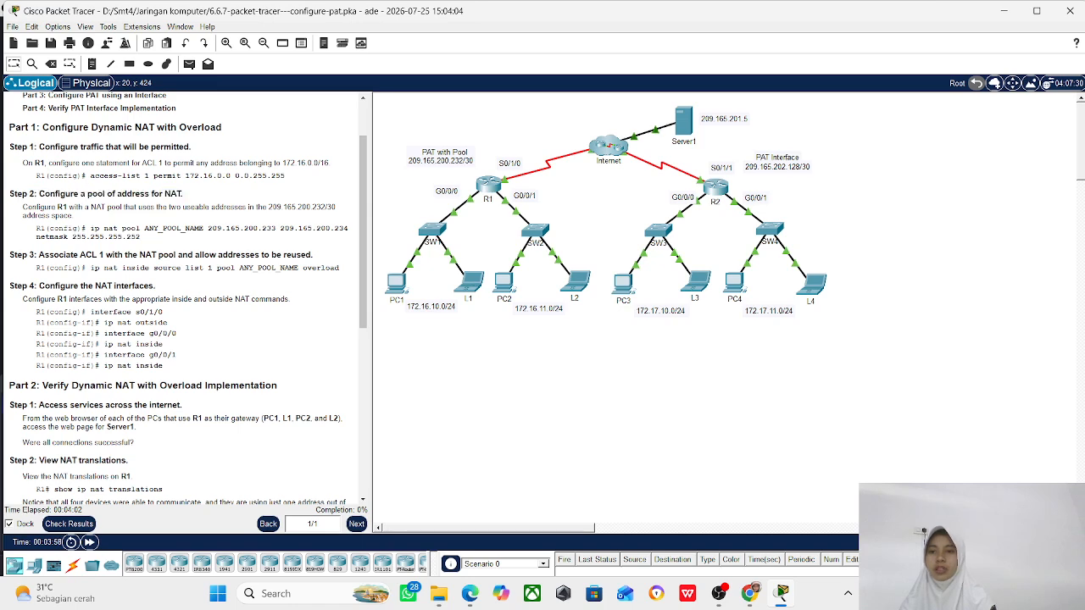
pyautogui.tripleClick(127, 233)
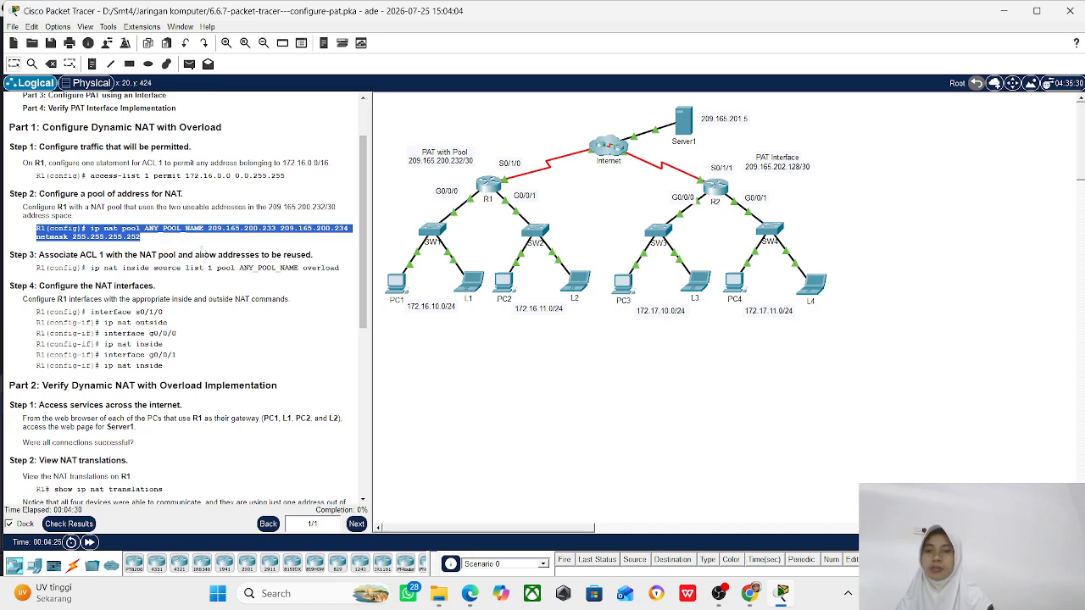
pyautogui.click(245, 217)
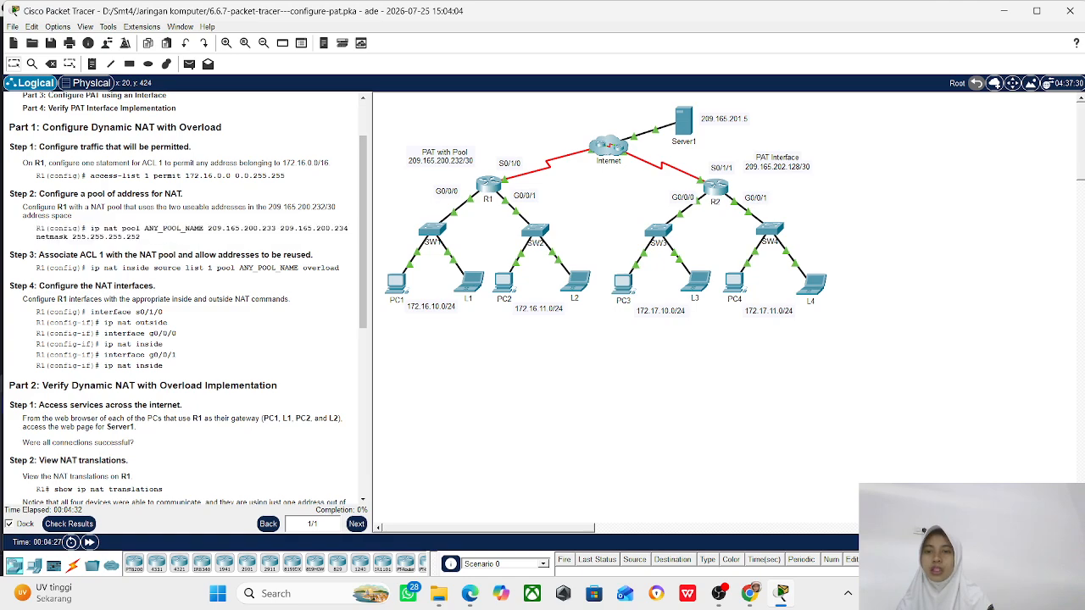
pyautogui.scroll(-1, 245, 217)
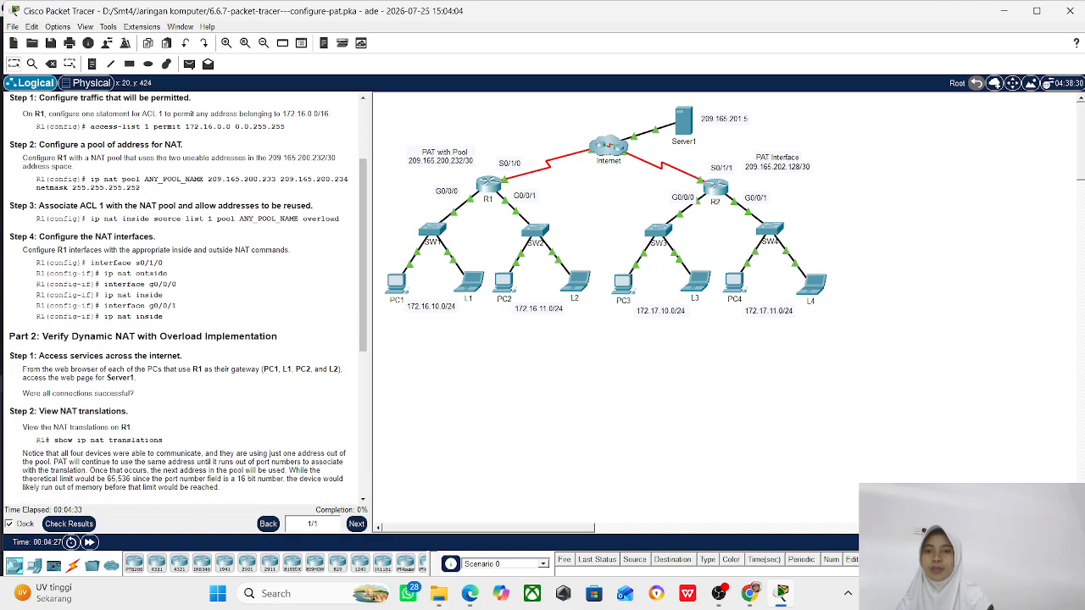
# - Examine Part 1 Steps 3 and 4, covering the ACL-to-pool overload command and R1's NAT interface commands
pyautogui.tripleClick(217, 205)
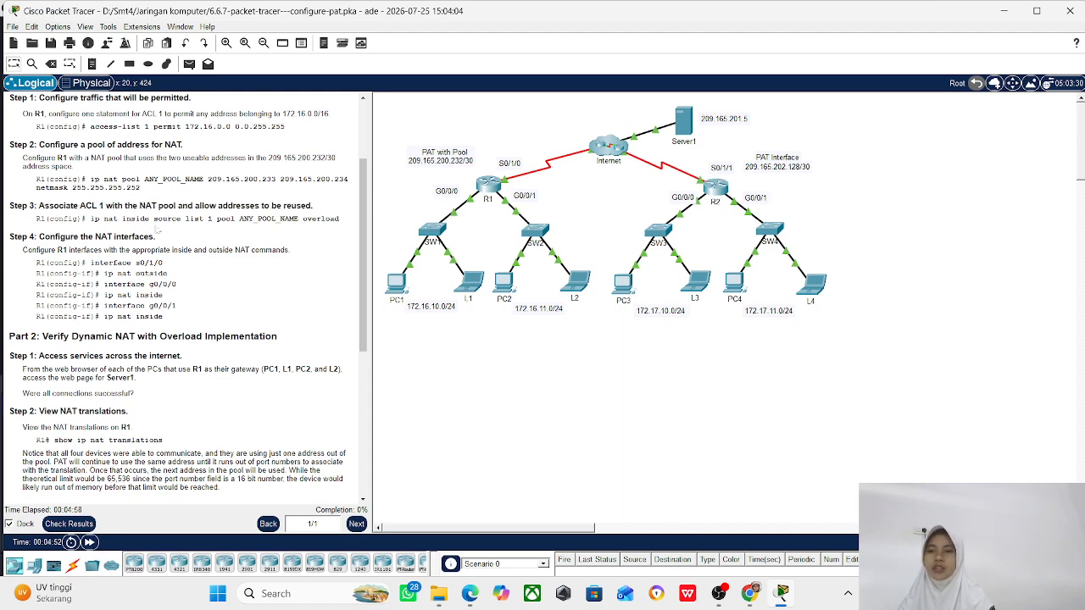
pyautogui.tripleClick(156, 236)
pyautogui.click(195, 218)
pyautogui.doubleClick(195, 219)
pyautogui.tripleClick(195, 219)
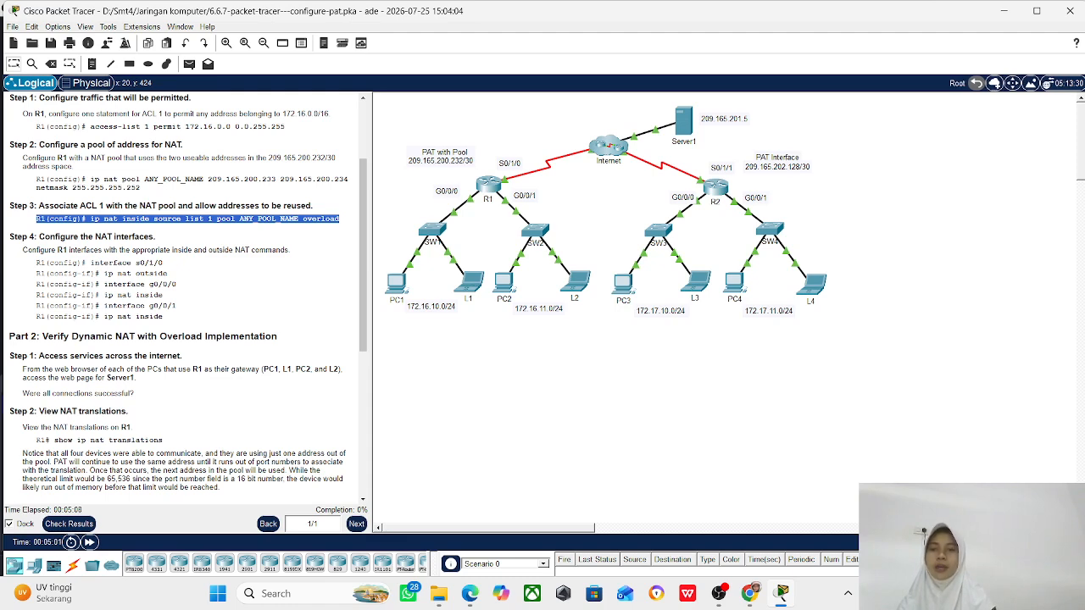
pyautogui.scroll(-3, 122, 162)
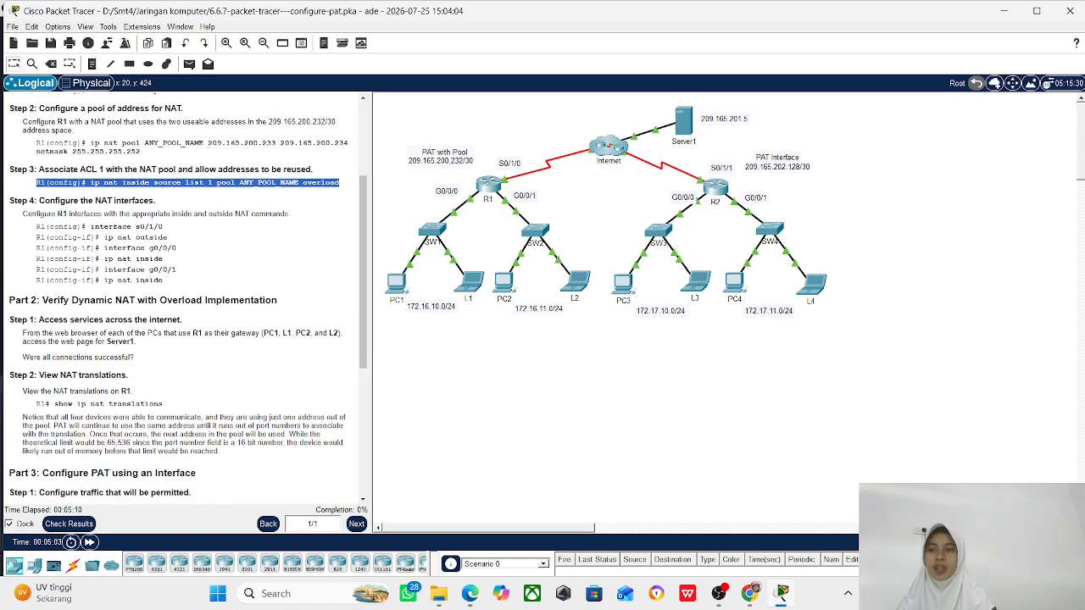
pyautogui.tripleClick(121, 162)
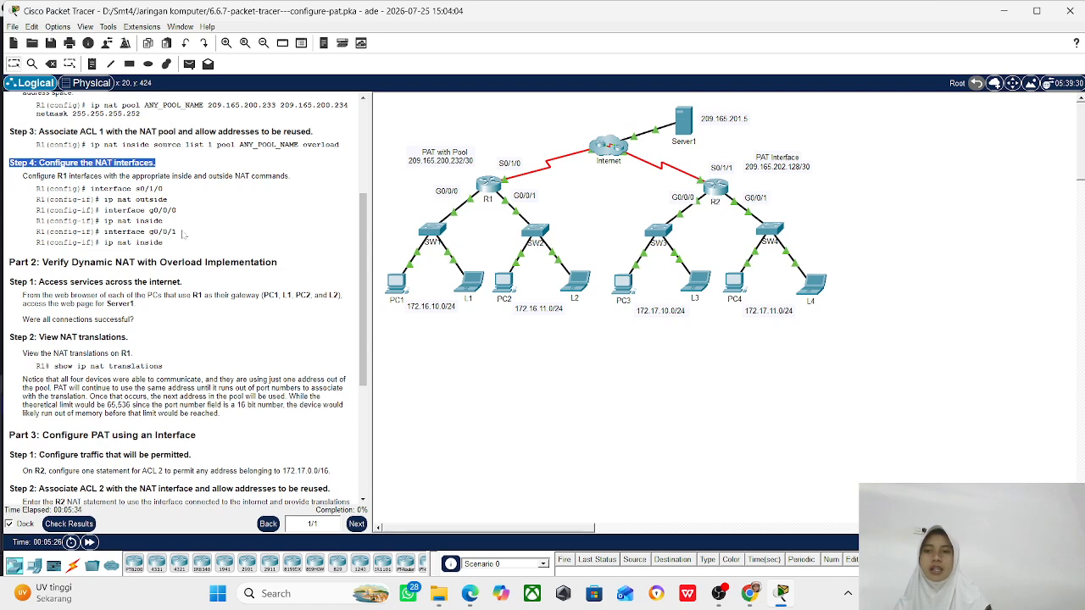
# - Read through Parts 2 to 4 of the instructions, including Part 3 on configuring PAT using an interface
pyautogui.scroll(-2, 183, 235)
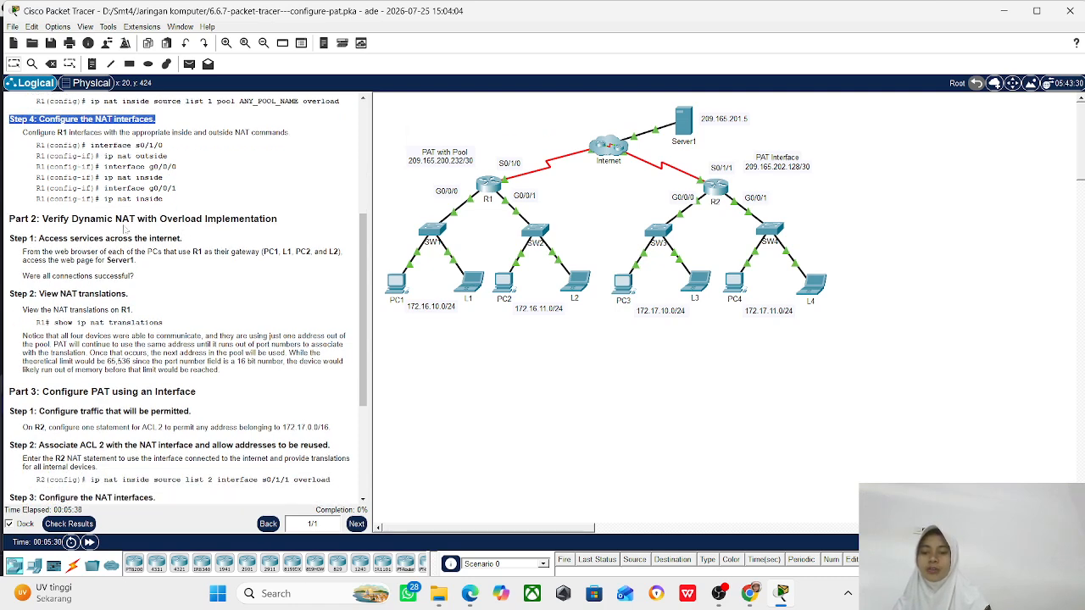
pyautogui.scroll(-5, 125, 228)
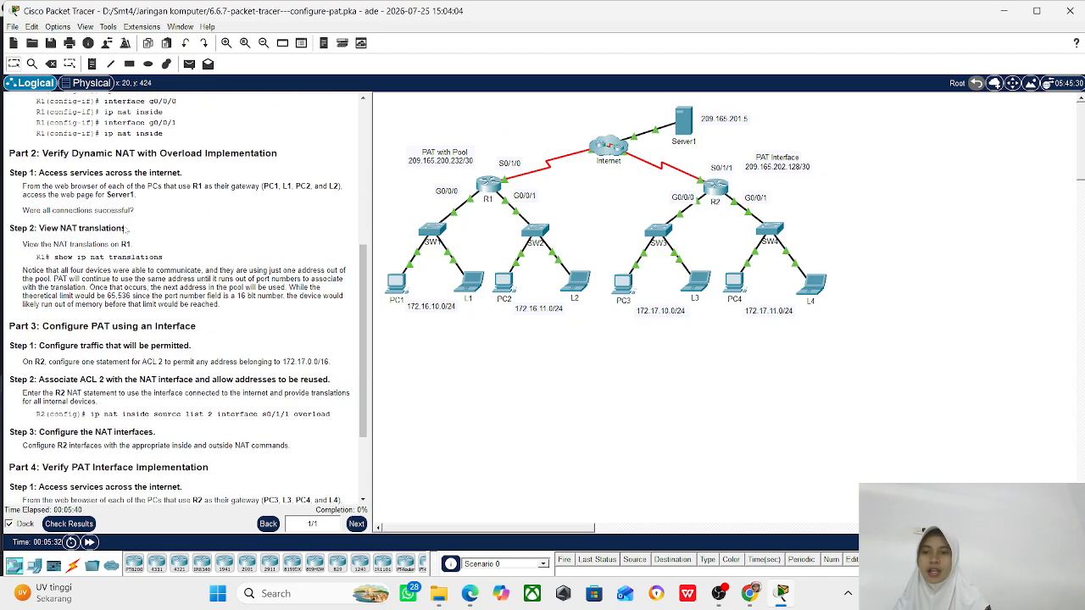
pyautogui.scroll(-1, 124, 226)
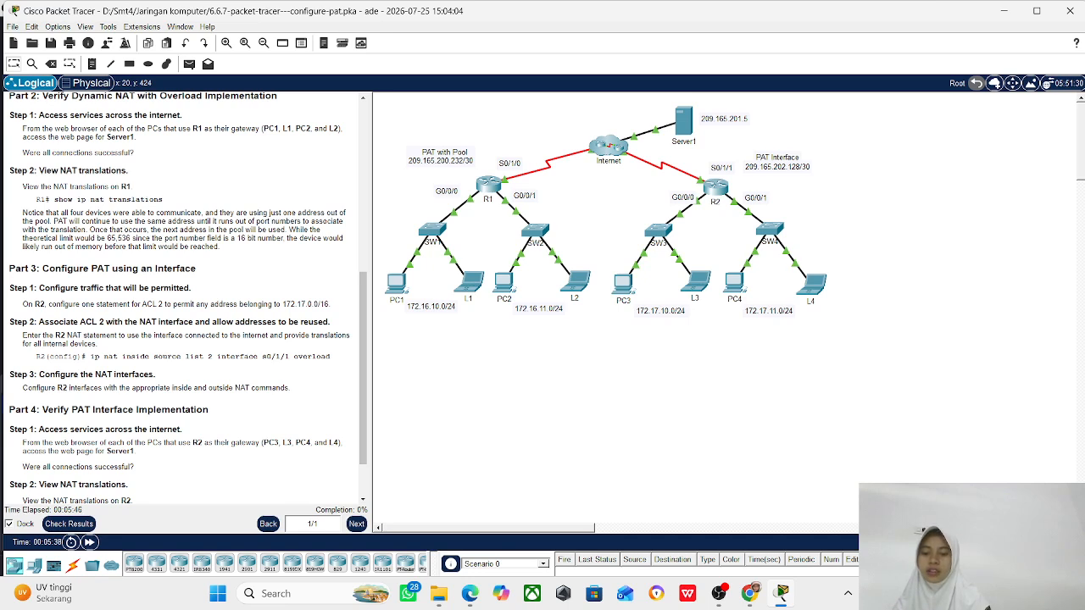
pyautogui.scroll(-3, 105, 214)
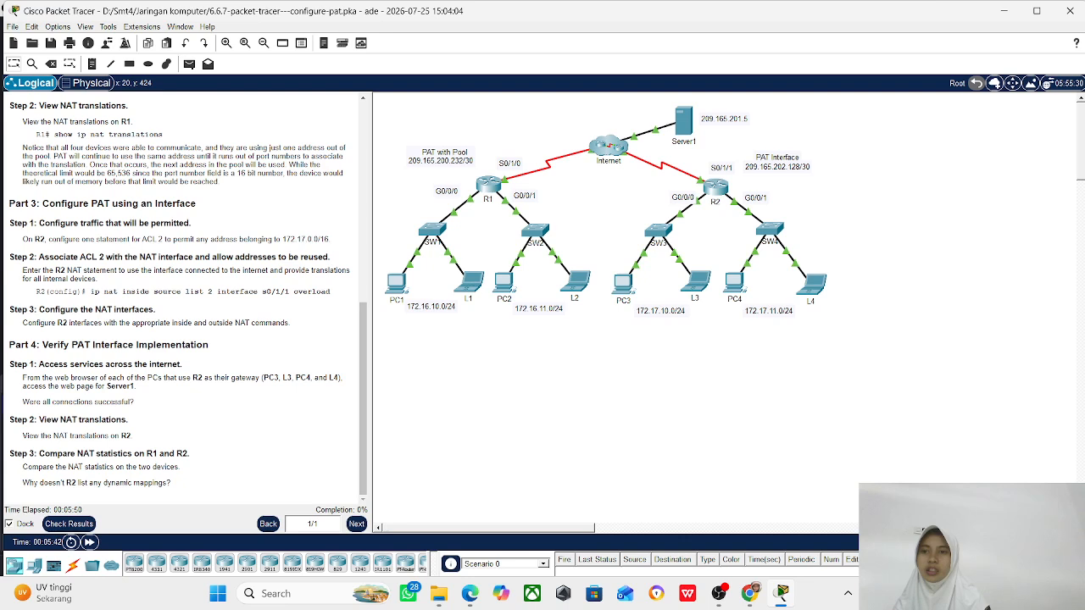
pyautogui.tripleClick(101, 204)
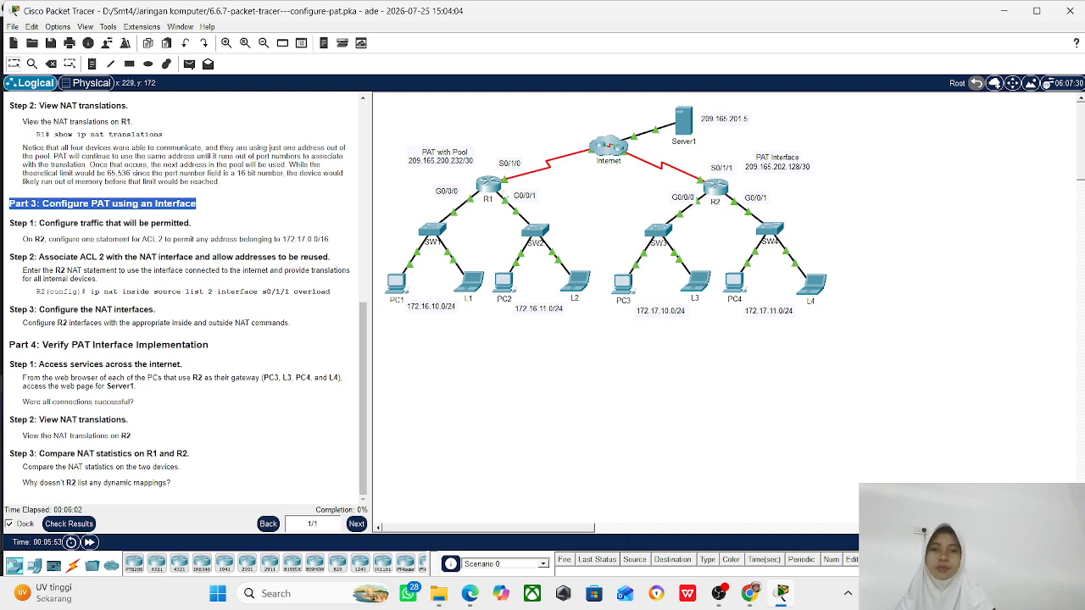
pyautogui.scroll(10, 225, 254)
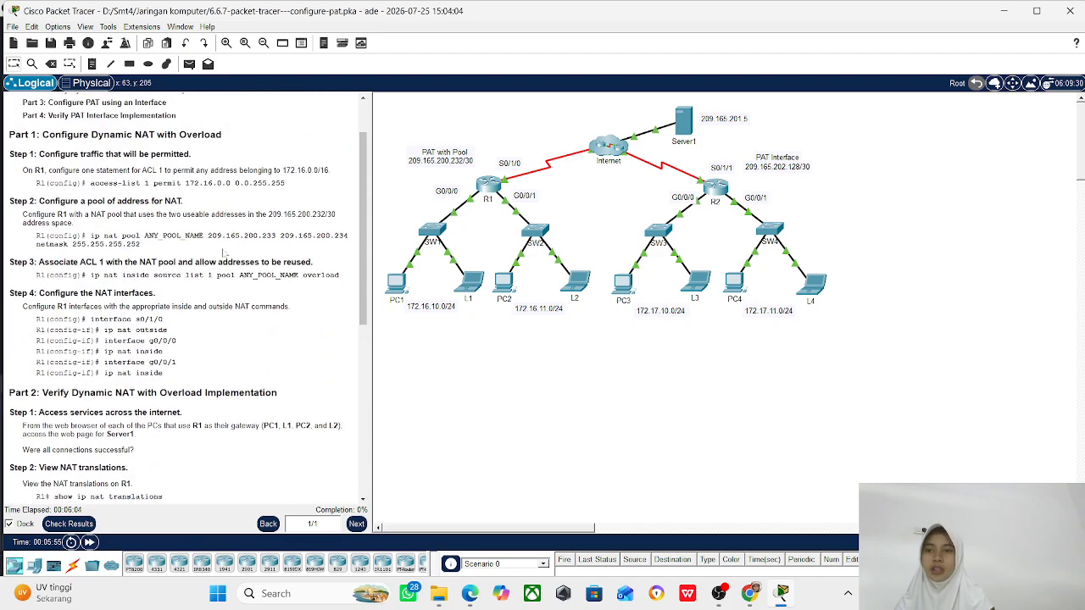
# - Open R1's command-line interface and try to enter privileged EXEC mode
pyautogui.click(488, 186)
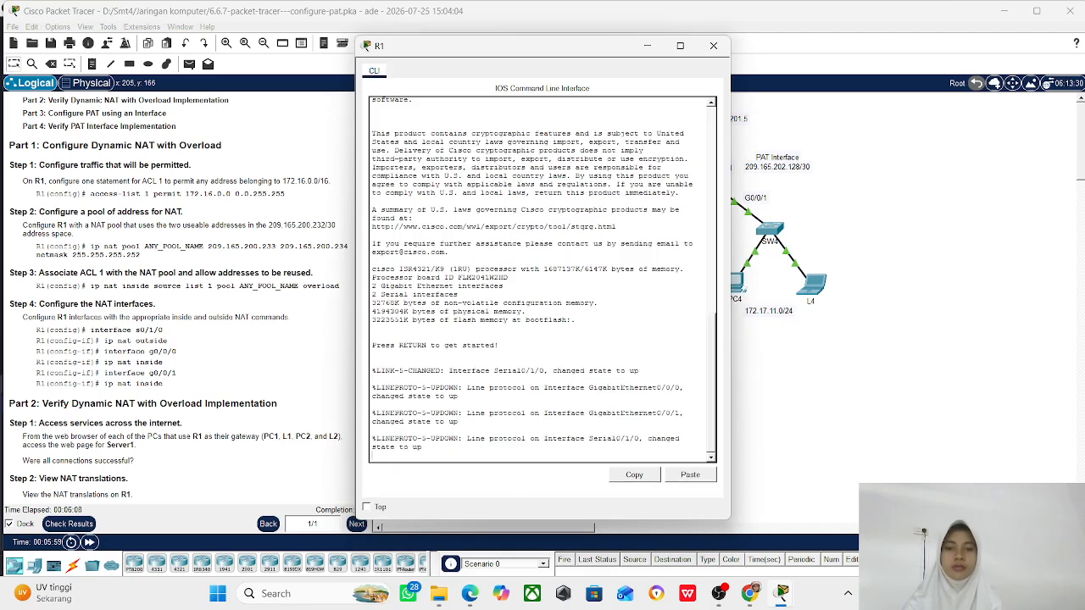
pyautogui.press('Return')
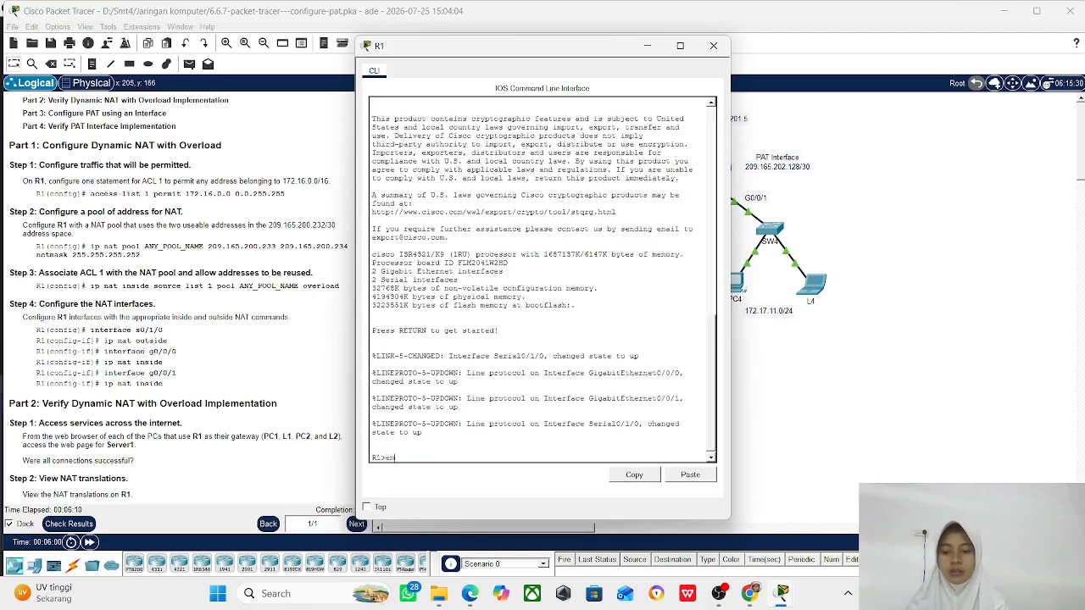
pyautogui.write('ena')
pyautogui.press('Return')
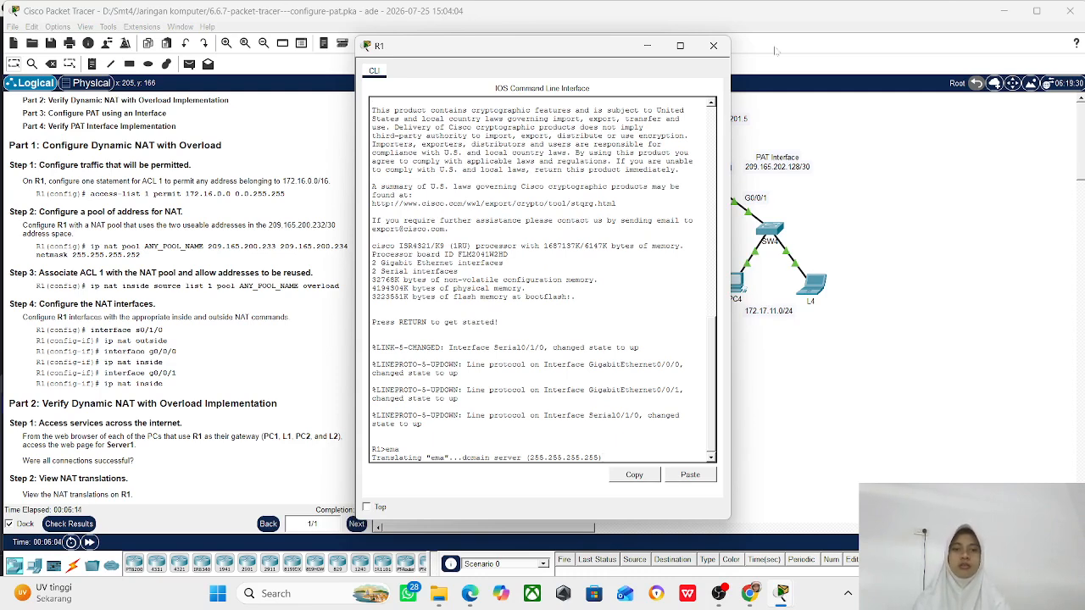
# - Close R1's command-line window and check its console again by reopening it twice
pyautogui.click(713, 45)
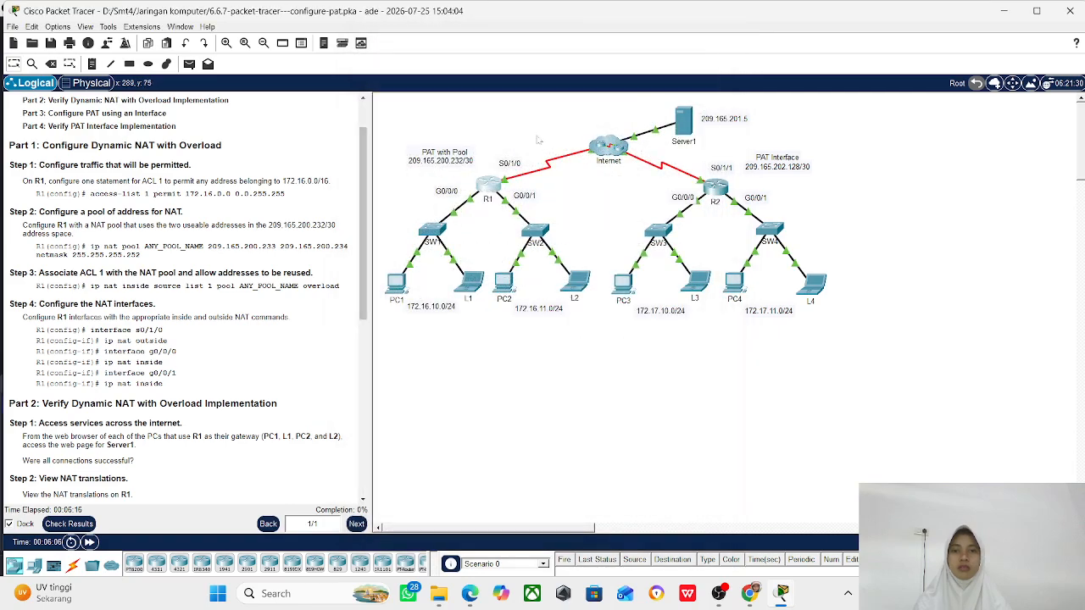
pyautogui.click(487, 197)
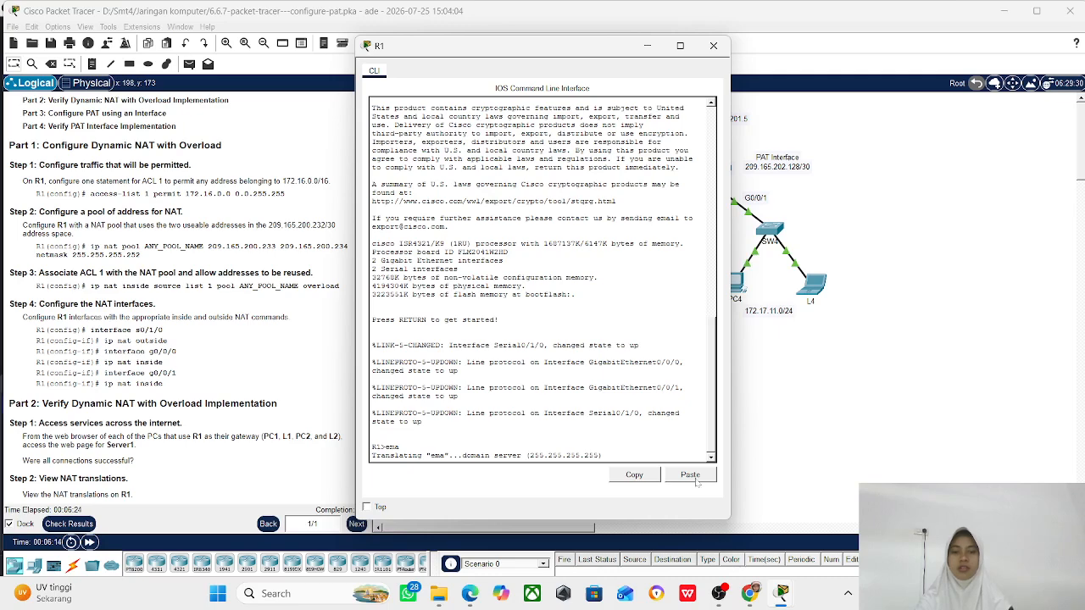
pyautogui.click(713, 46)
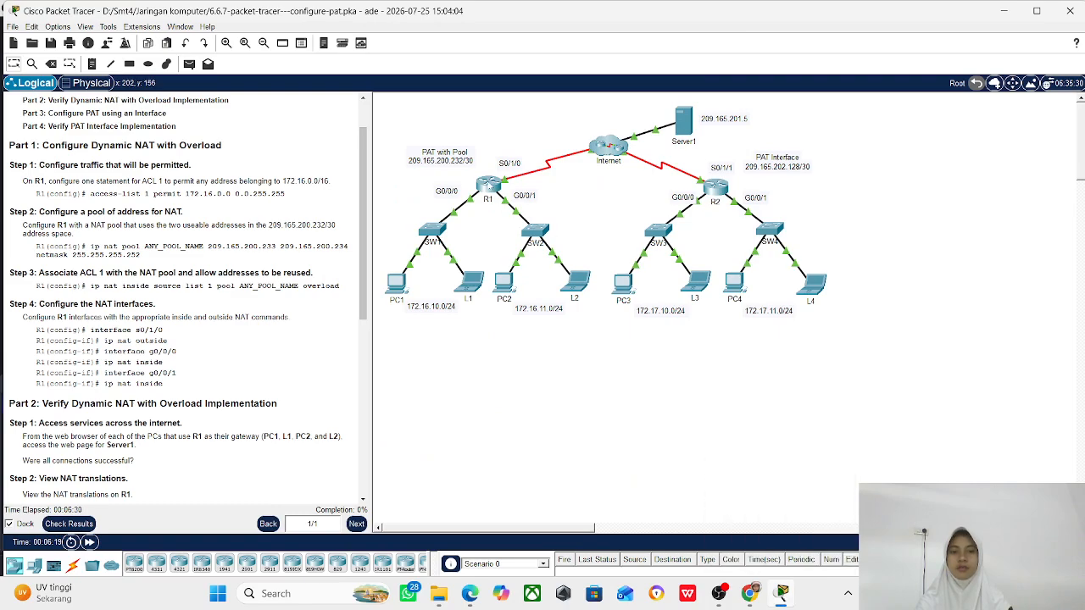
pyautogui.click(489, 185)
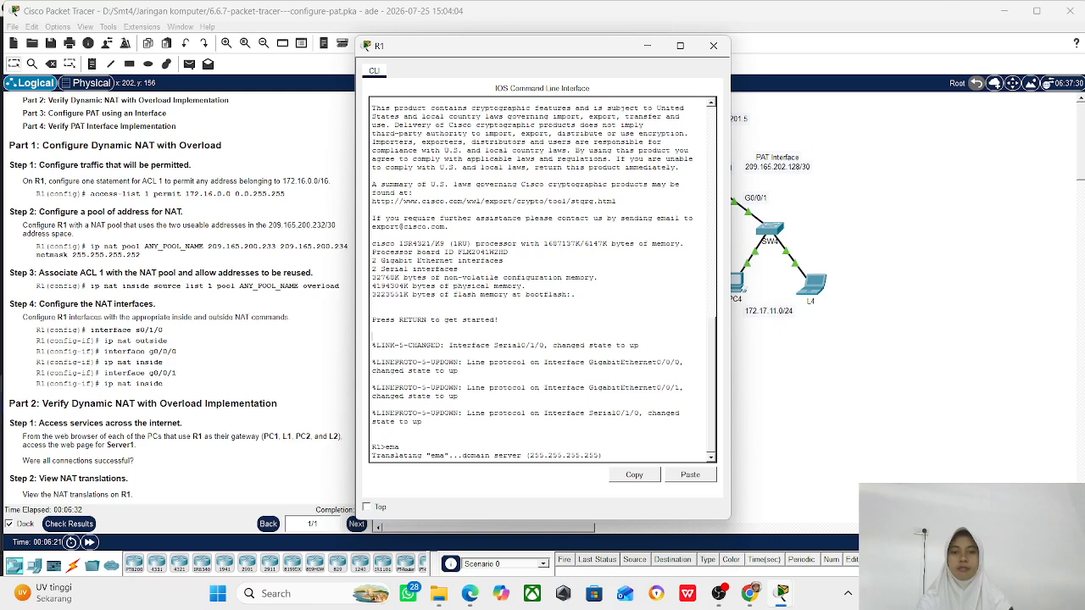
pyautogui.click(714, 47)
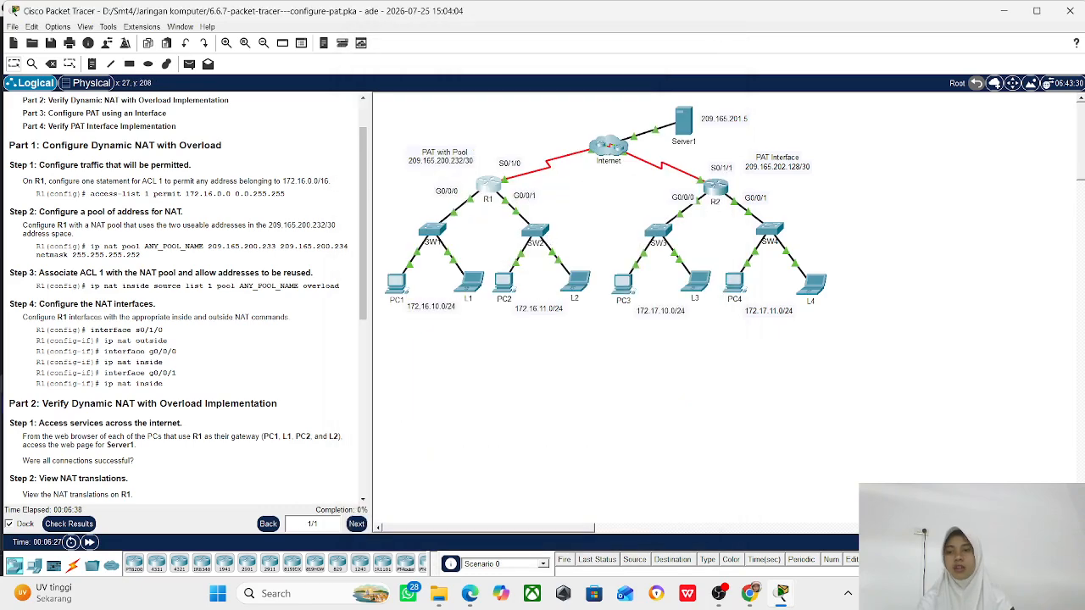
# - Review the Part 1 NAT instructions and bring up R1's command-line interface again
pyautogui.scroll(2, 227, 224)
pyautogui.scroll(-1, 227, 225)
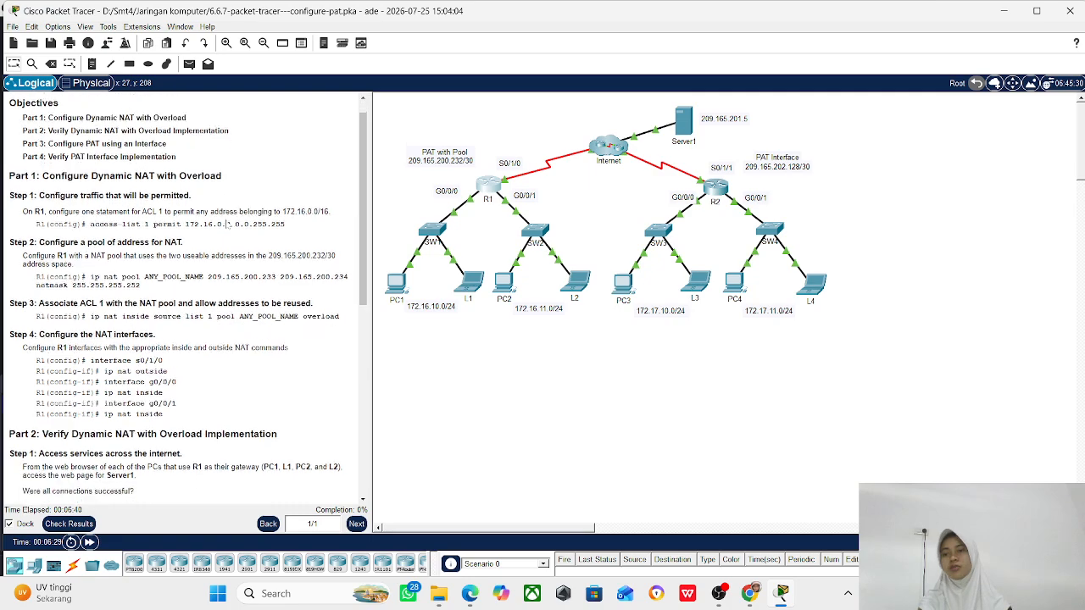
pyautogui.scroll(-2, 227, 225)
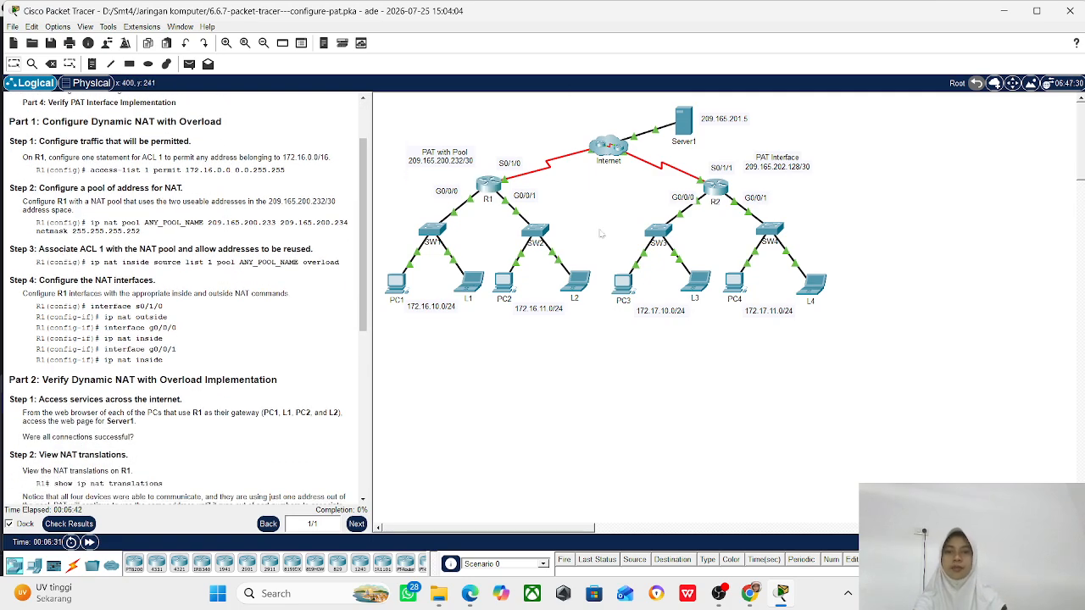
pyautogui.click(489, 186)
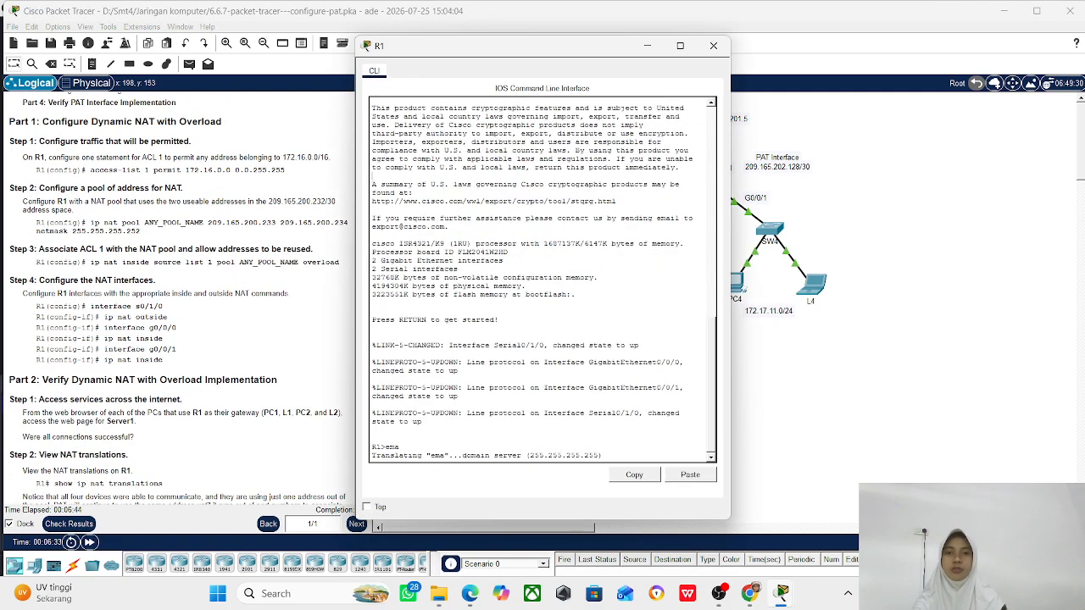
pyautogui.click(719, 593)
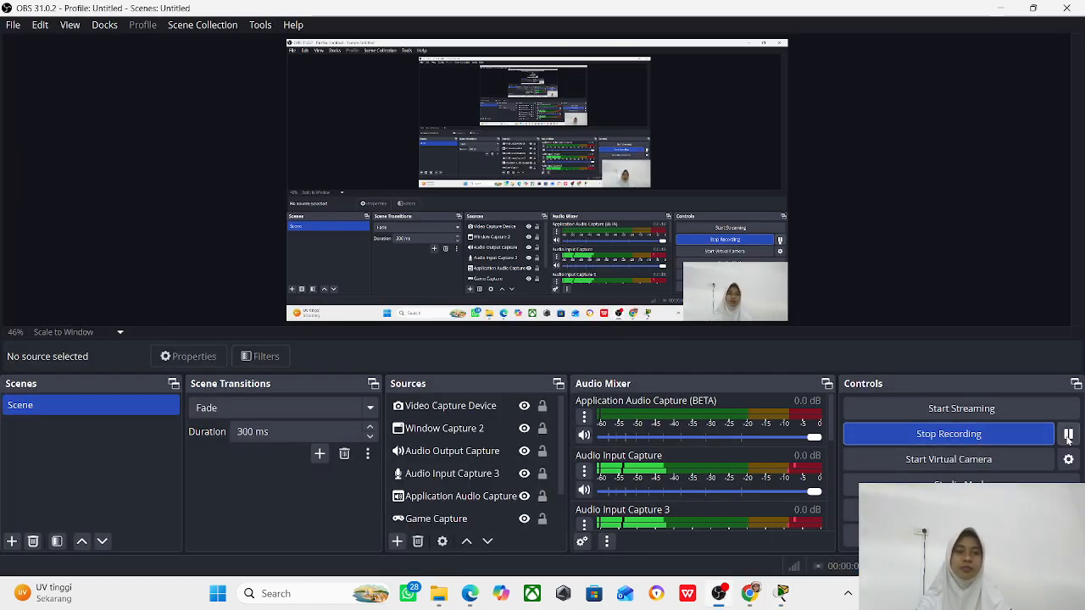
pyautogui.click(1002, 7)
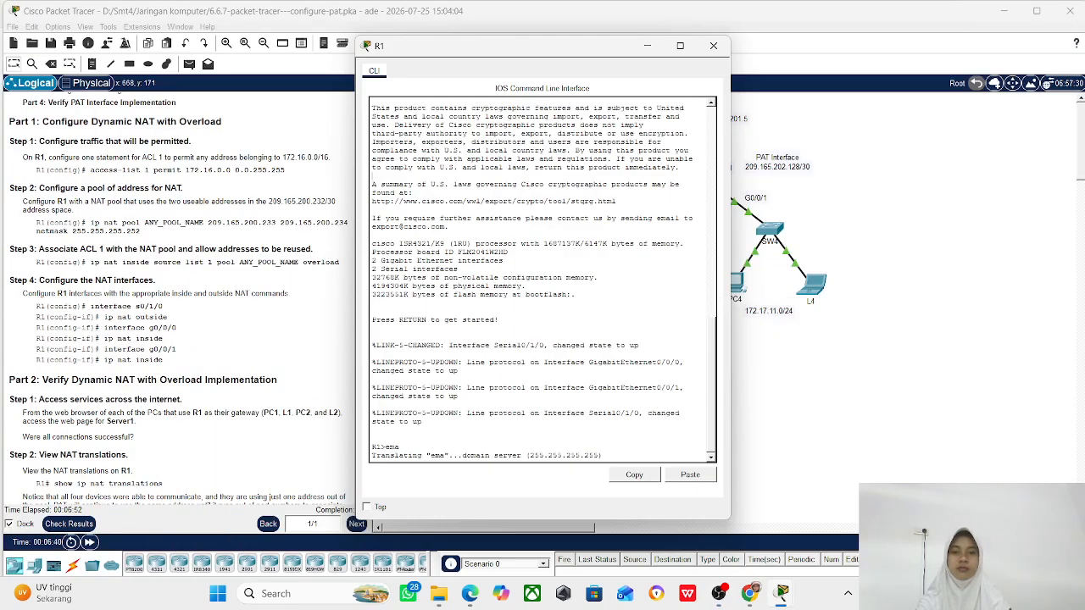
pyautogui.click(714, 45)
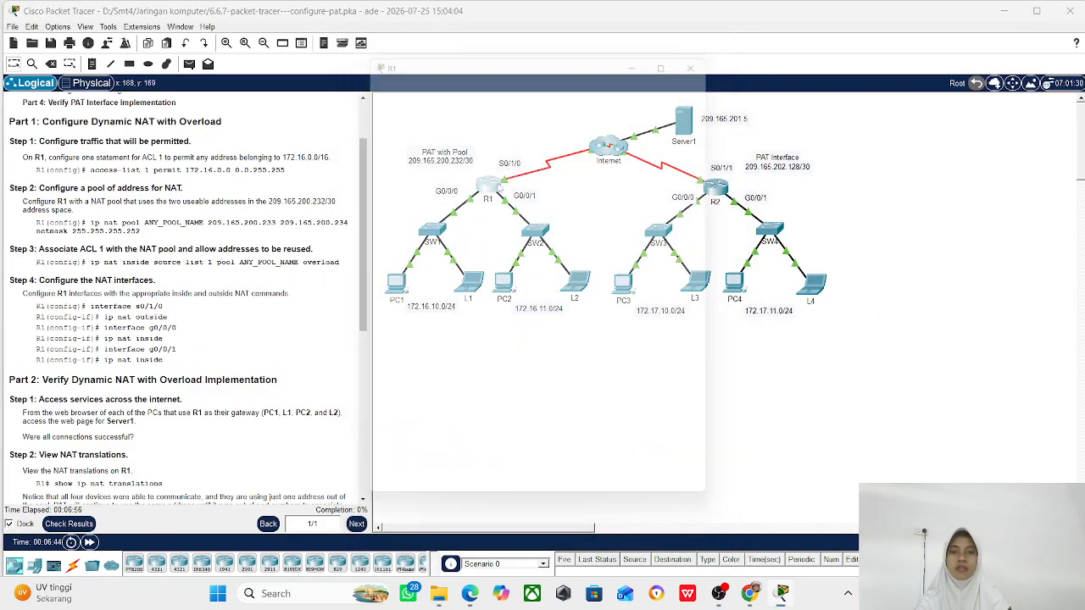
pyautogui.click(488, 188)
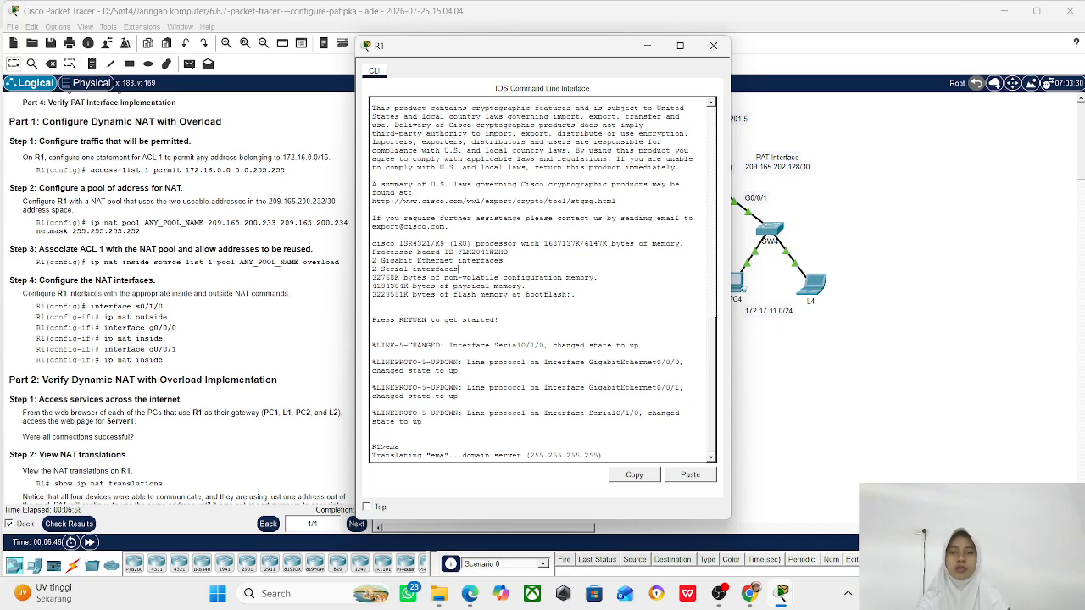
pyautogui.click(713, 45)
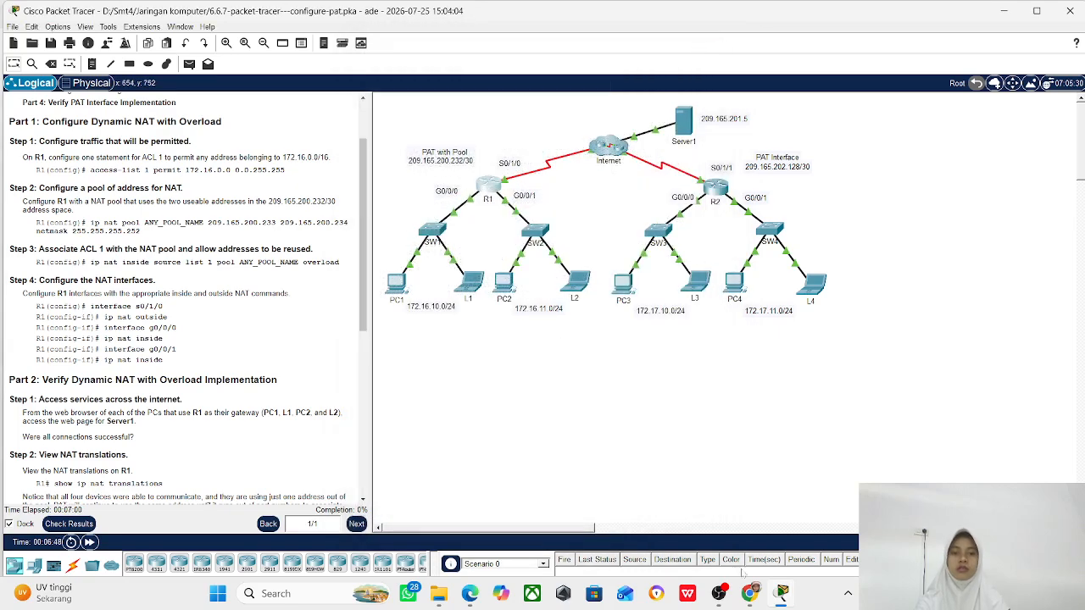
pyautogui.click(718, 593)
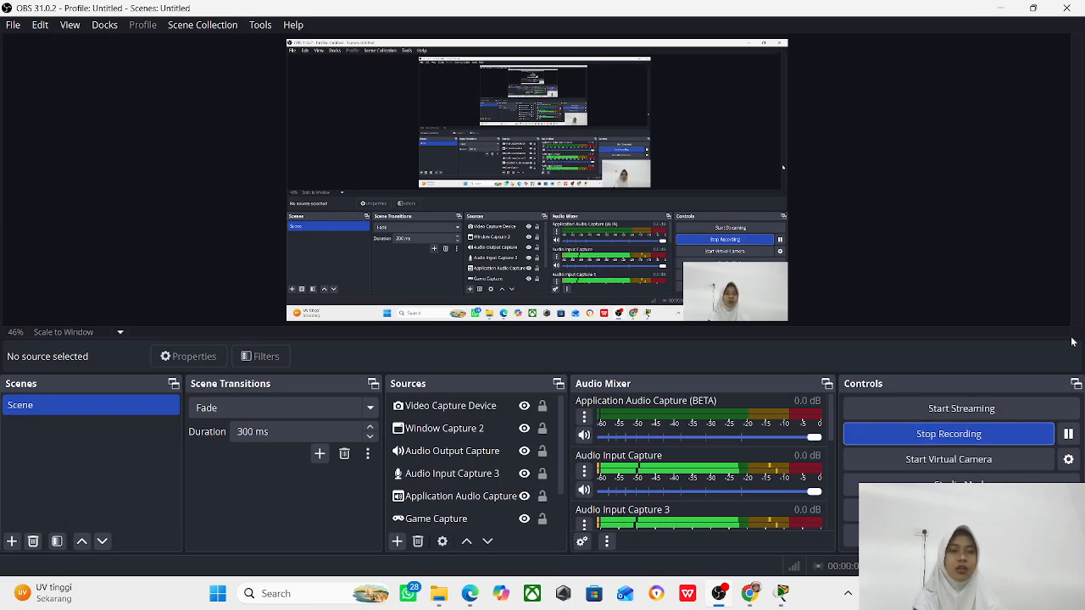
# - Return to R1's command line and enter privileged EXEC mode with the ena command
pyautogui.click(1002, 10)
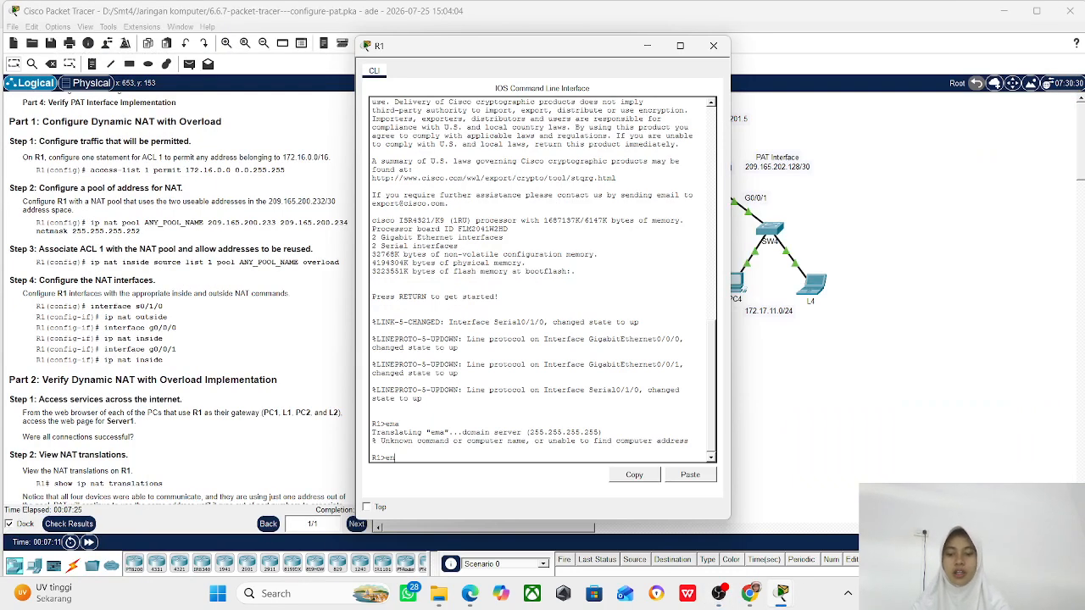
pyautogui.write('a')
pyautogui.press('Return')
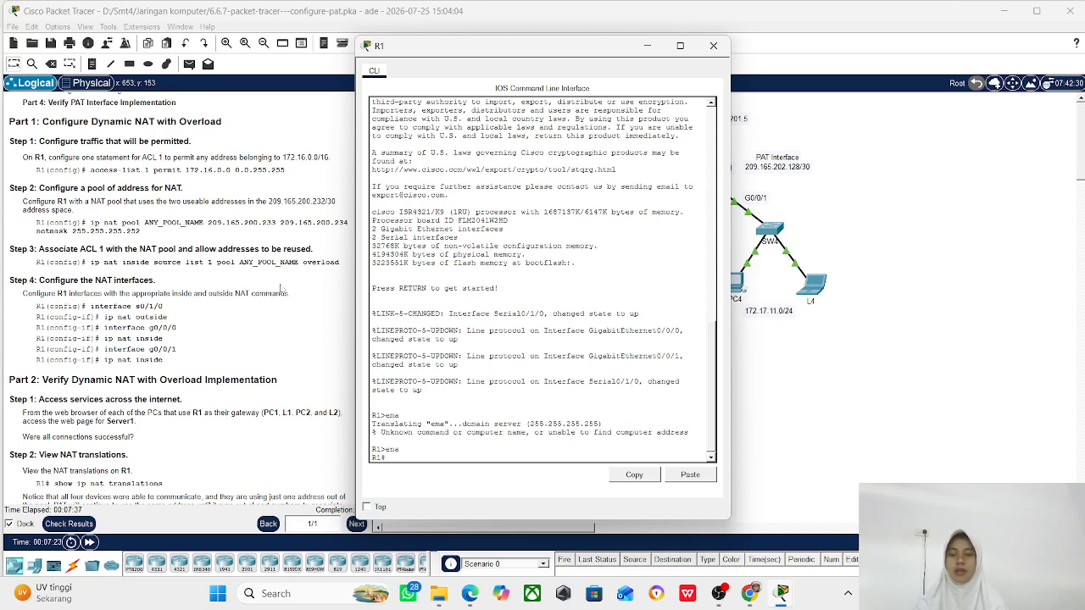
# - Try to enter global configuration mode from R1's privileged prompt, and close R1's command-line window
pyautogui.write('cc')
pyautogui.press('Tab')
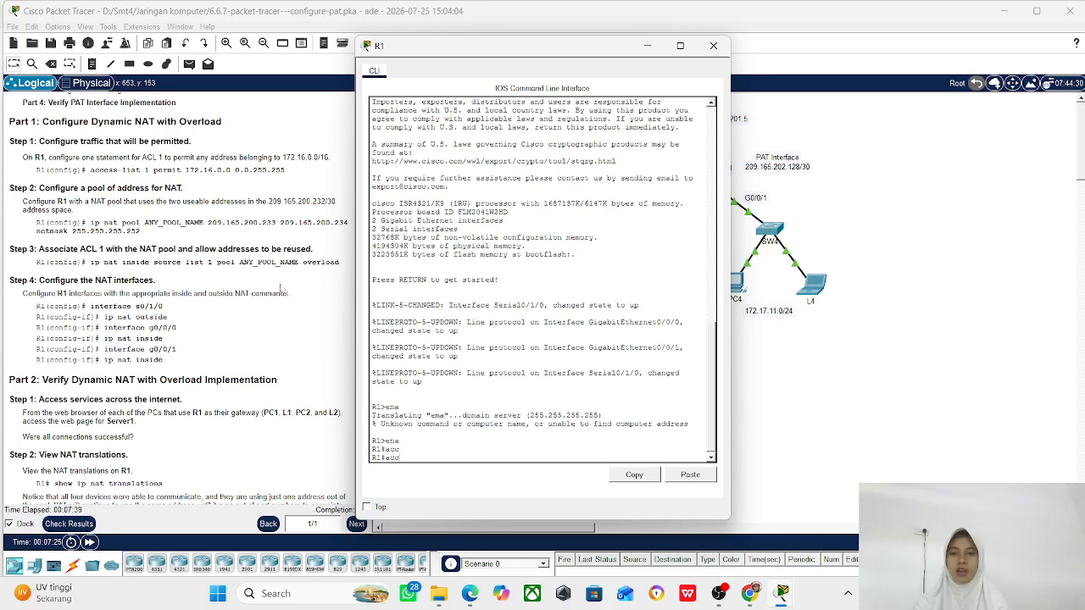
pyautogui.press('BackSpace')
pyautogui.press('BackSpace')
pyautogui.write('nfi t')
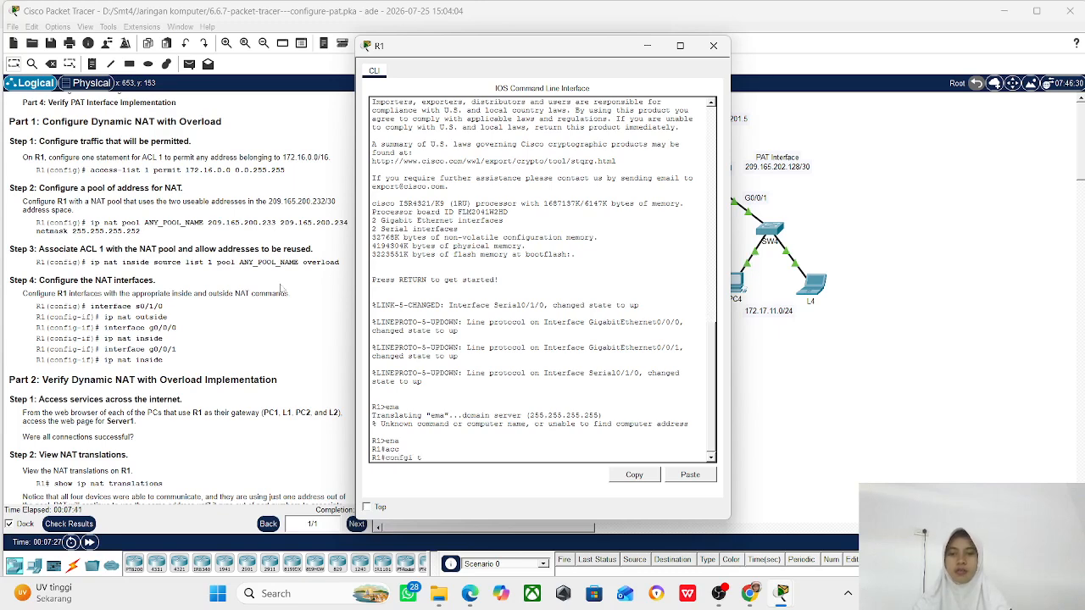
pyautogui.press('Return')
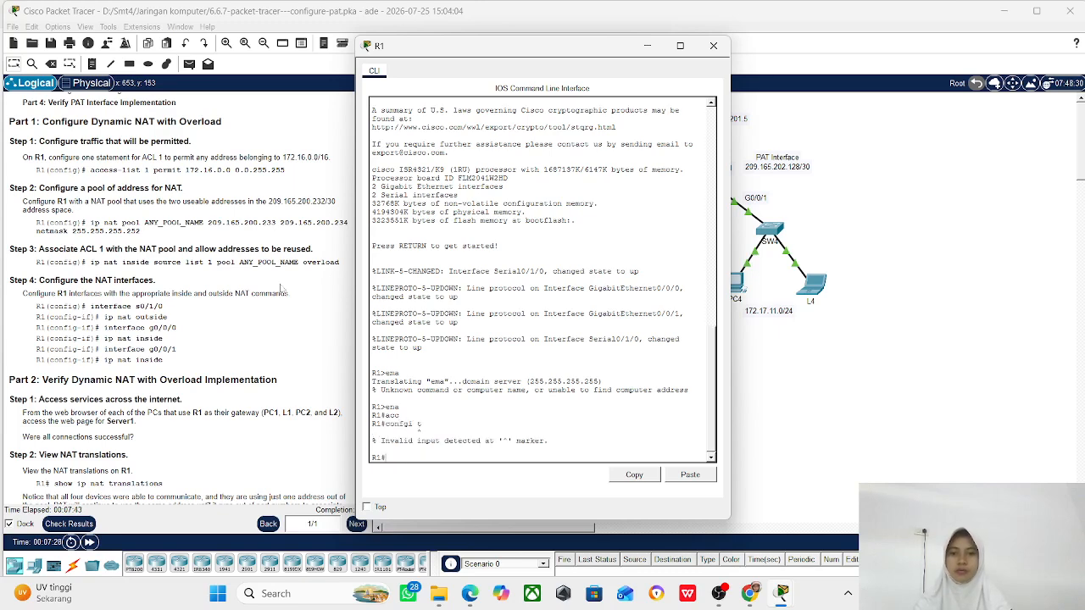
pyautogui.write('con')
pyautogui.press('Tab')
pyautogui.write('t')
pyautogui.press('Return')
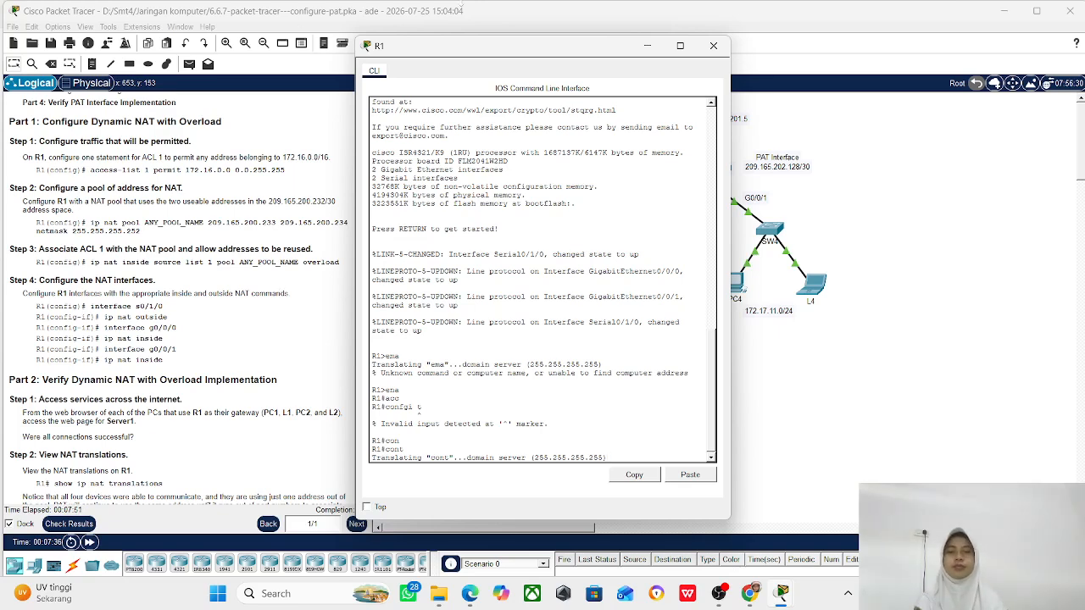
pyautogui.click(712, 46)
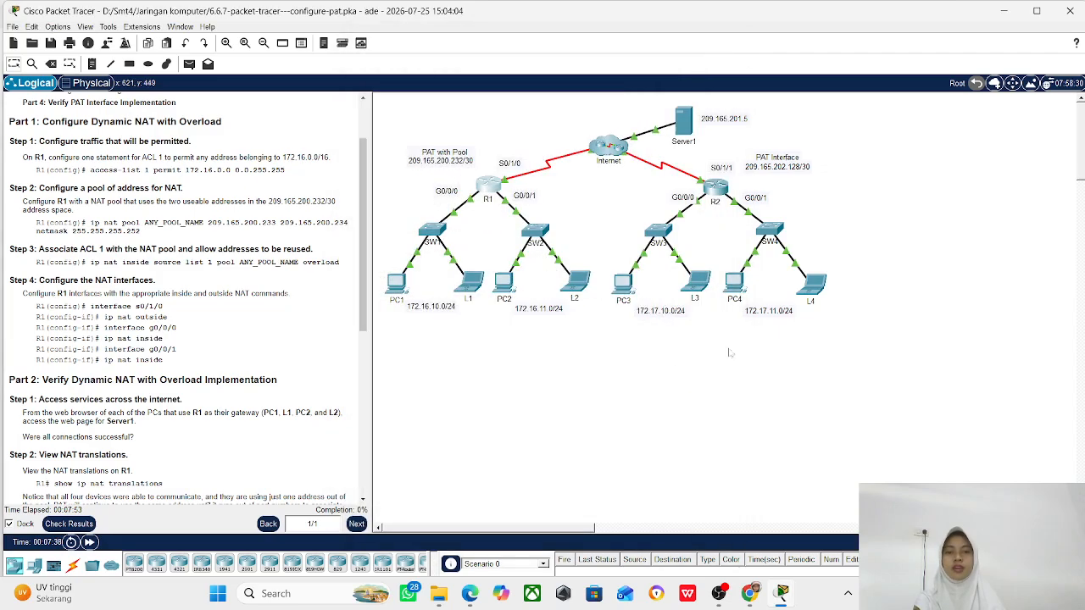
pyautogui.click(719, 593)
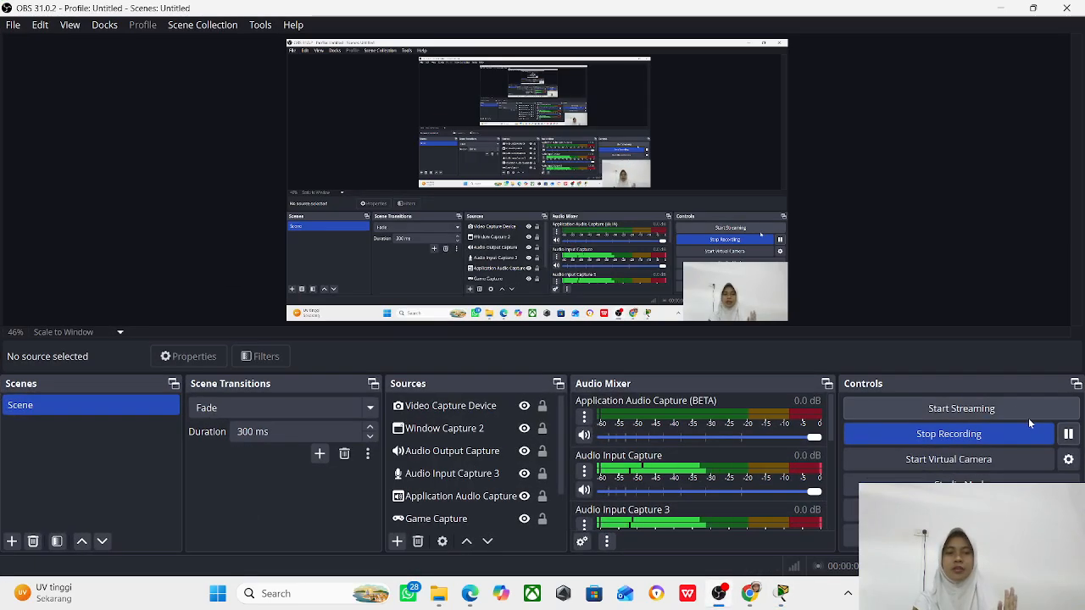
# - Bring R1's command line back up and enter global configuration mode with config t
pyautogui.click(1000, 8)
pyautogui.write('onfig t')
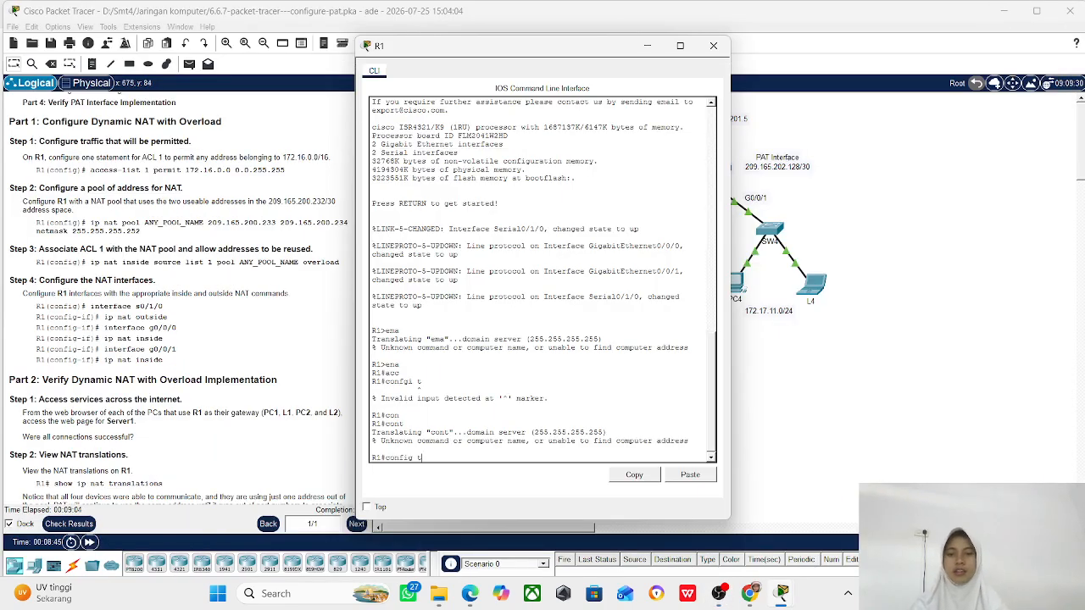
pyautogui.press('Return')
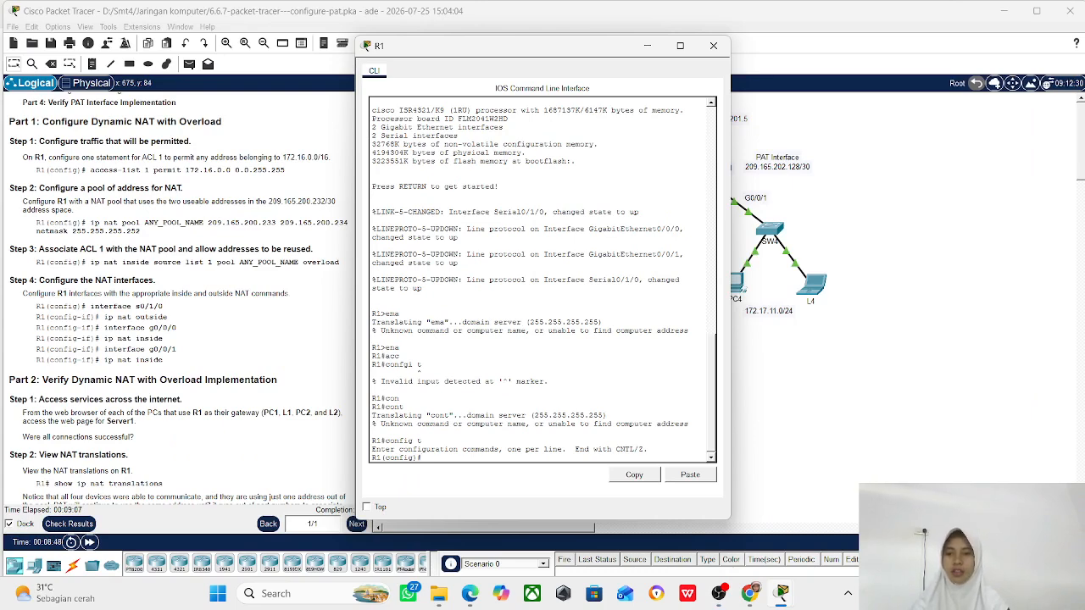
# - Create access list 1 on R1 permitting network 172.16.0.0 with wildcard mask 0.0.255.255
pyautogui.write('acc')
pyautogui.press('Tab')
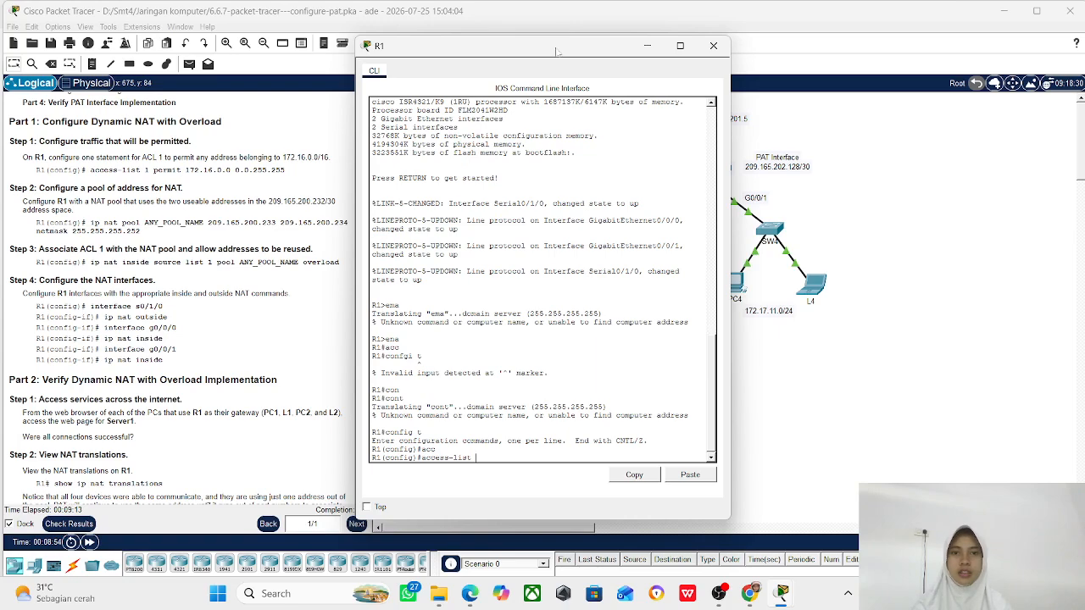
pyautogui.moveTo(559, 49); pyautogui.dragTo(624, 48)
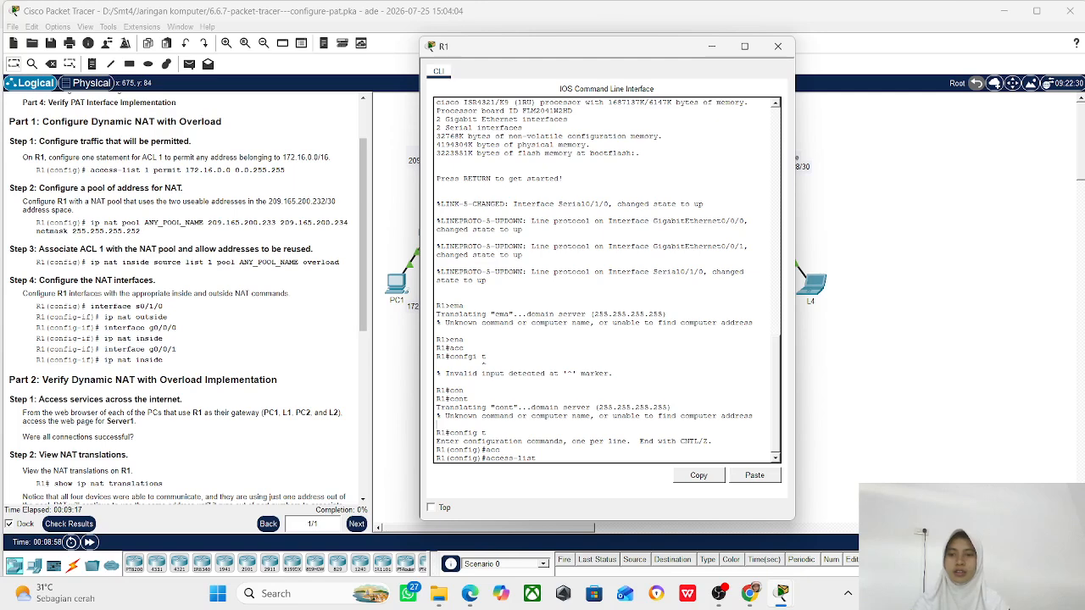
pyautogui.write('pe')
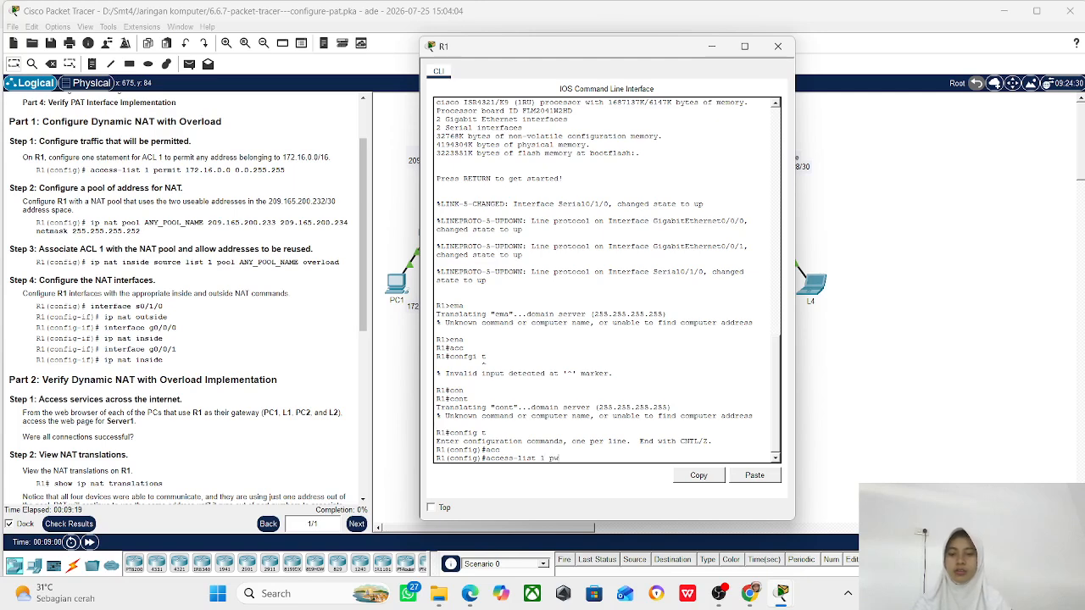
pyautogui.write('r')
pyautogui.press('Tab')
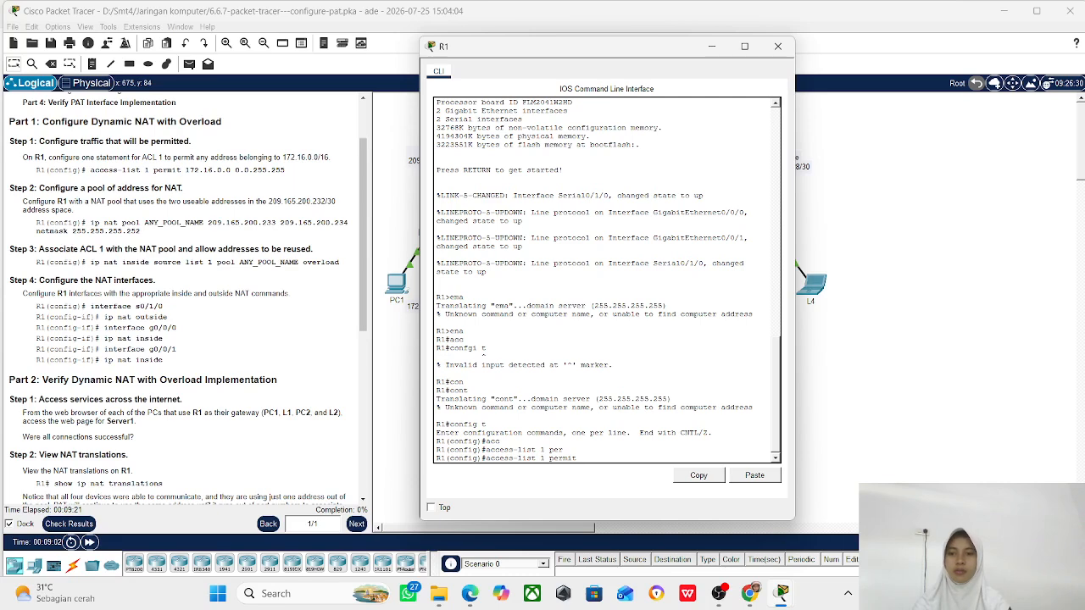
pyautogui.write('17')
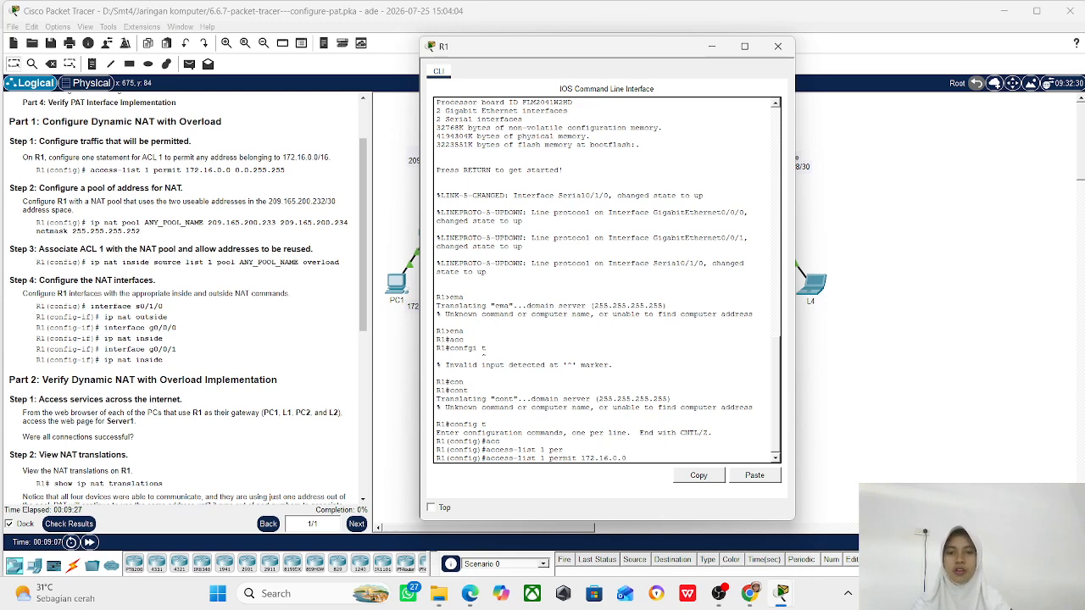
pyautogui.write('2.16.0.0 ')
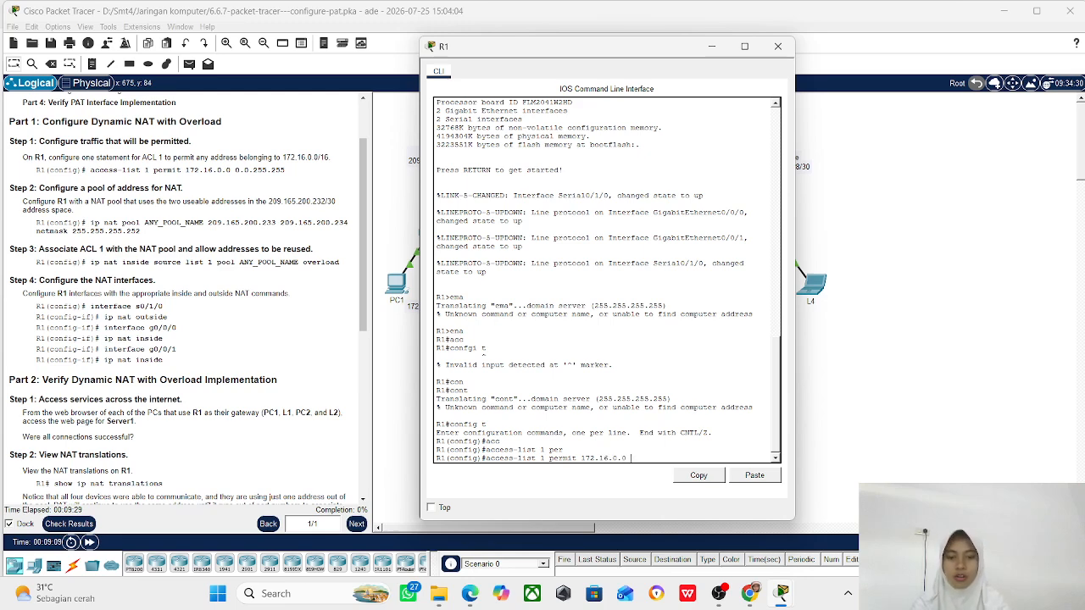
pyautogui.write('0.0.')
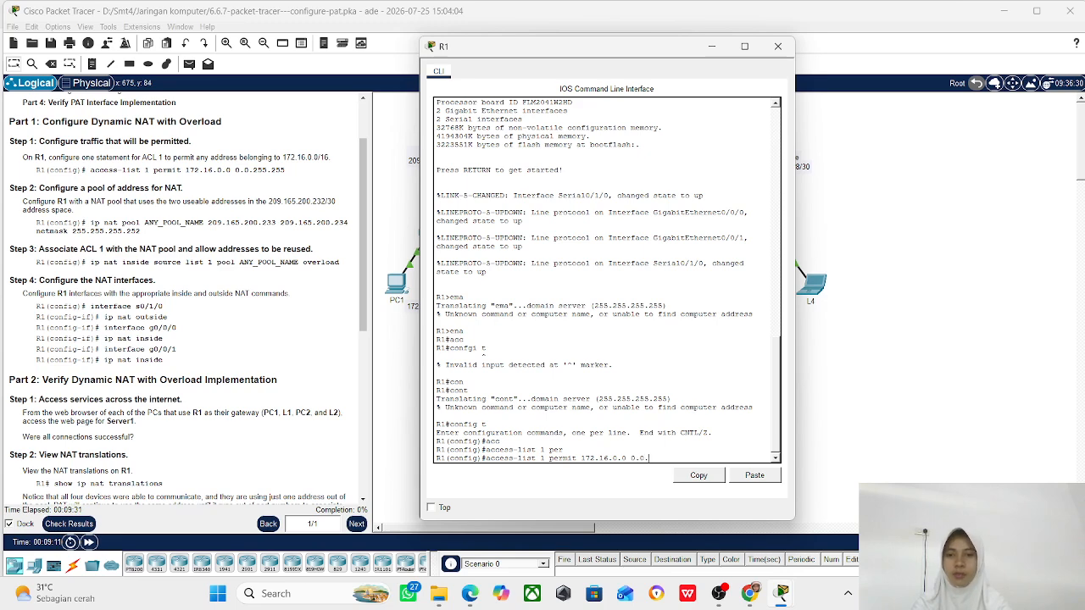
pyautogui.write('255.')
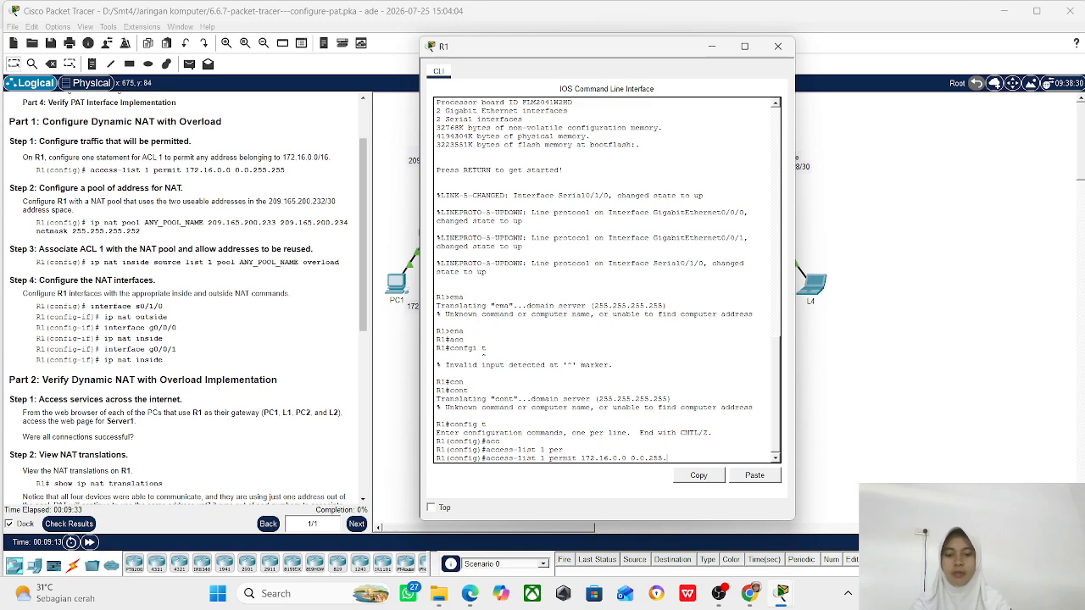
pyautogui.write('255')
pyautogui.press('Return')
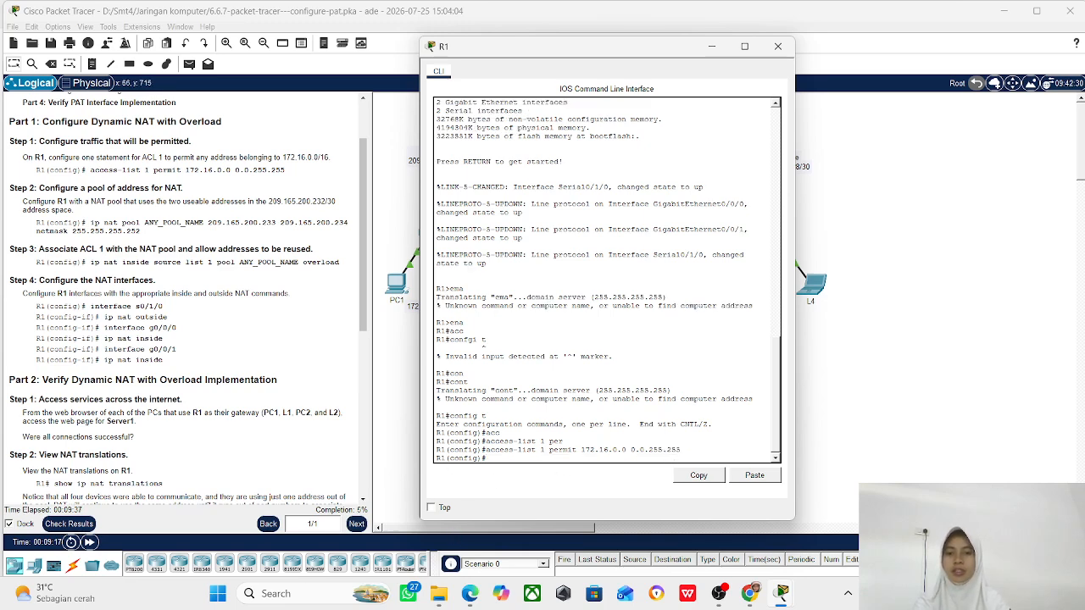
# - Create NAT pool ANY_POOL_NAME on R1 spanning 209.165.200.233 to 209.165.200.234 with netmask 255.255.255.252
pyautogui.write('ip')
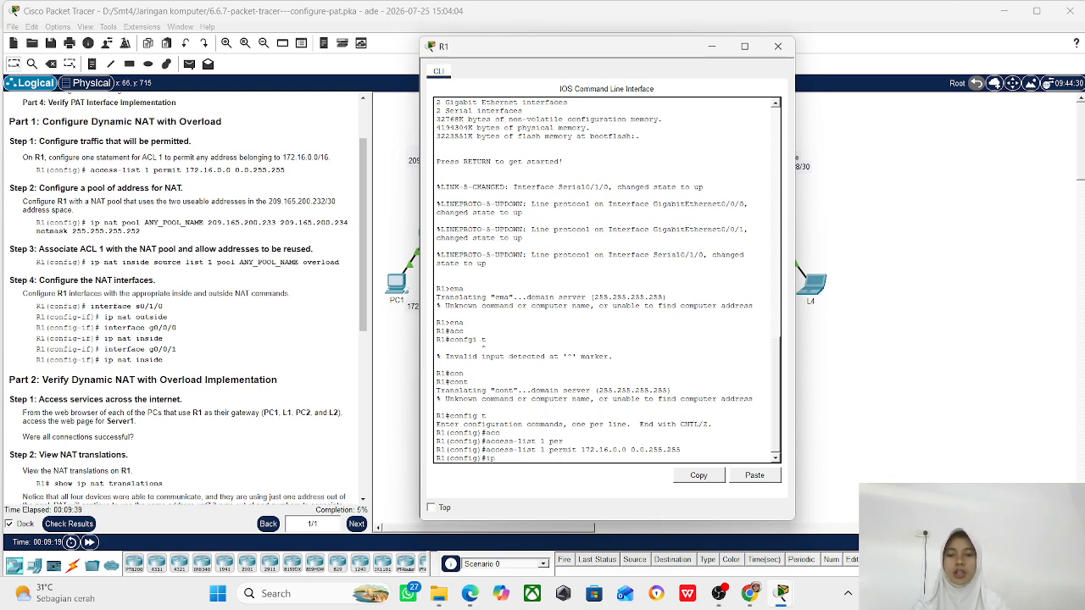
pyautogui.write(' nat')
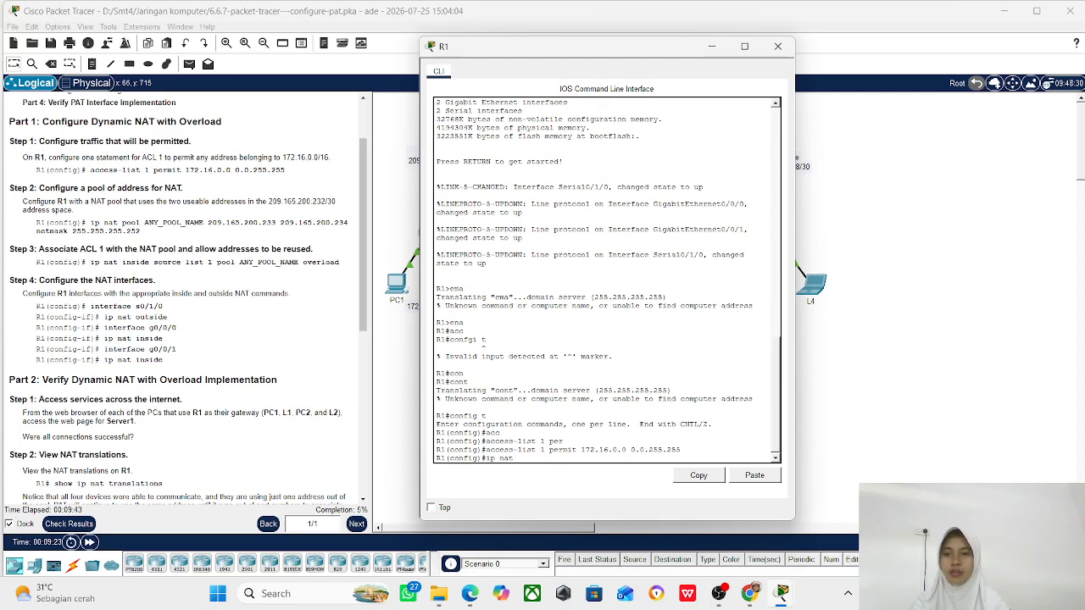
pyautogui.write(' pool')
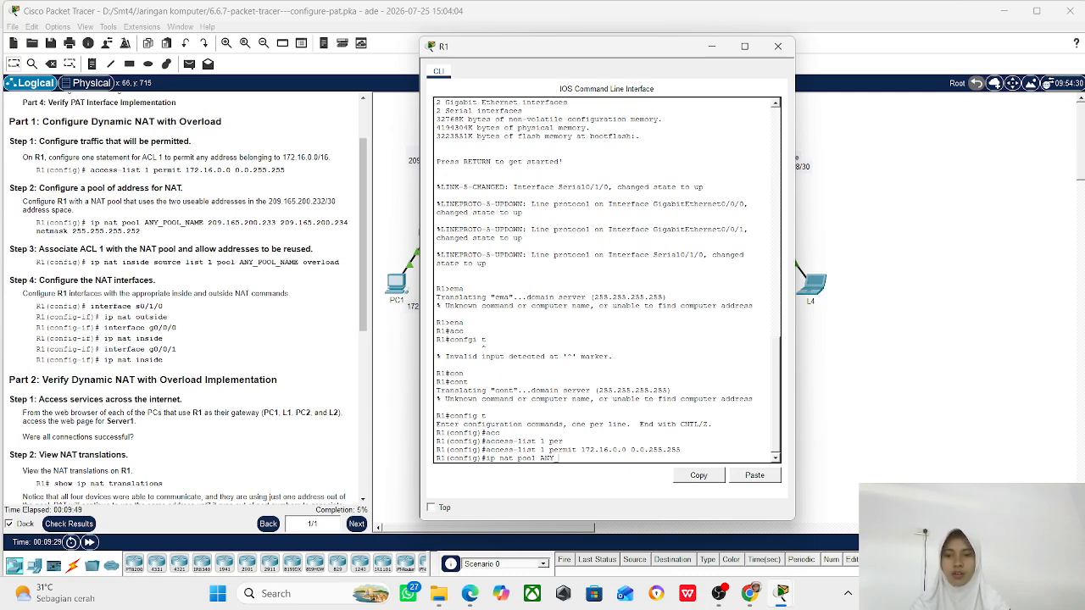
pyautogui.write('ANY_Poo')
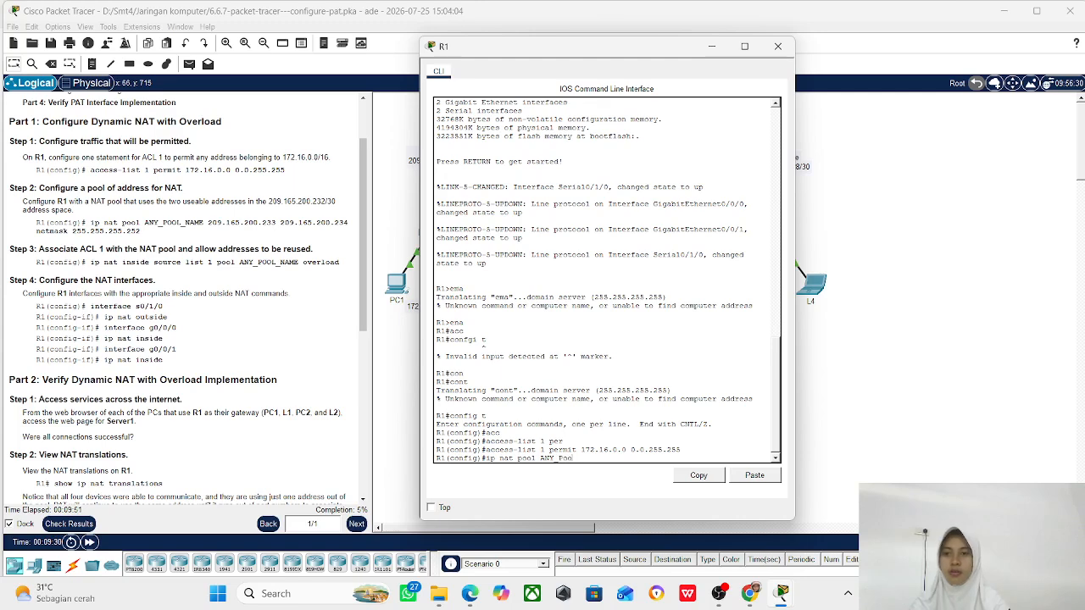
pyautogui.press('BackSpace')
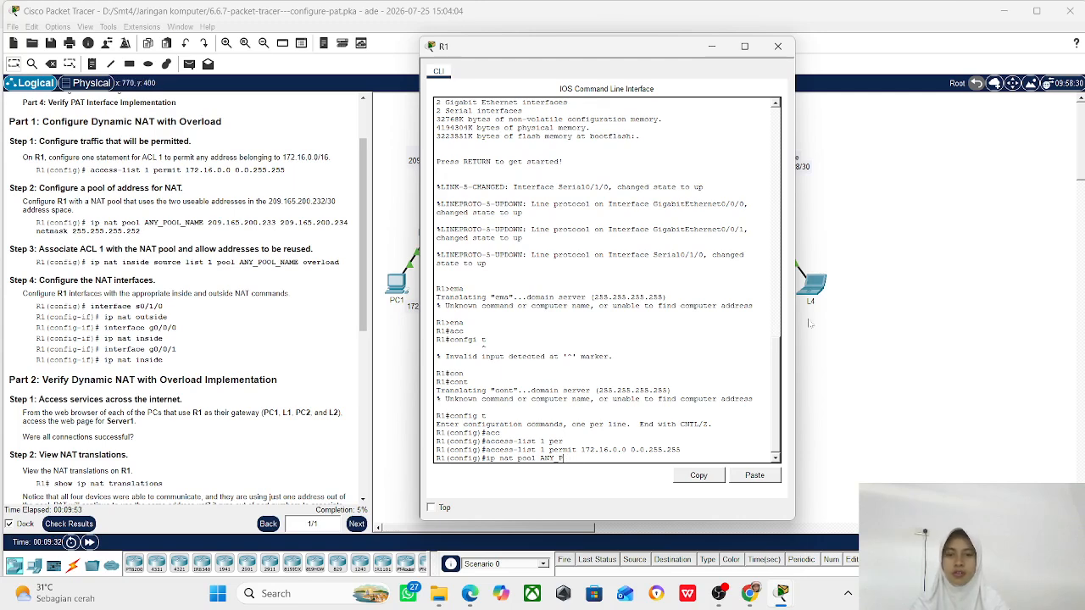
pyautogui.write('OL')
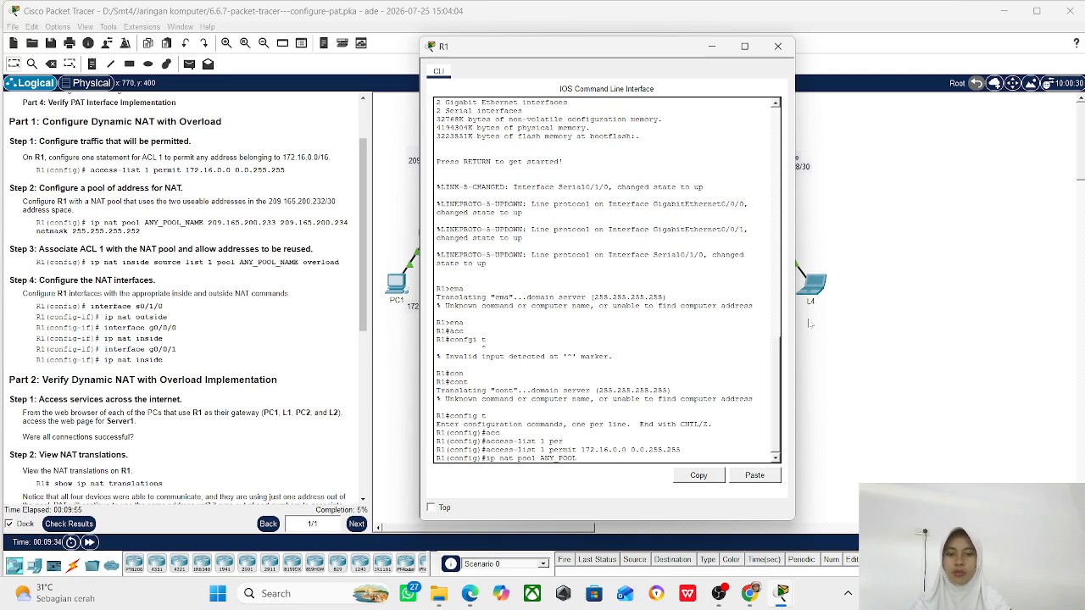
pyautogui.write('_NAME')
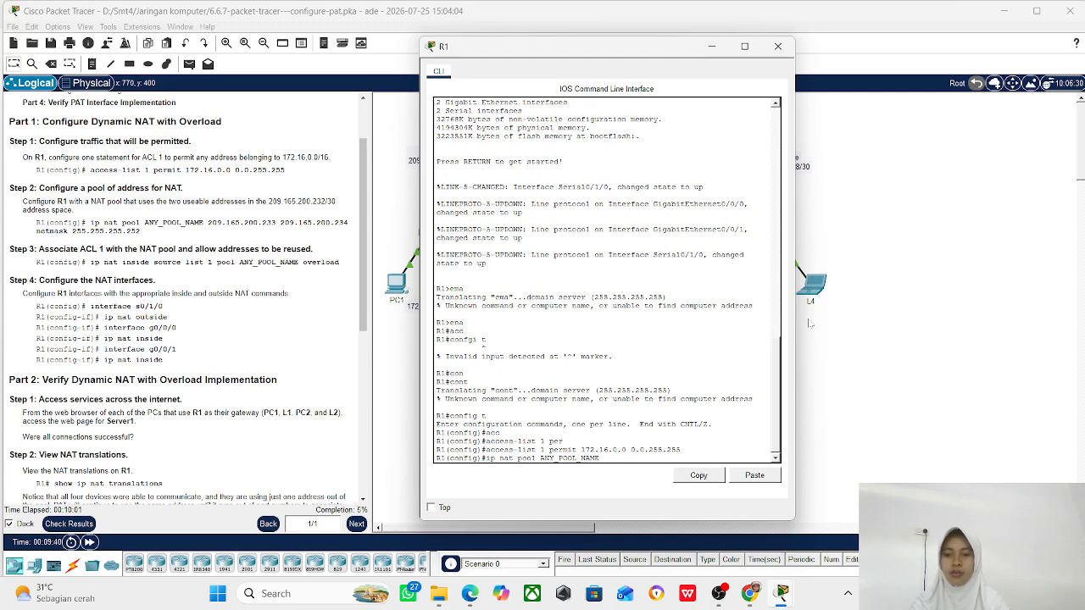
pyautogui.write(' 209')
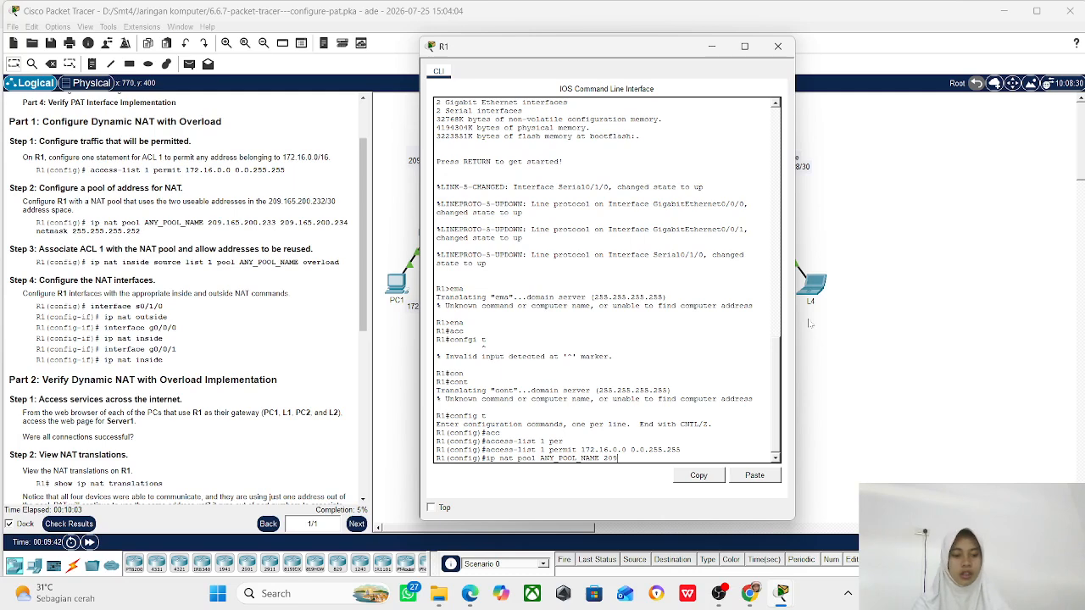
pyautogui.write('.165.')
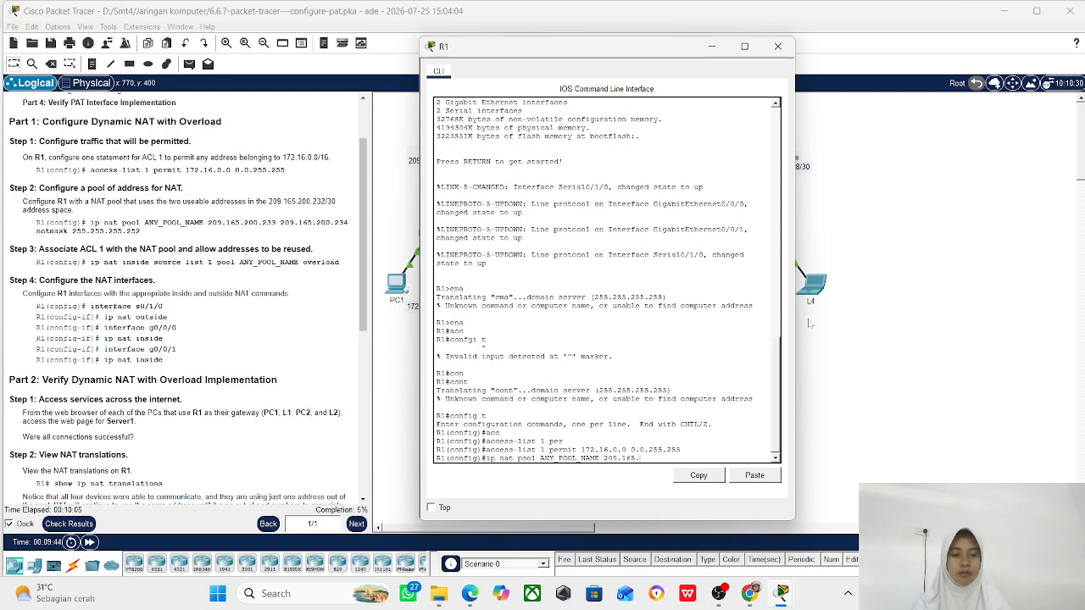
pyautogui.write('200.')
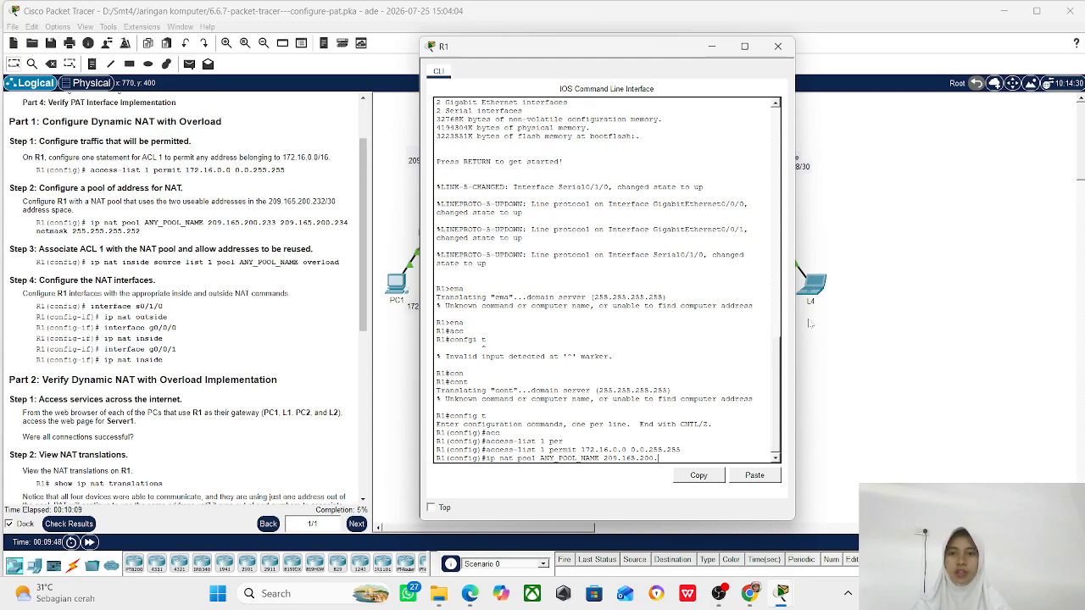
pyautogui.write('233')
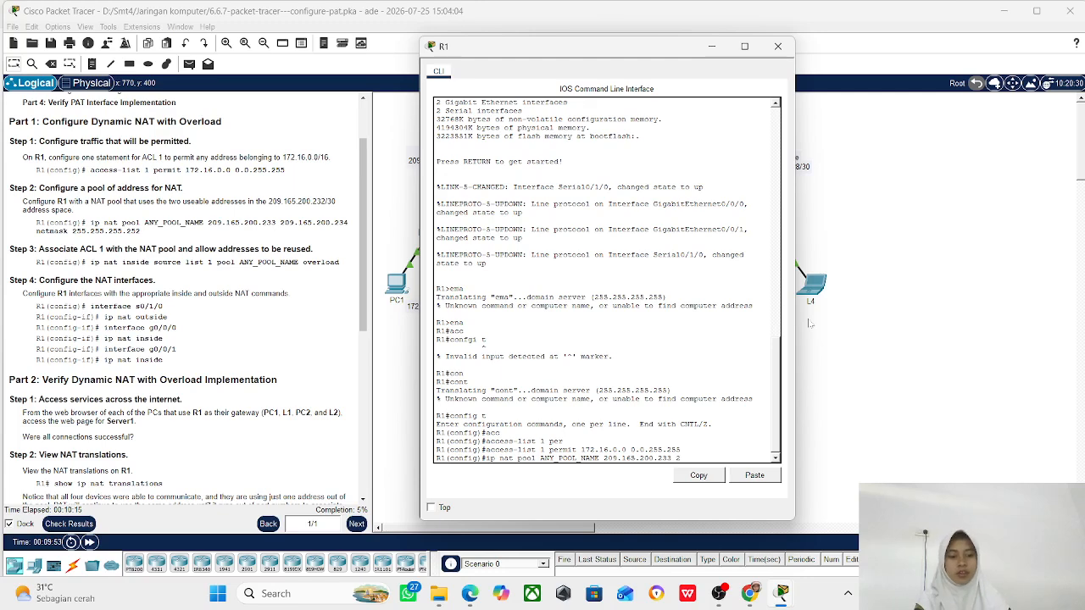
pyautogui.write(' 209.')
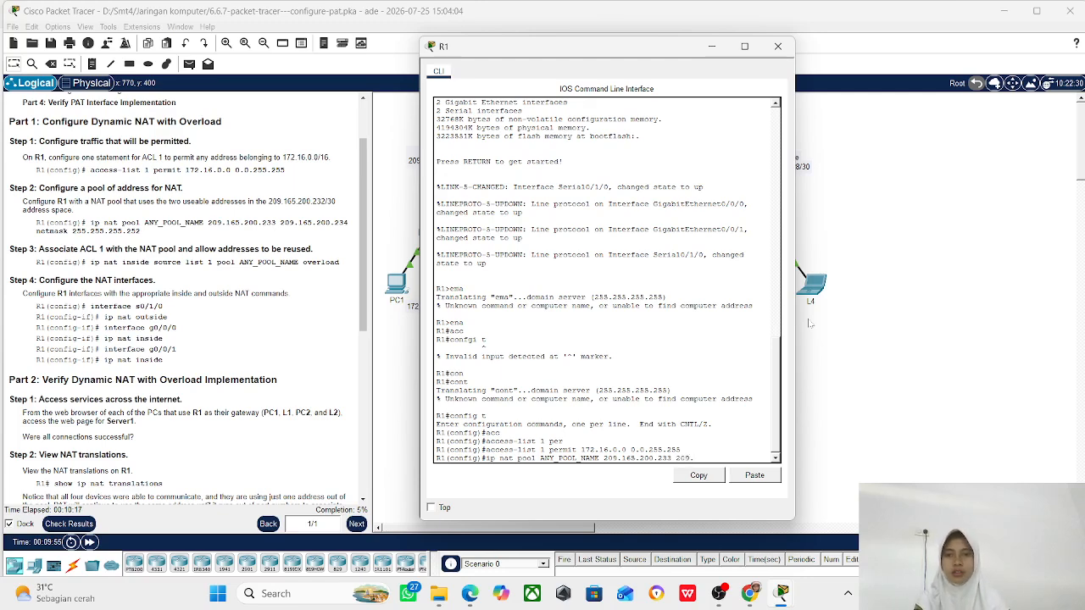
pyautogui.write('165')
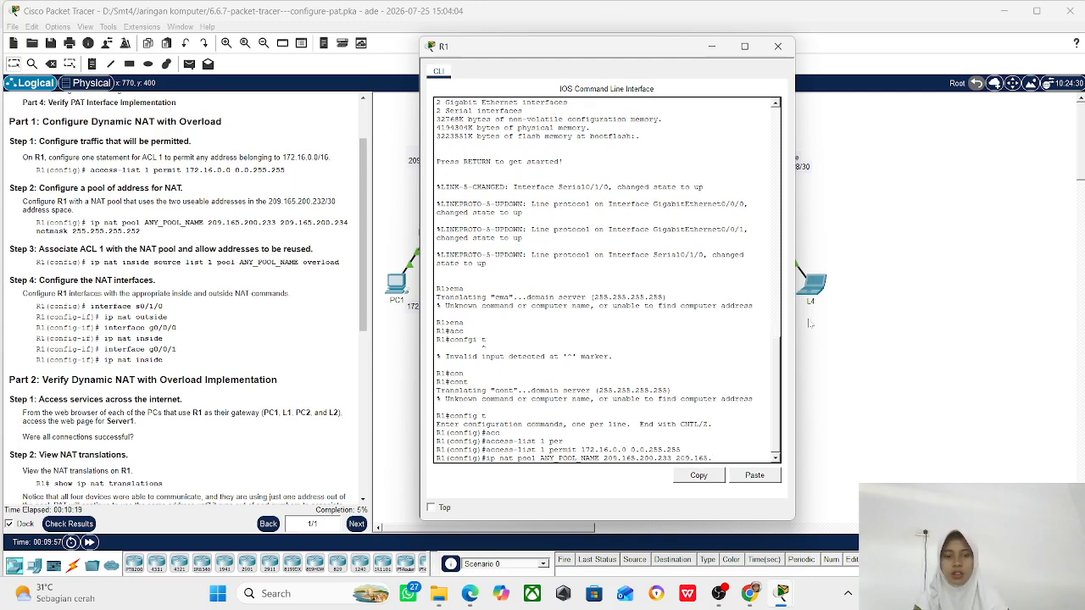
pyautogui.write('.200.234')
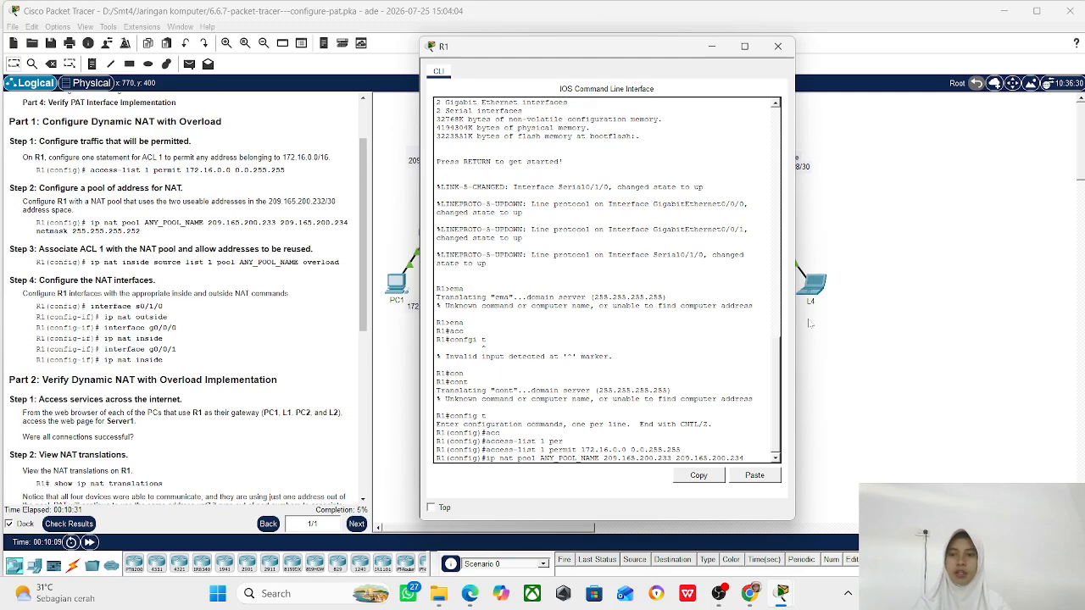
pyautogui.write('netmask ')
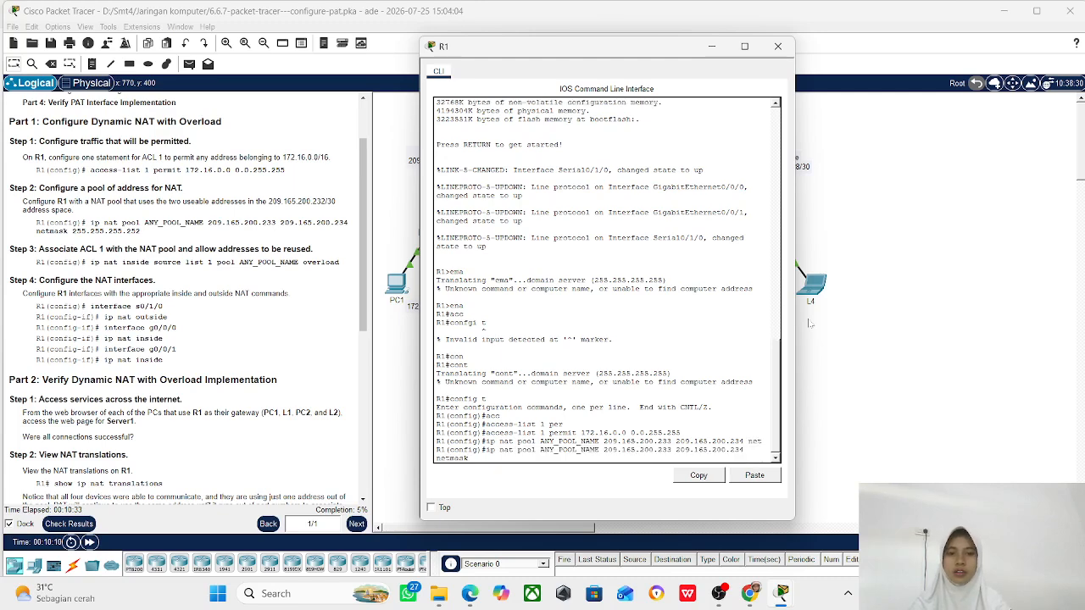
pyautogui.write('255')
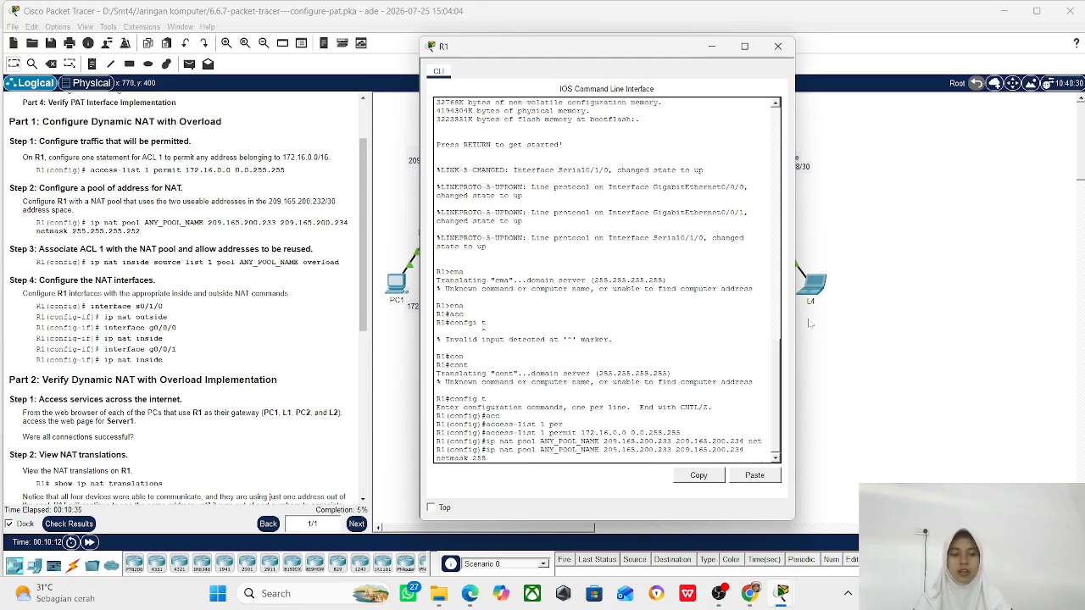
pyautogui.write('.255.255.255.2')
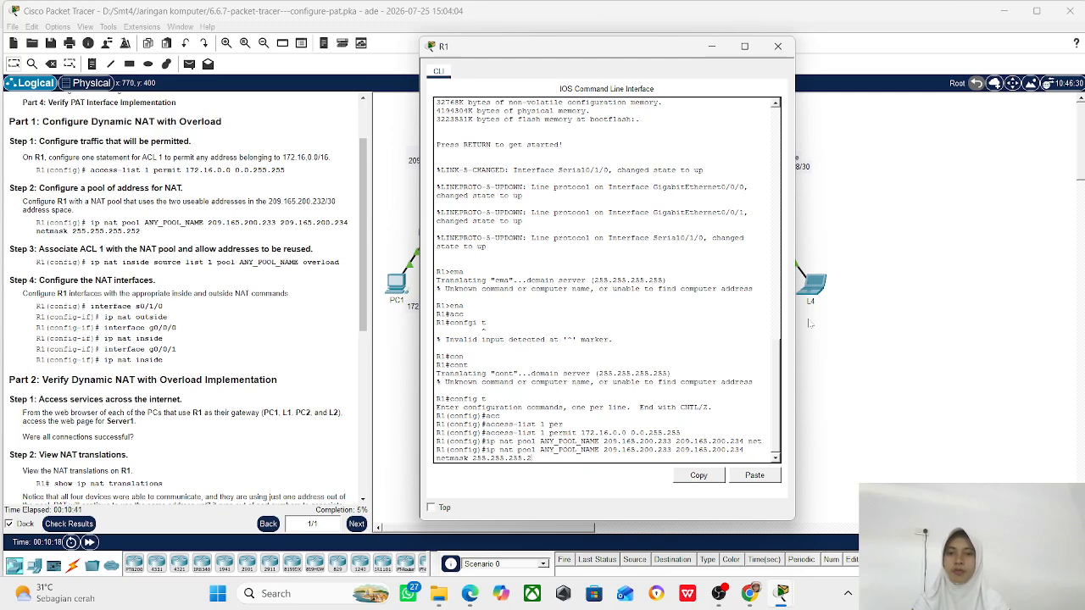
pyautogui.write('52')
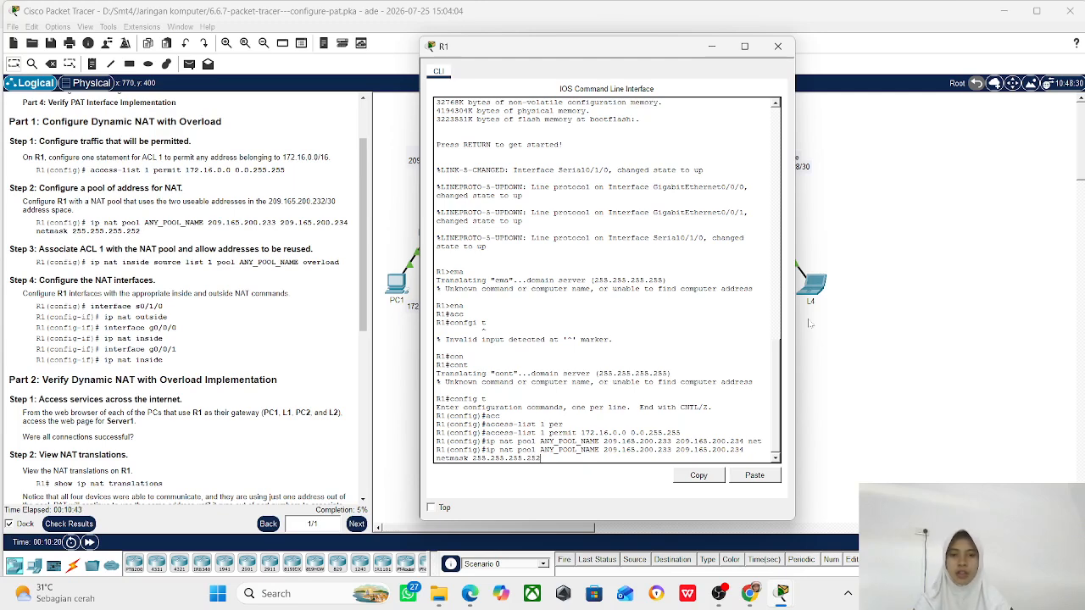
pyautogui.press('Return')
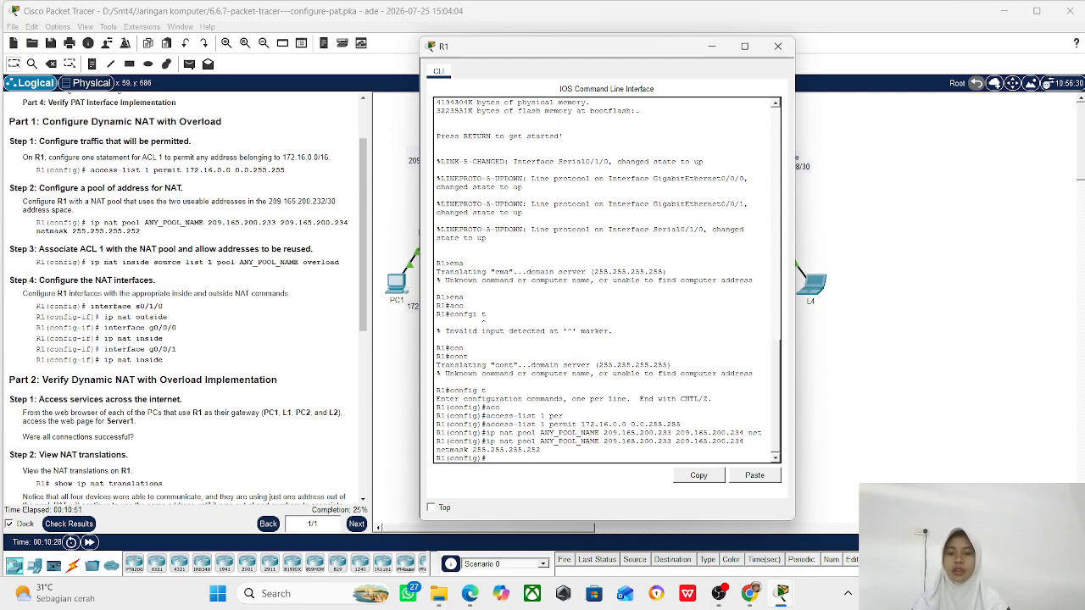
# - Associate access list 1 with NAT pool ANY_POOL_NAME on R1 as inside source, with the overload option
pyautogui.write('ip')
pyautogui.write('nat')
pyautogui.press('Tab')
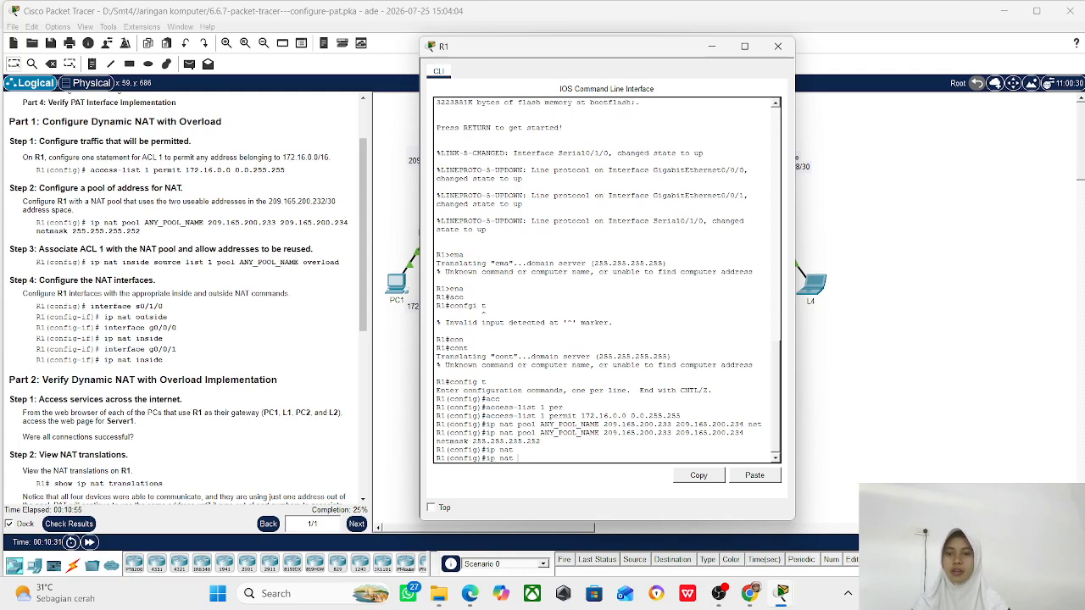
pyautogui.write('in')
pyautogui.press('Tab')
pyautogui.write('s')
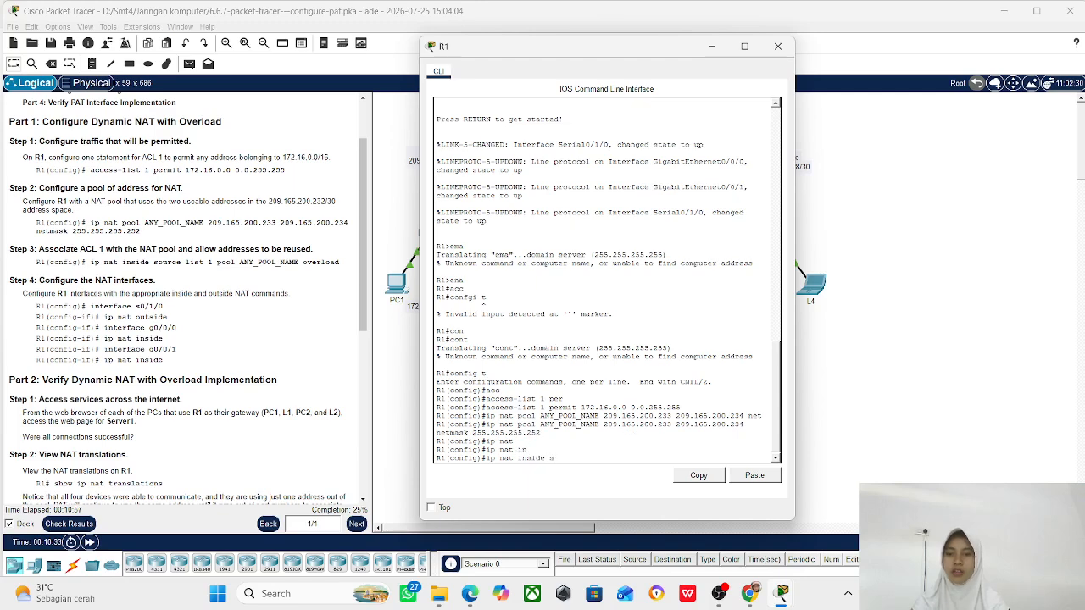
pyautogui.write('o')
pyautogui.press('Tab')
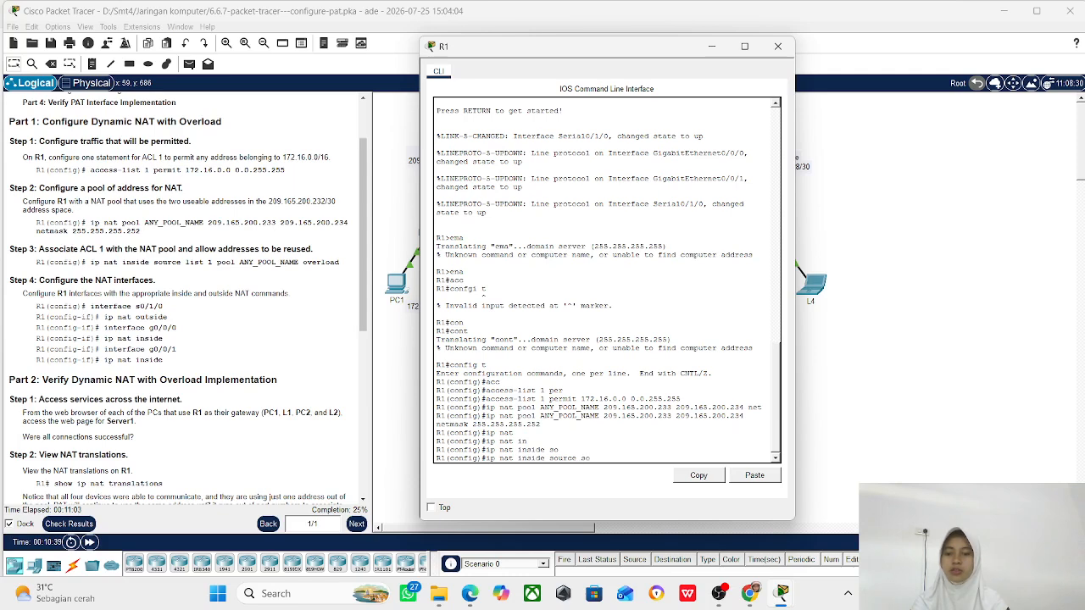
pyautogui.write('so')
pyautogui.press('Tab')
pyautogui.press('BackSpace')
pyautogui.press('BackSpace')
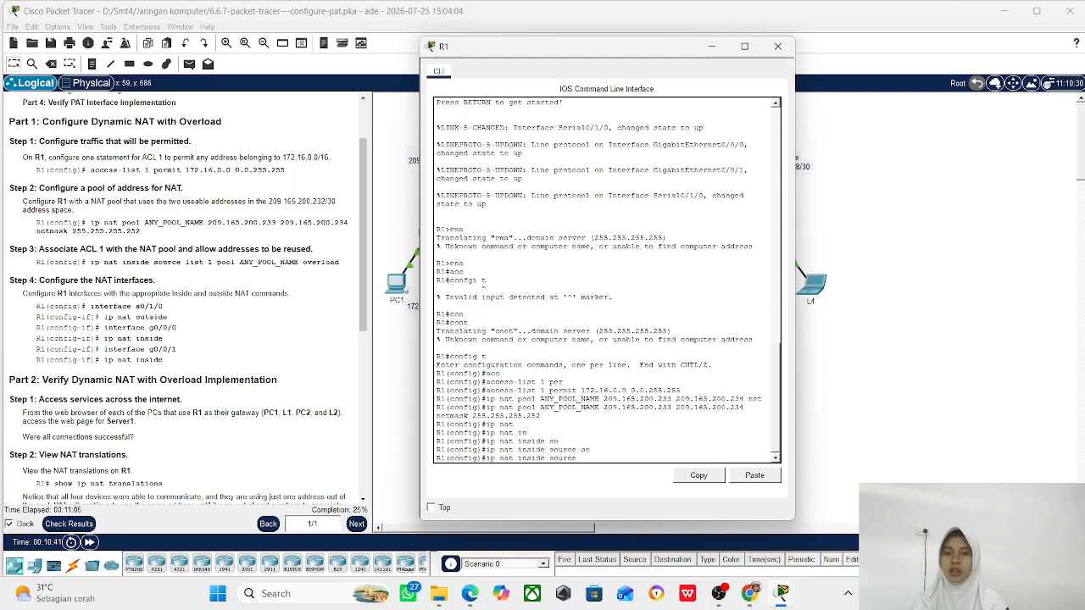
pyautogui.write('lis')
pyautogui.press('Tab')
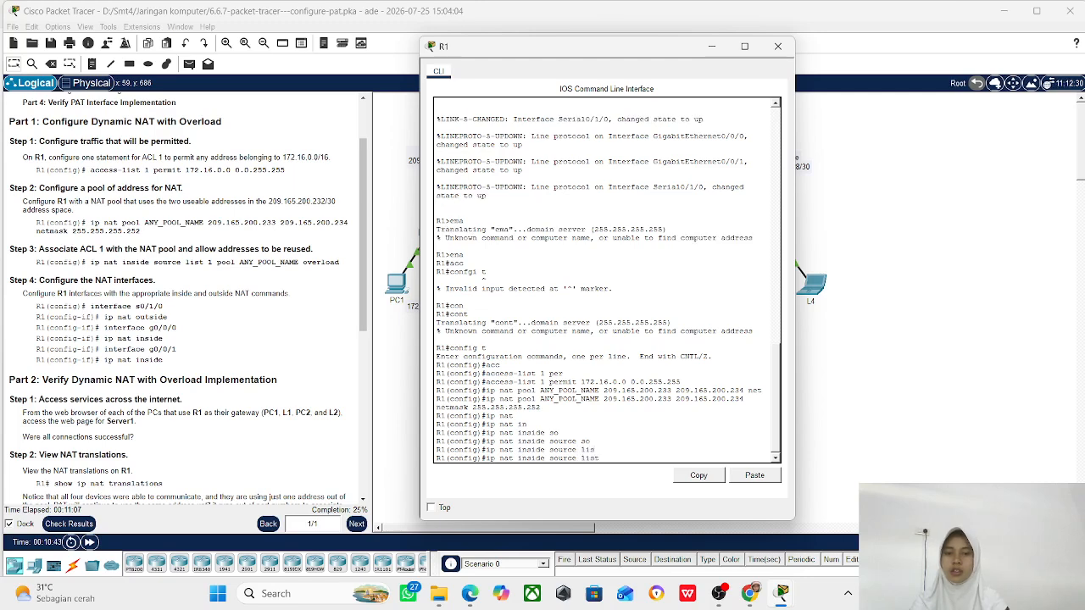
pyautogui.write('1')
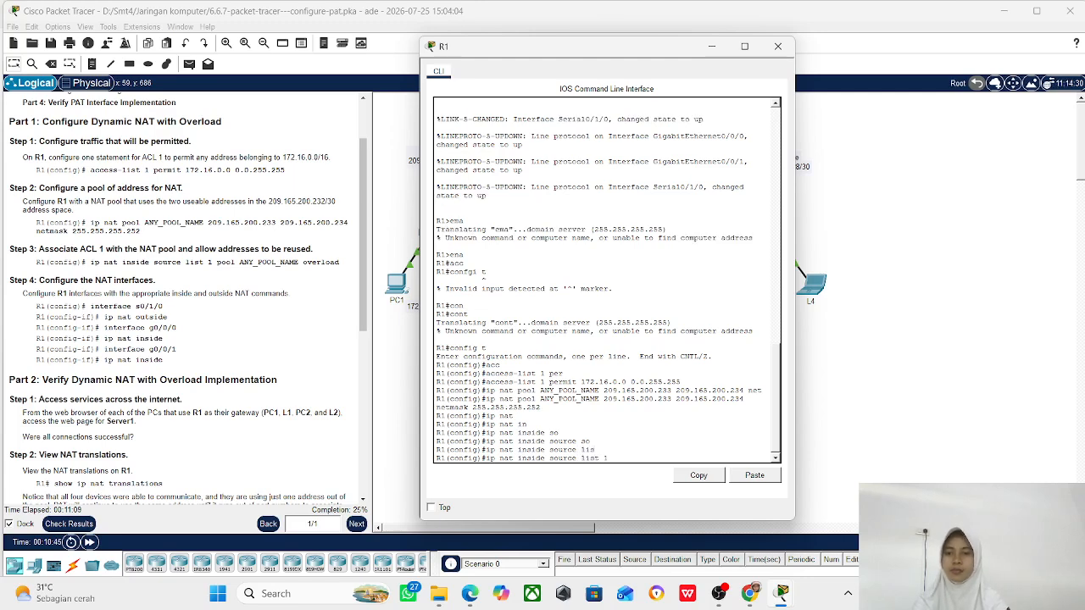
pyautogui.write(' pool ANY_')
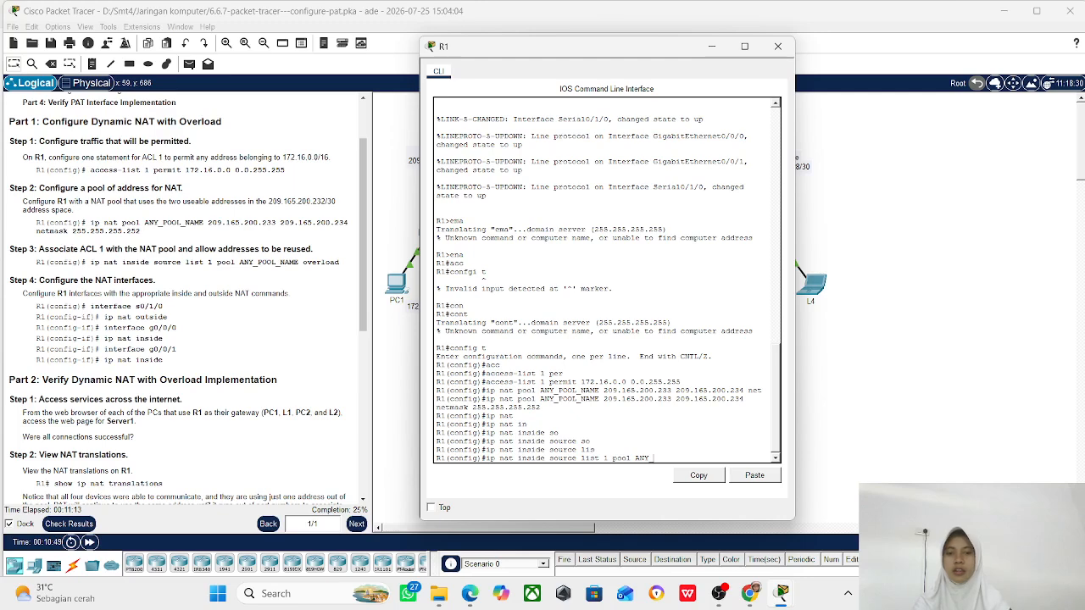
pyautogui.write('POO')
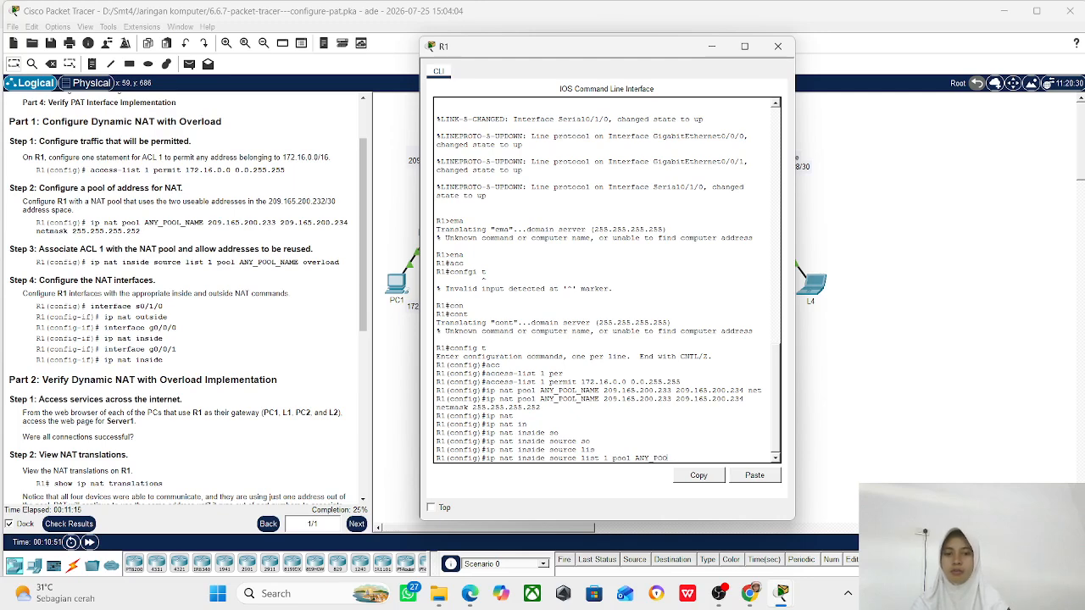
pyautogui.write('L_NAME ove')
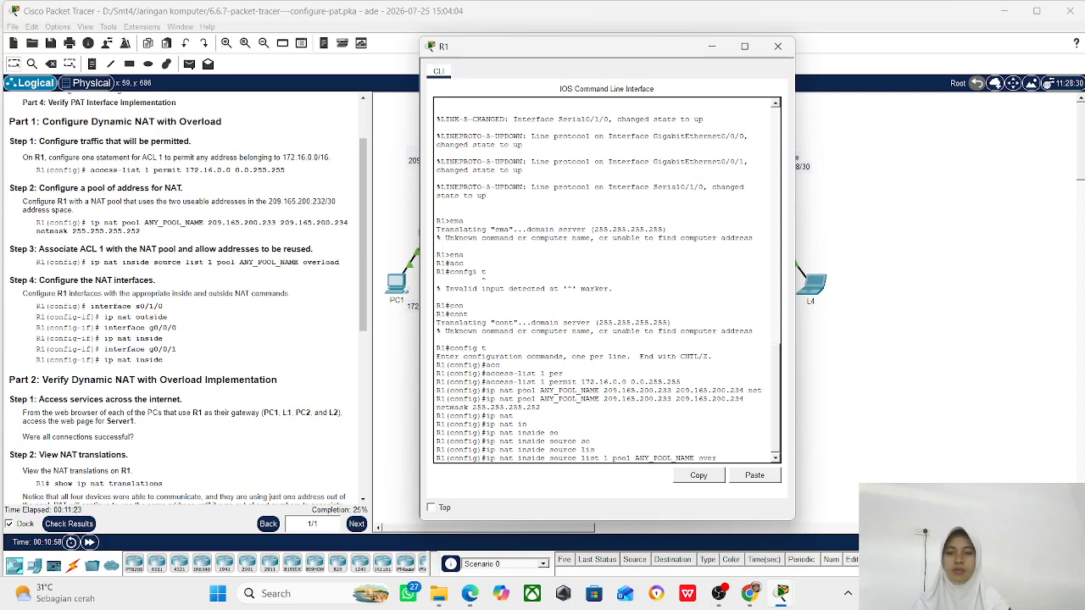
pyautogui.write('r')
pyautogui.press('Tab')
pyautogui.press('Return')
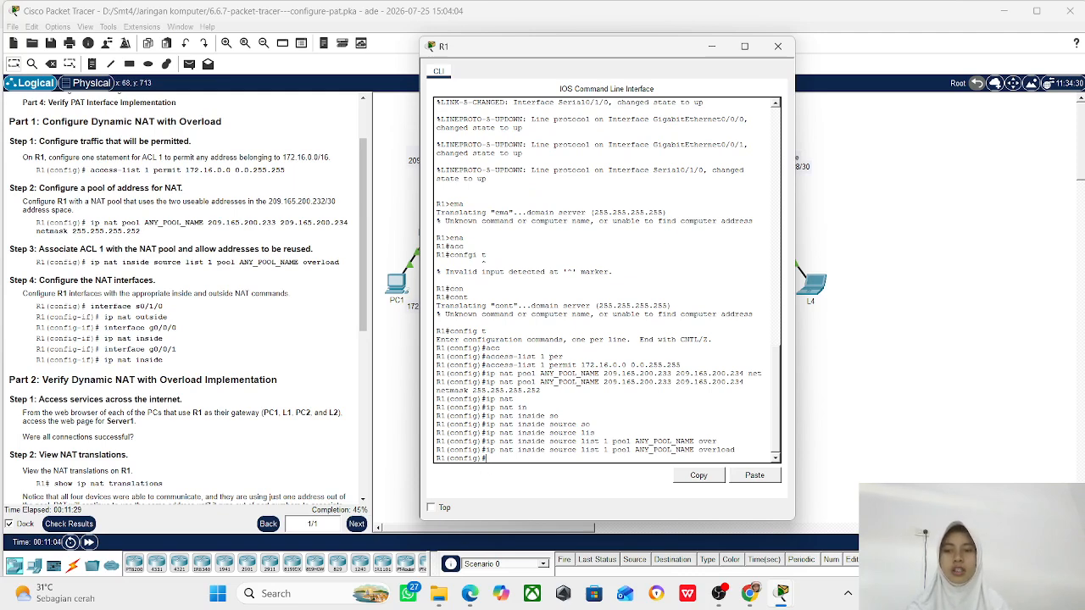
# - Configure R1's interface s0/1/0 as the NAT outside interface with ip nat outside
pyautogui.write('int')
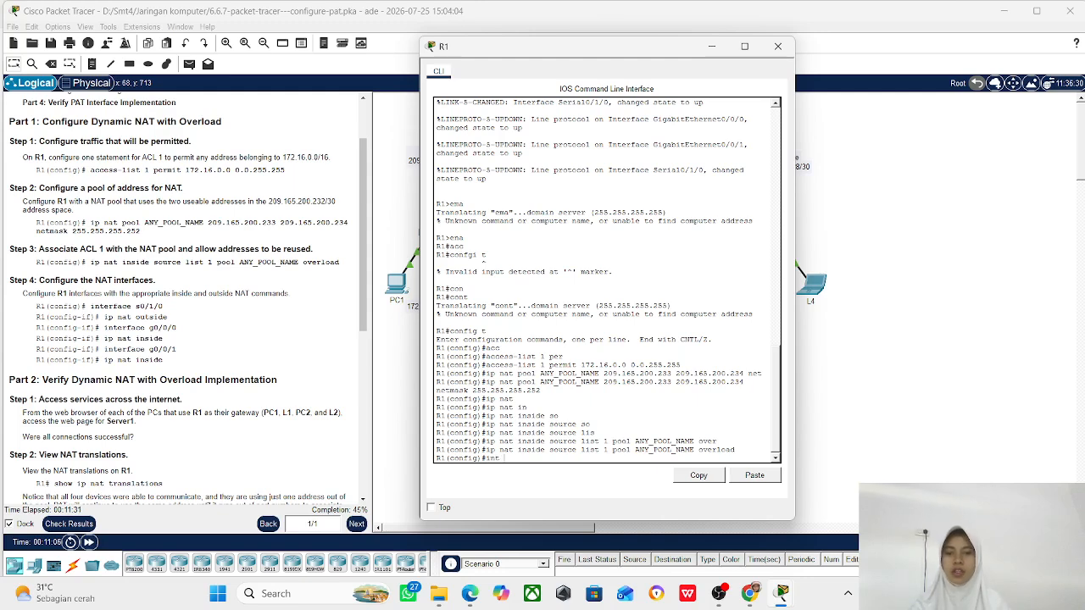
pyautogui.write(' s0/1/0')
pyautogui.press('Return')
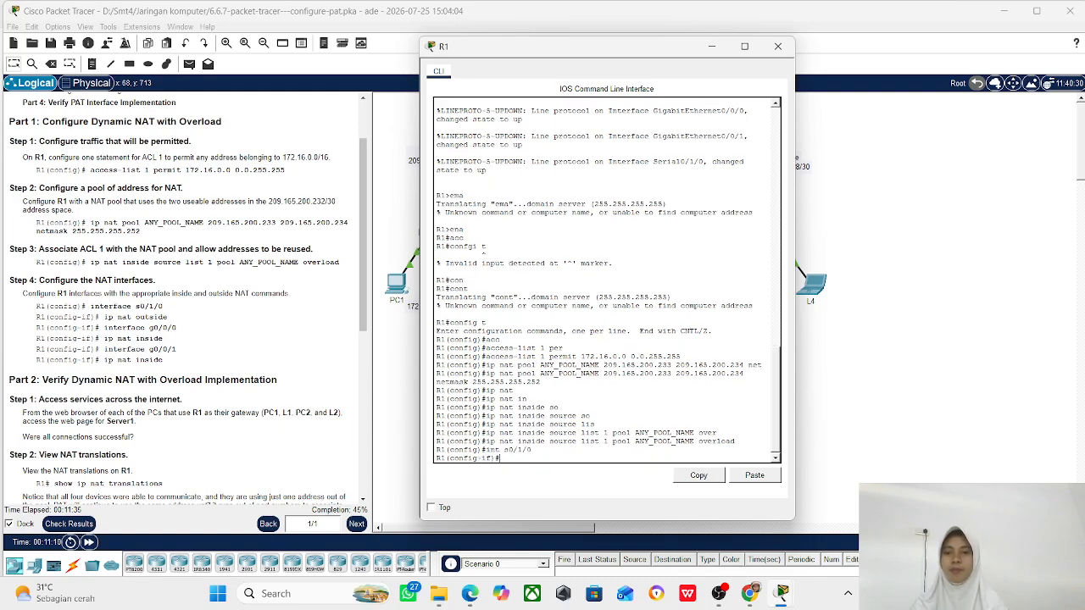
pyautogui.write('ip nat')
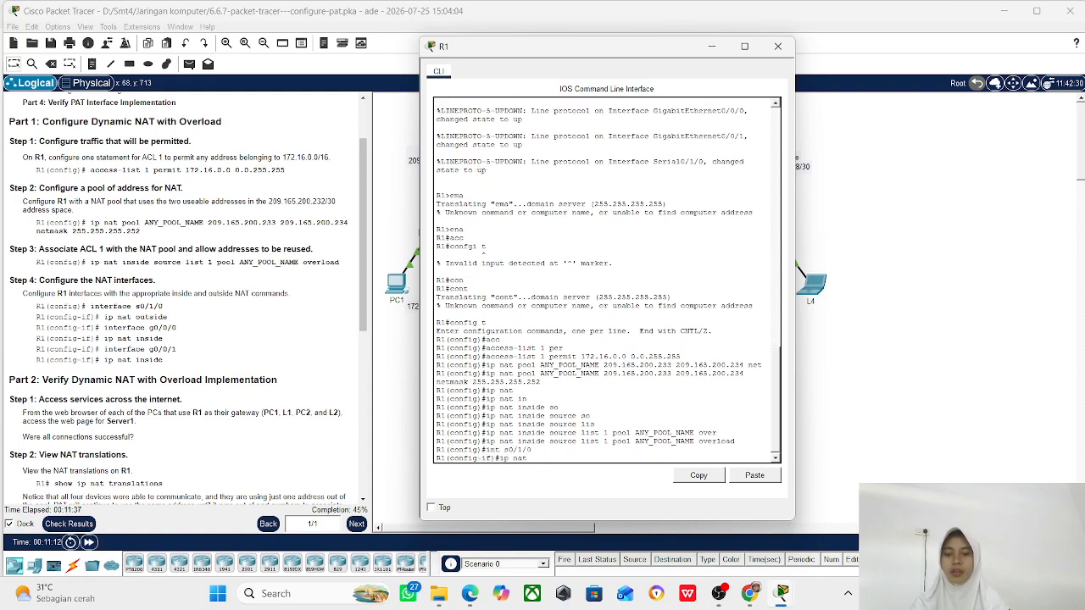
pyautogui.press('Tab')
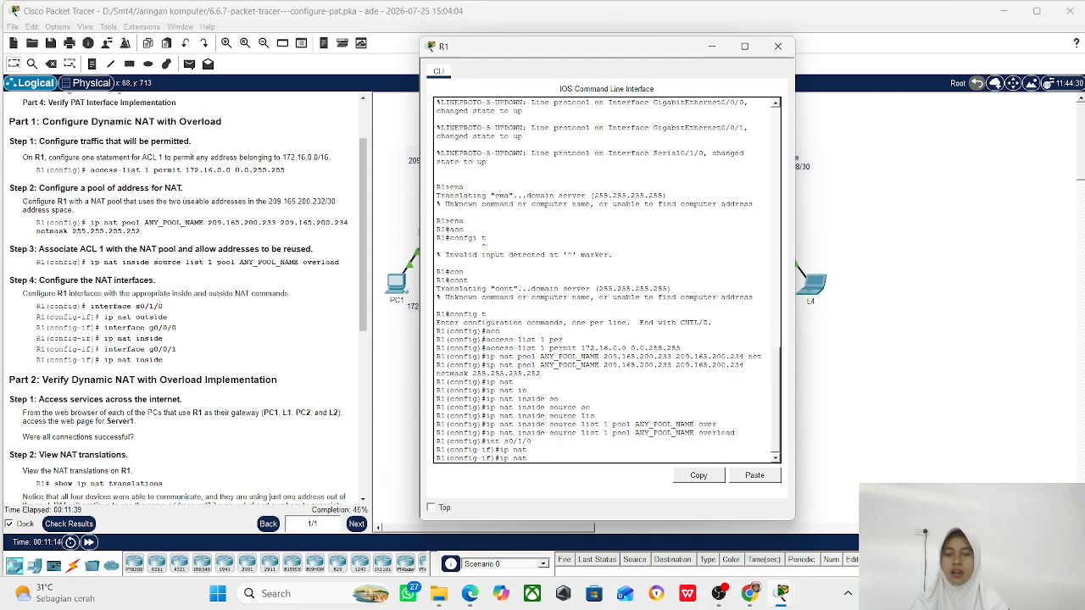
pyautogui.write('ou')
pyautogui.press('Tab')
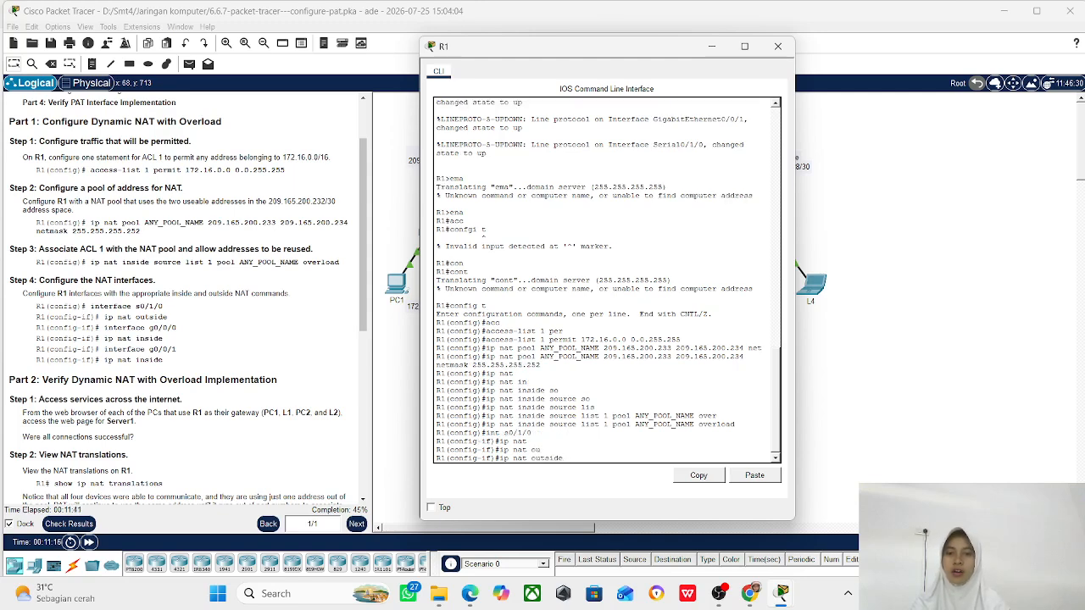
pyautogui.press('Return')
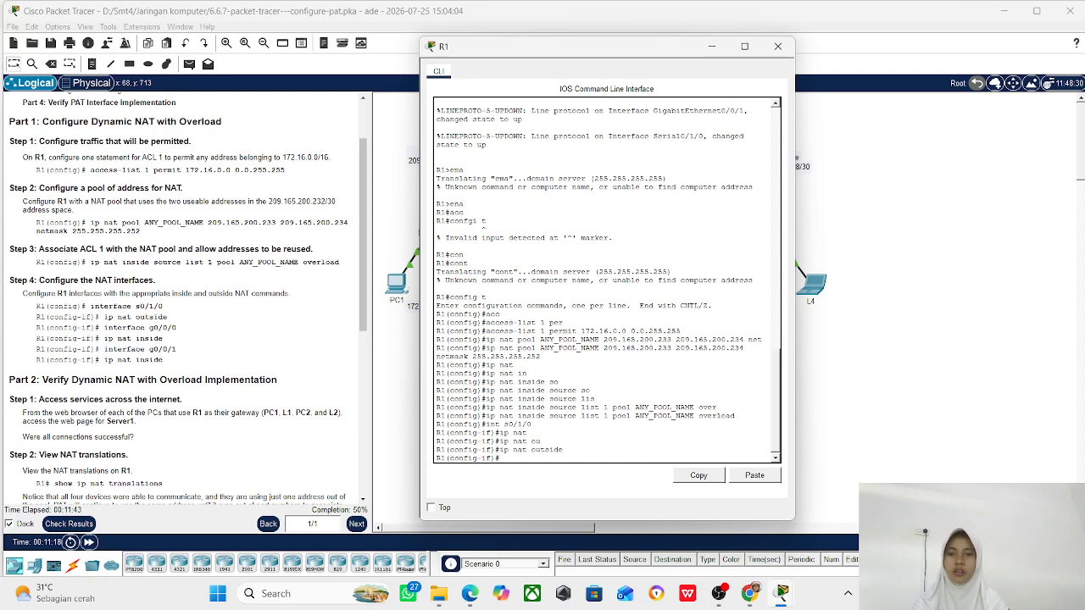
# - Configure R1's interface g0/0/1 as a NAT inside interface with ip nat inside
pyautogui.write('exit')
pyautogui.press('Return')
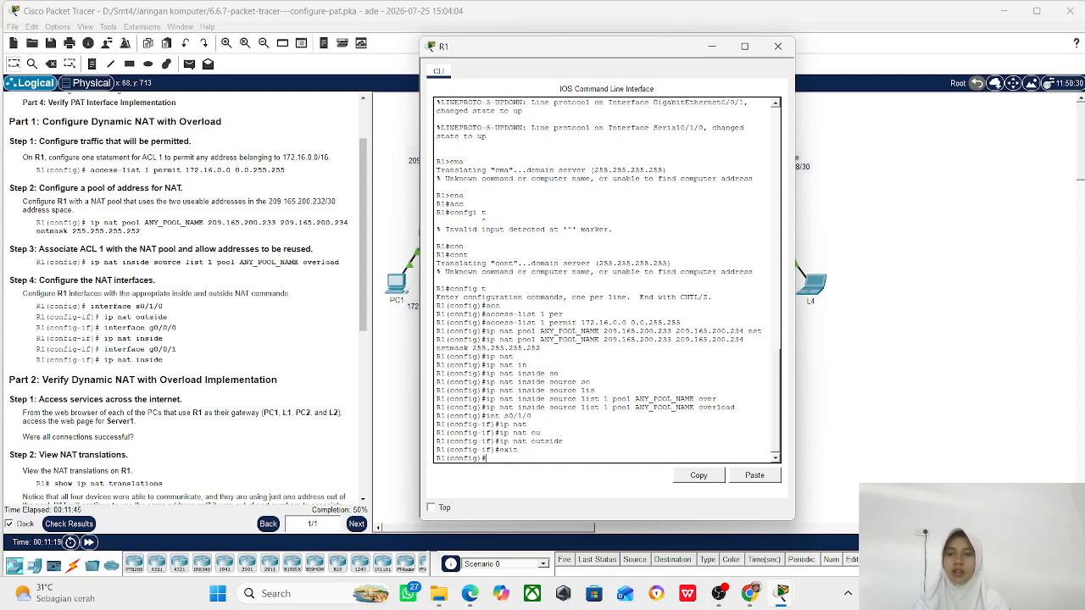
pyautogui.write('int g')
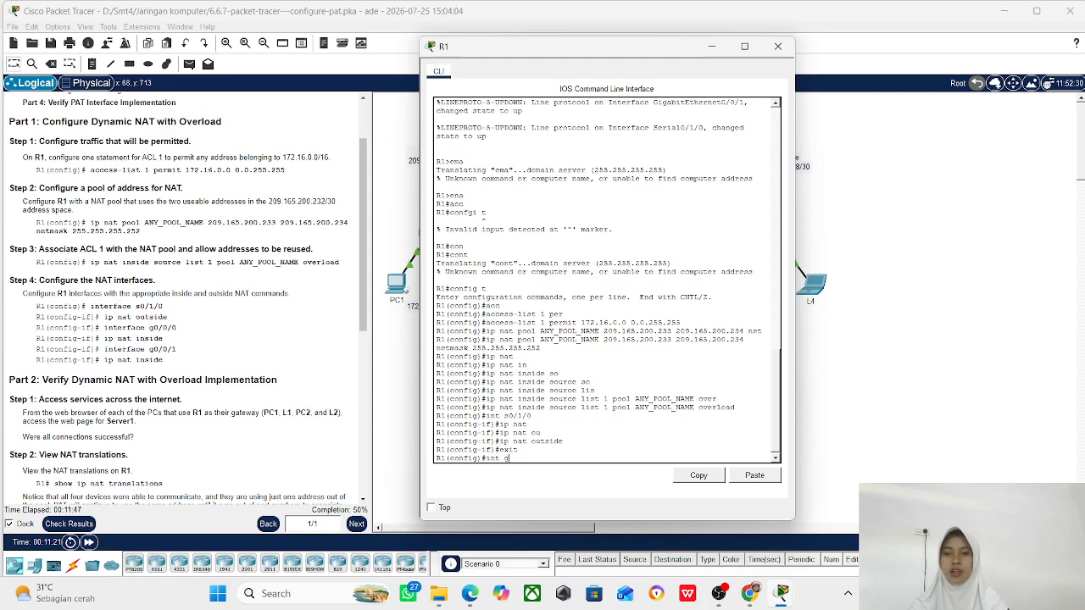
pyautogui.write('0/')
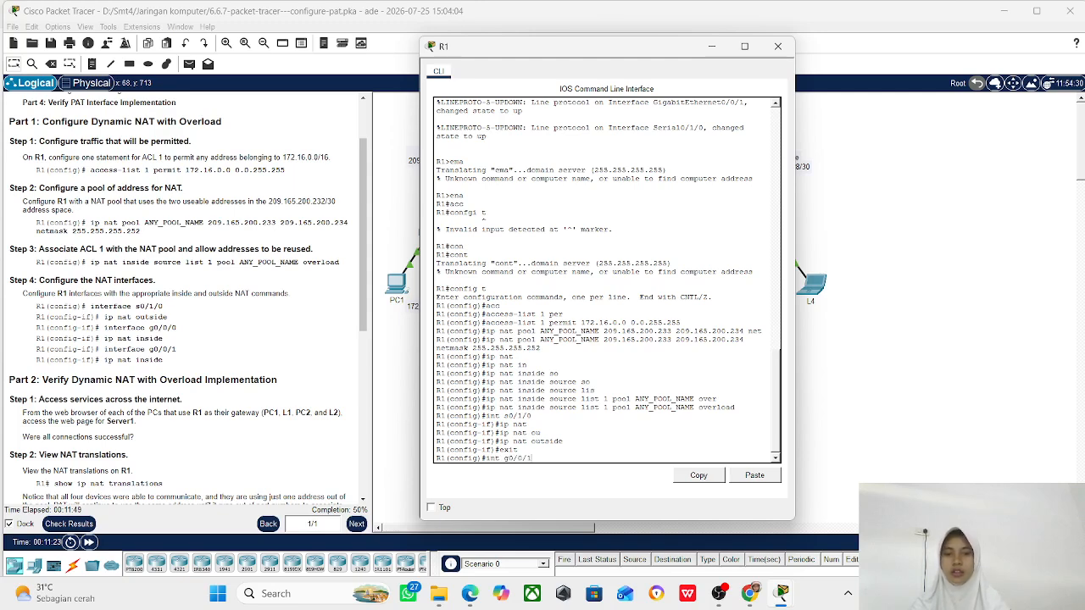
pyautogui.write('0/1')
pyautogui.press('Return')
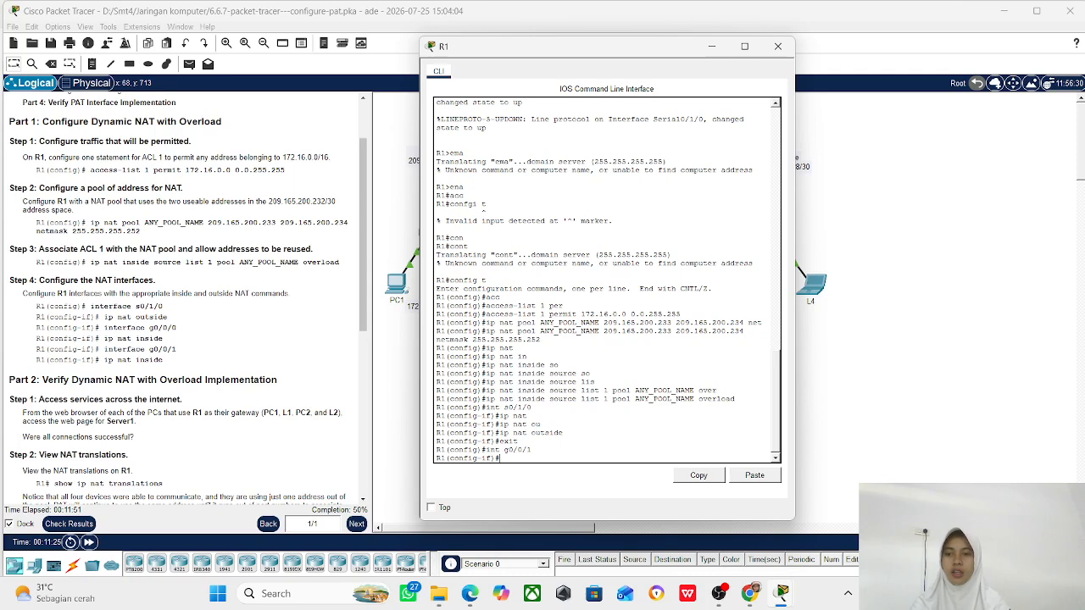
pyautogui.write('ip nat in')
pyautogui.press('Tab')
pyautogui.press('Return')
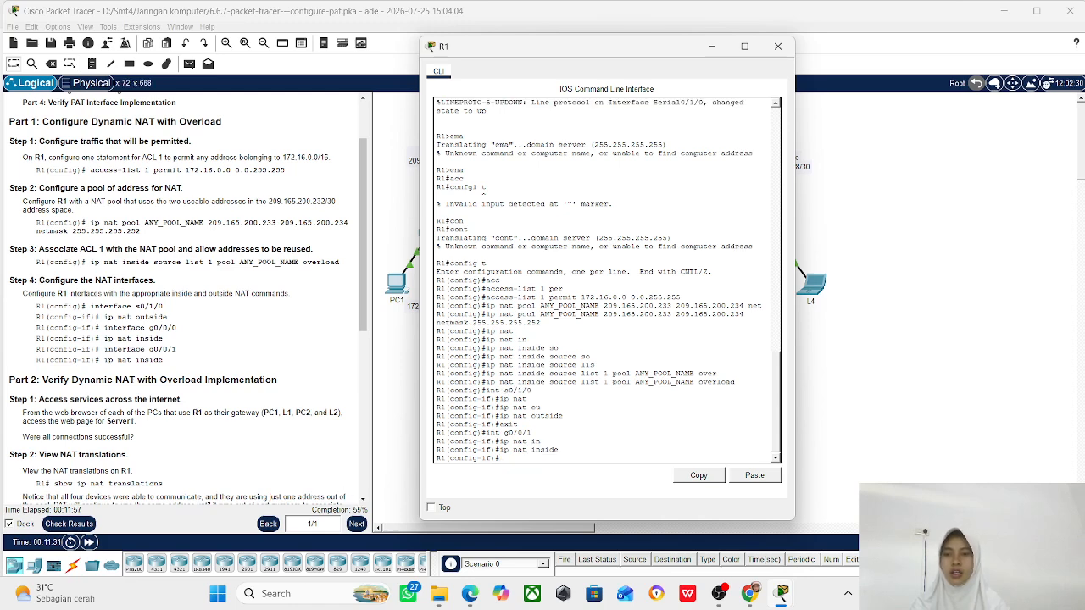
# - Reapply ip nat inside to R1's interface g0/0/1
pyautogui.write('in')
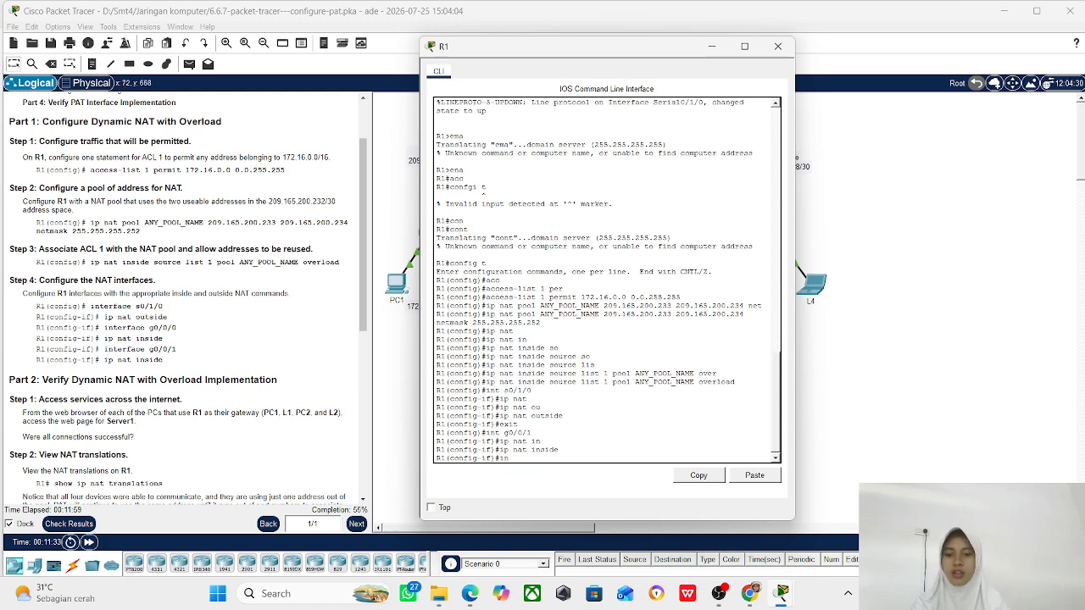
pyautogui.write('t g0/0/1')
pyautogui.press('Return')
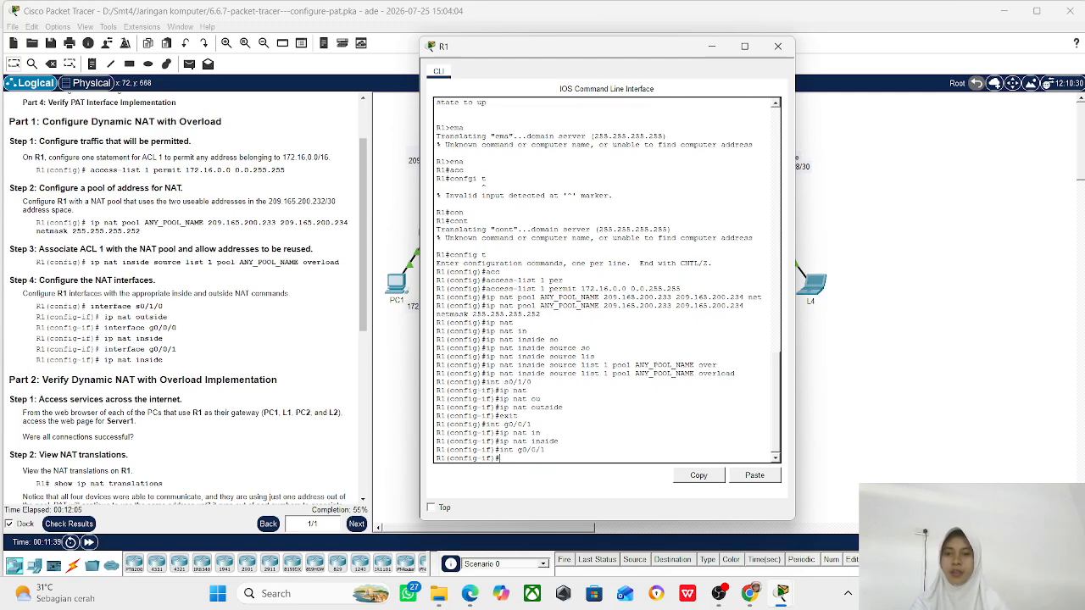
pyautogui.write('ip nat')
pyautogui.write(' i')
pyautogui.write('n')
pyautogui.press('Tab')
pyautogui.press('Return')
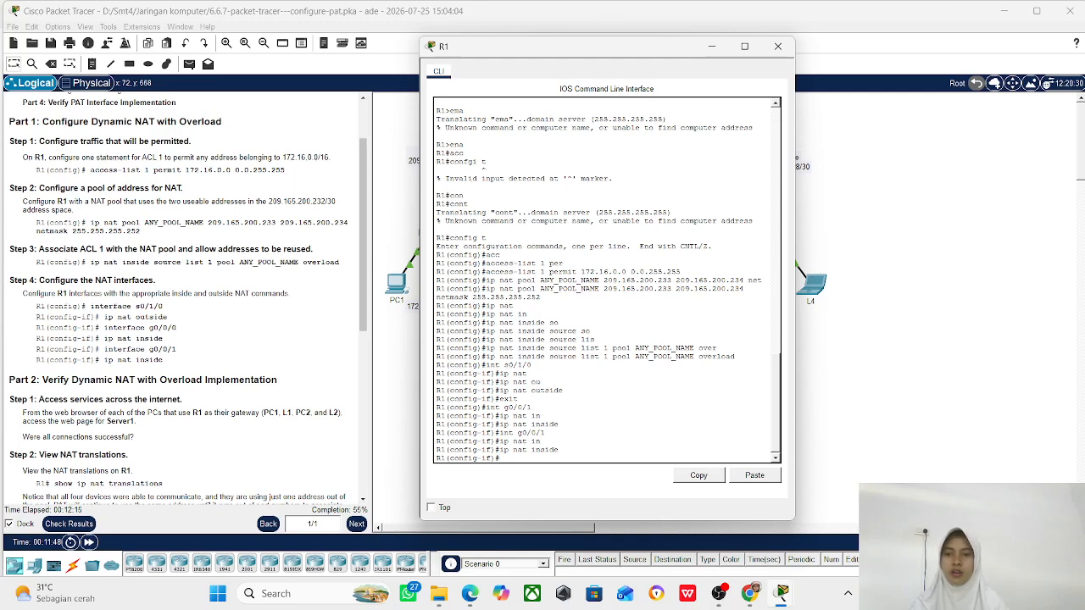
# - Leave configuration mode on R1 and save the running configuration with wr
pyautogui.write('exit')
pyautogui.press('Return')
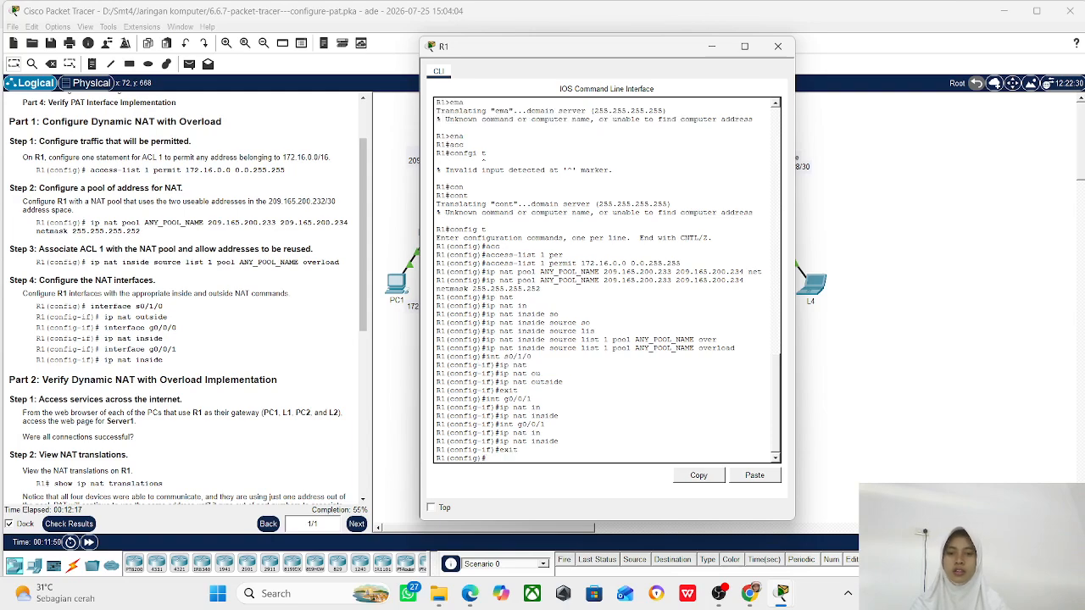
pyautogui.write('end')
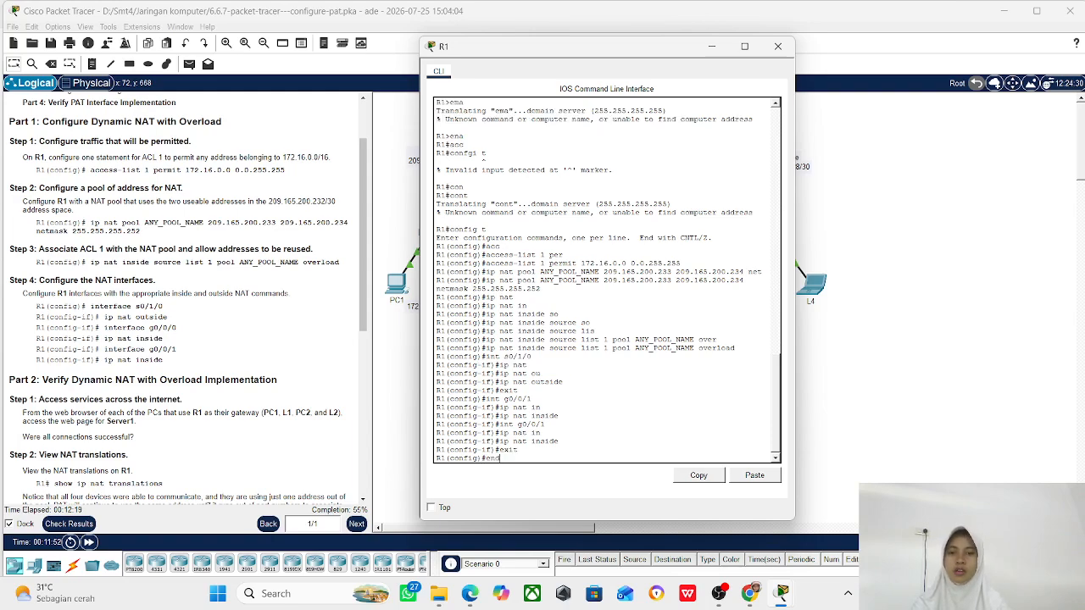
pyautogui.press('Return')
pyautogui.write('wr')
pyautogui.press('Return')
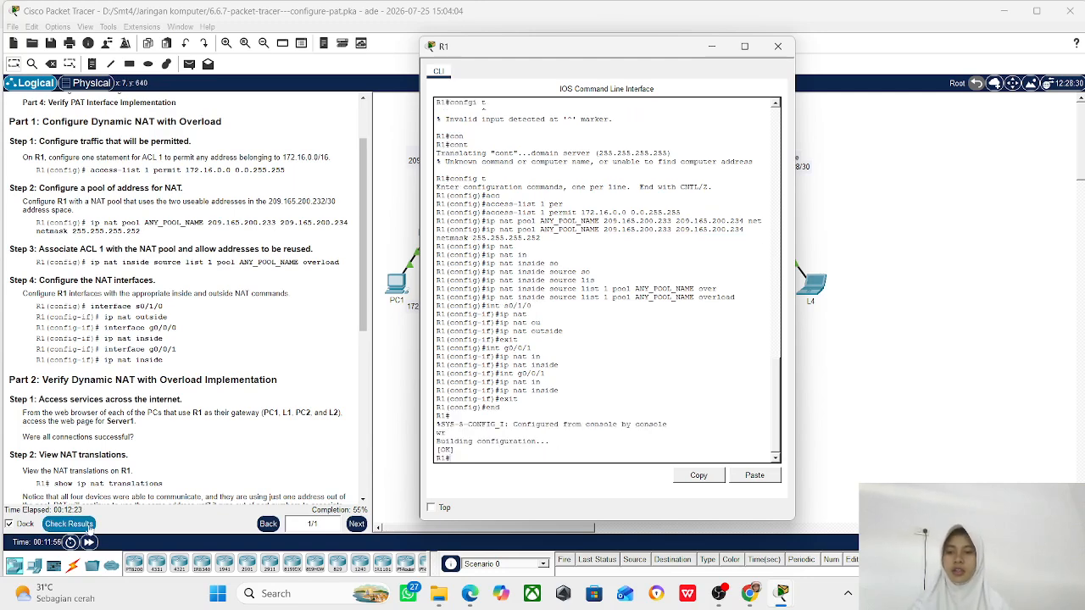
# - Check the activity results and review the assessment items for R1 and R2
pyautogui.click(90, 525)
pyautogui.click(117, 90)
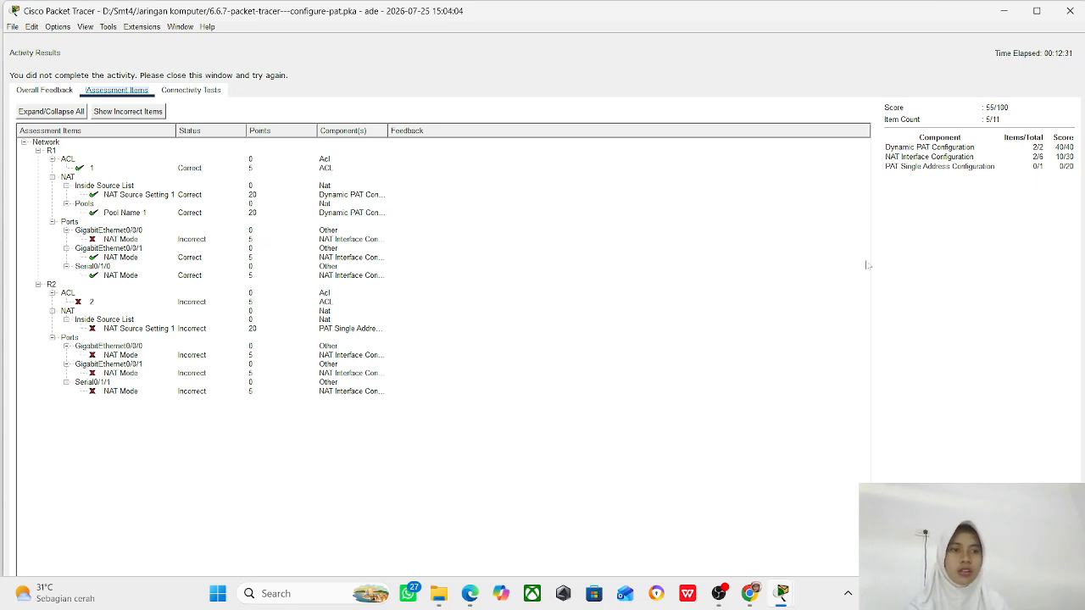
pyautogui.click(1069, 11)
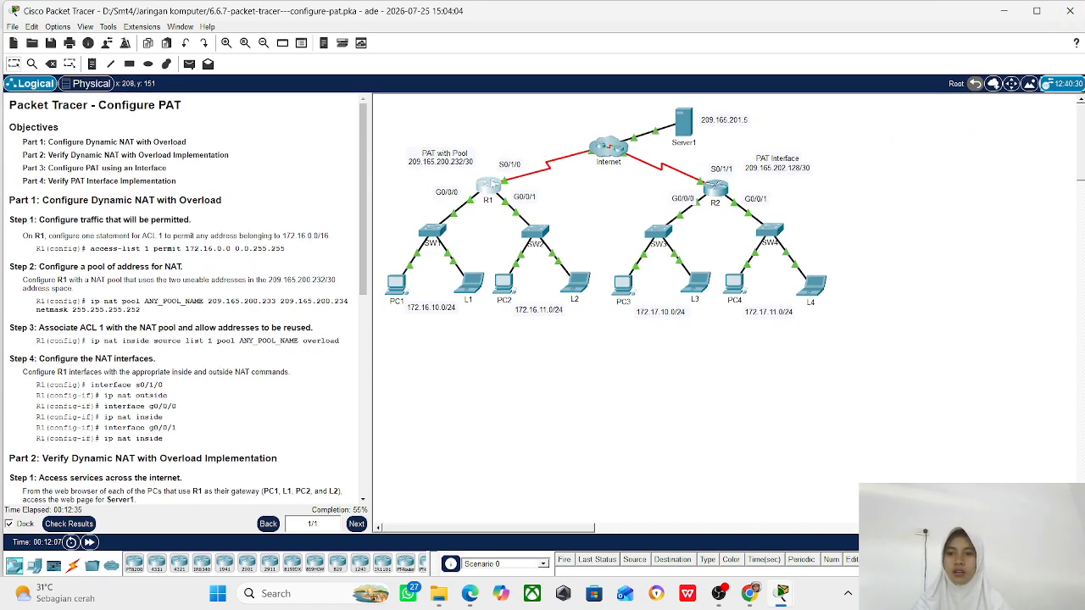
# - Return to global configuration mode on R1 and set interface g0/0/0 as NAT inside with ip nat inside
pyautogui.click(490, 184)
pyautogui.write('co')
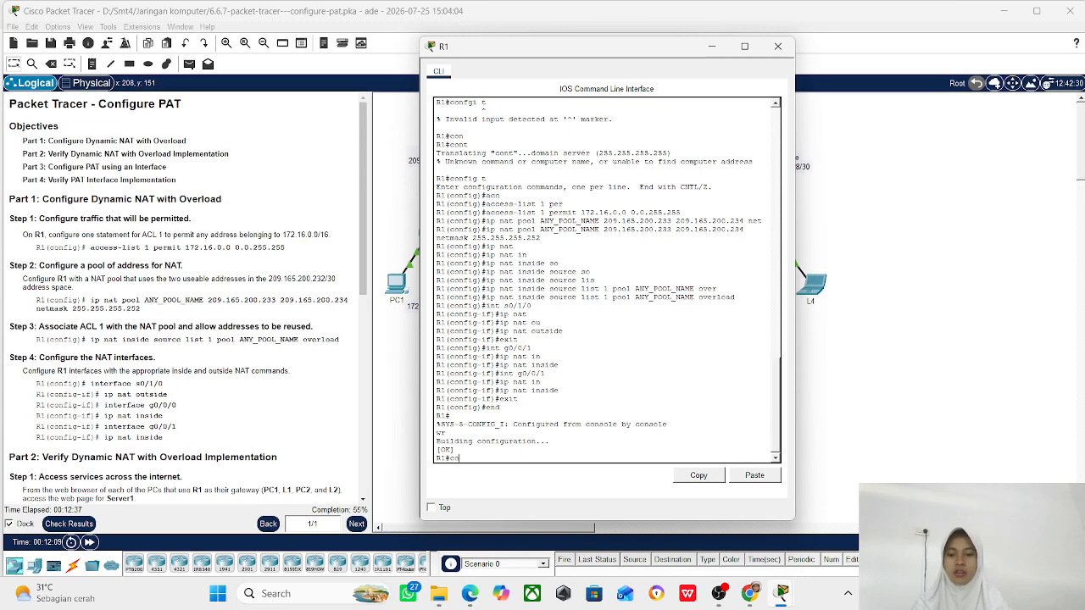
pyautogui.write('nfi')
pyautogui.press('Tab')
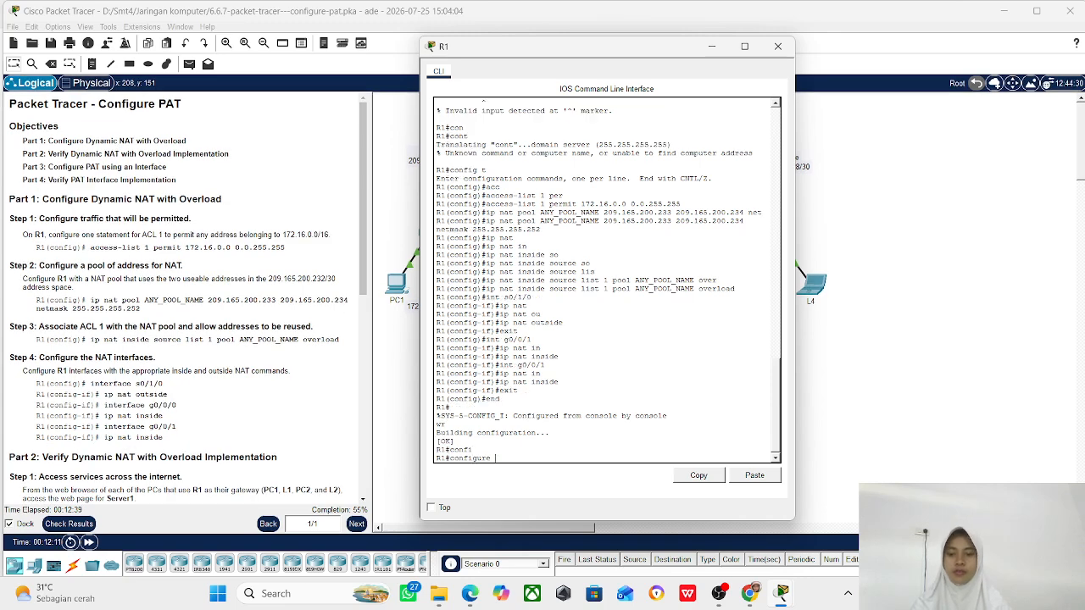
pyautogui.write('t')
pyautogui.press('Return')
pyautogui.write('int')
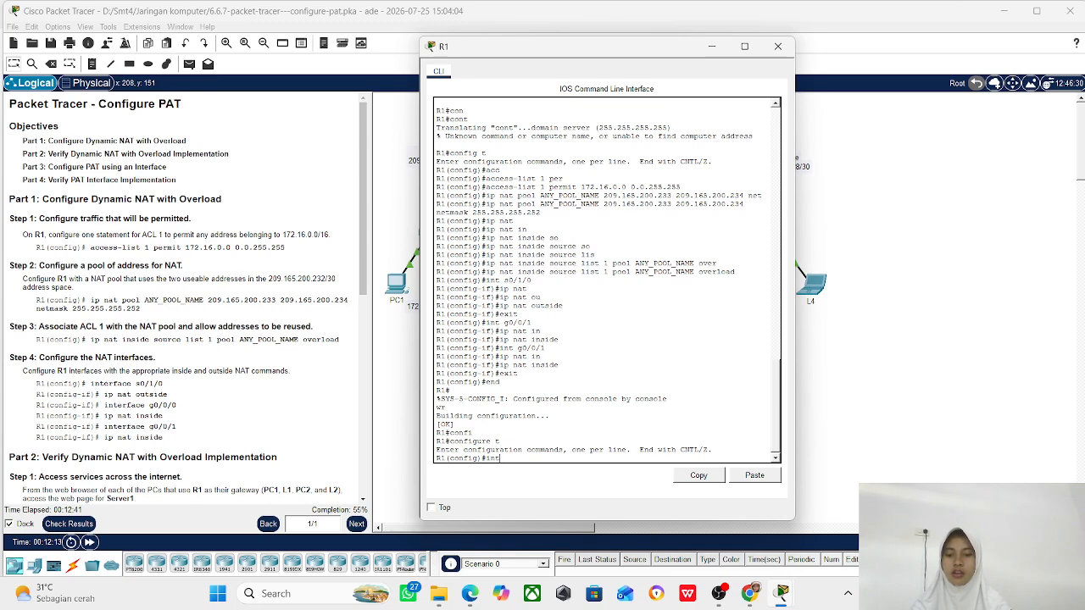
pyautogui.write(' g')
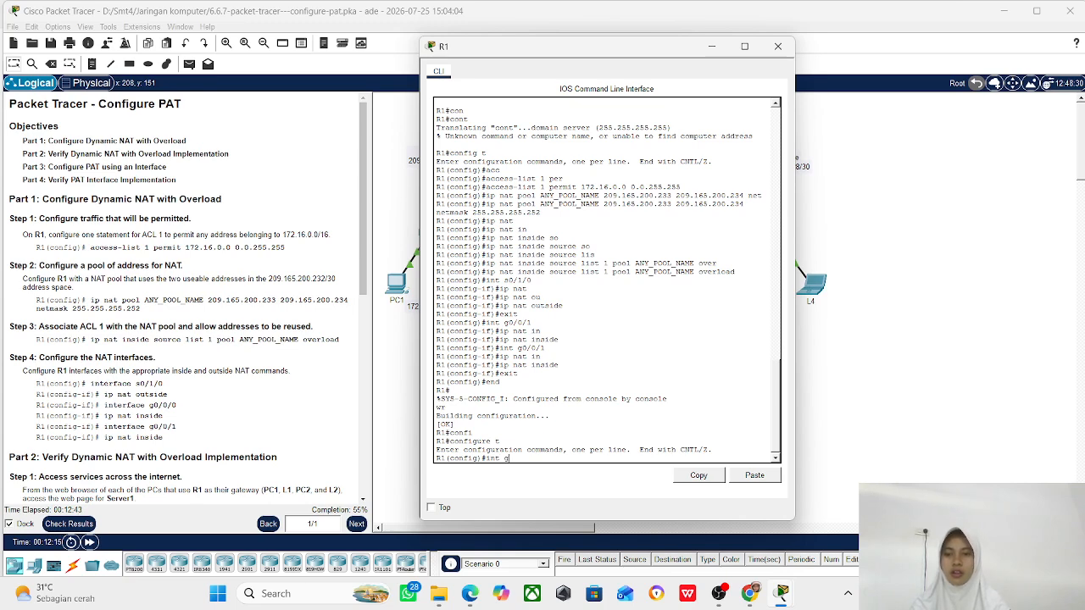
pyautogui.write('0/0/0')
pyautogui.press('Return')
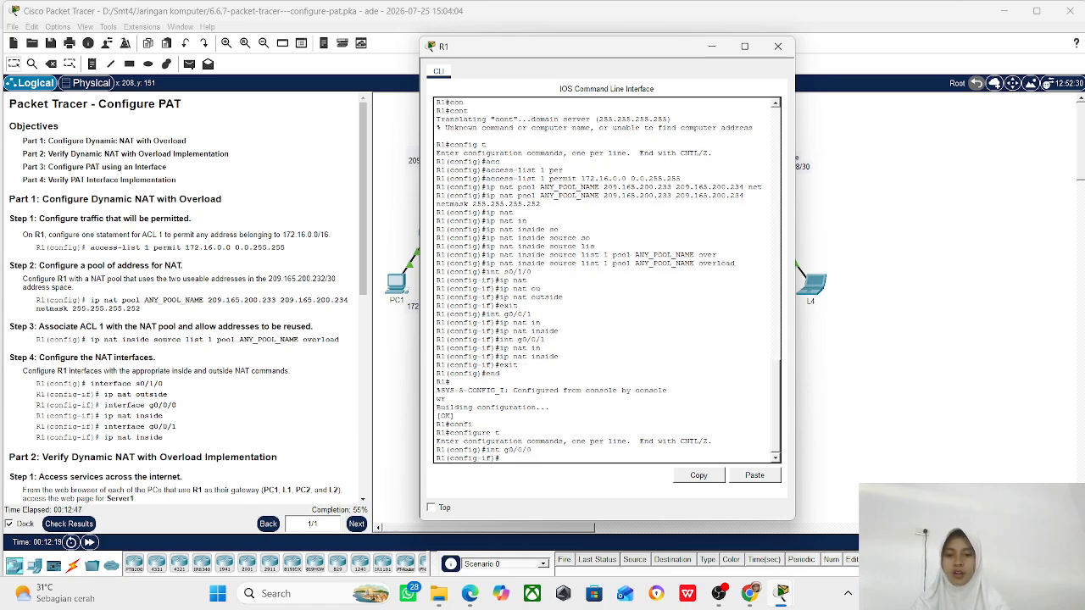
pyautogui.write('ip nat ins')
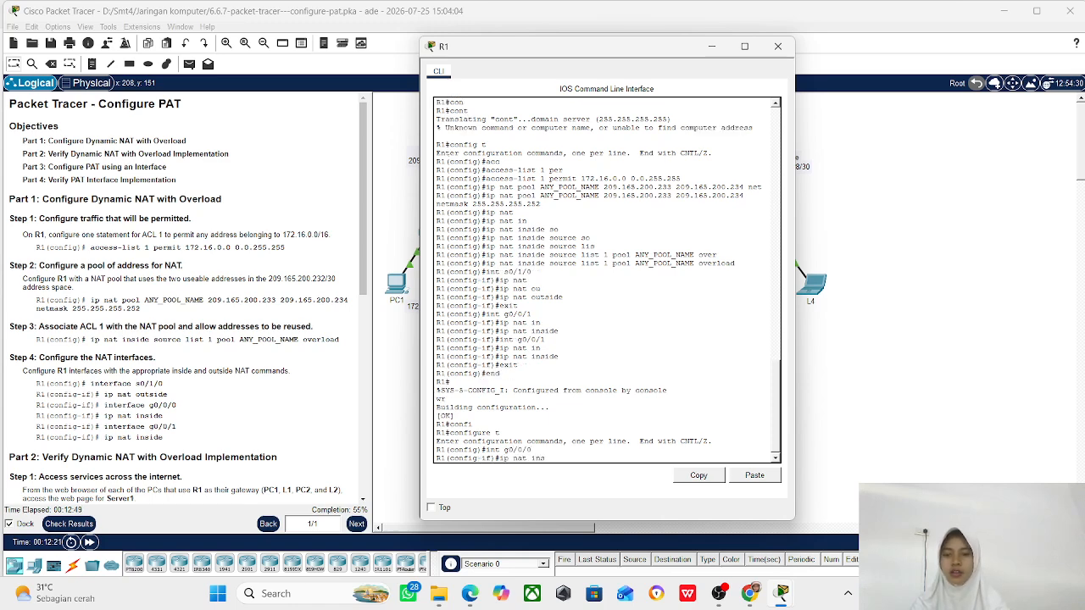
pyautogui.press('Tab')
pyautogui.press('Return')
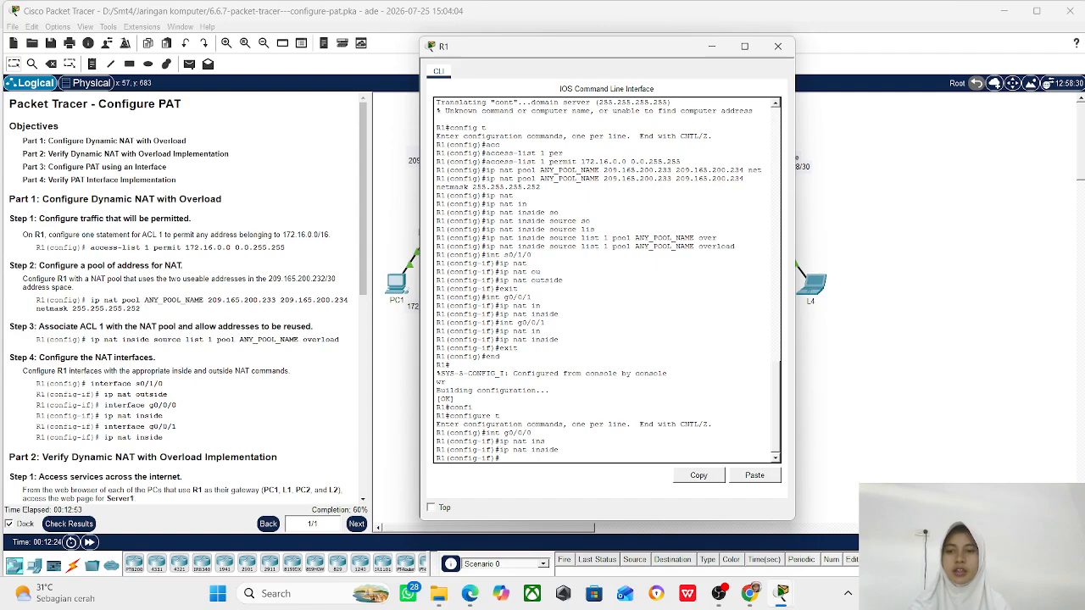
pyautogui.click(772, 56)
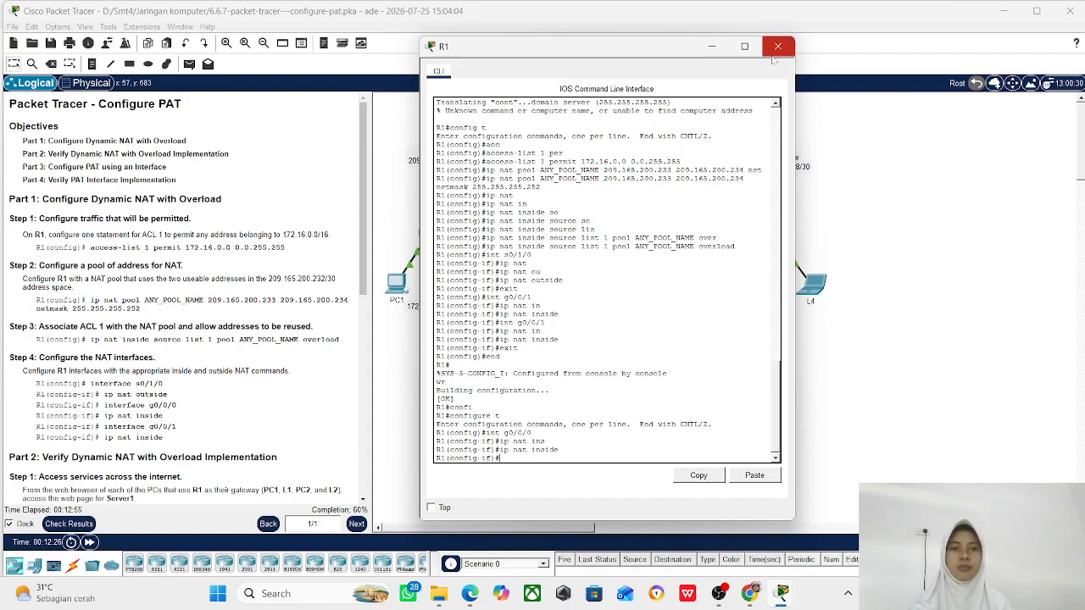
# - Access Server1's web page at 209.165.201.5 from PC1's web browser to test the NAT configuration
pyautogui.scroll(-2, 212, 272)
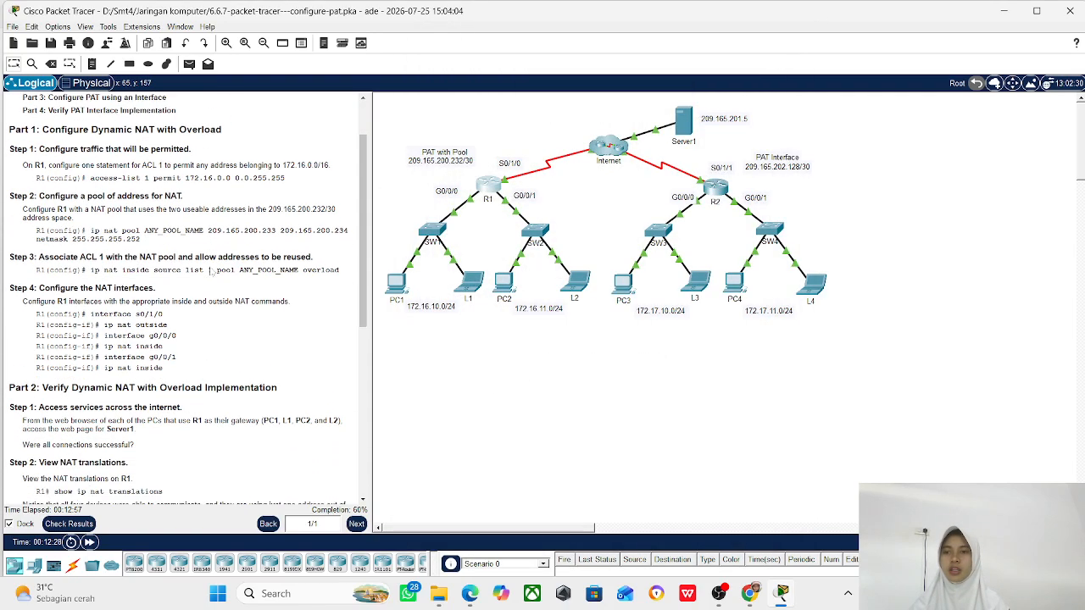
pyautogui.scroll(-5, 211, 271)
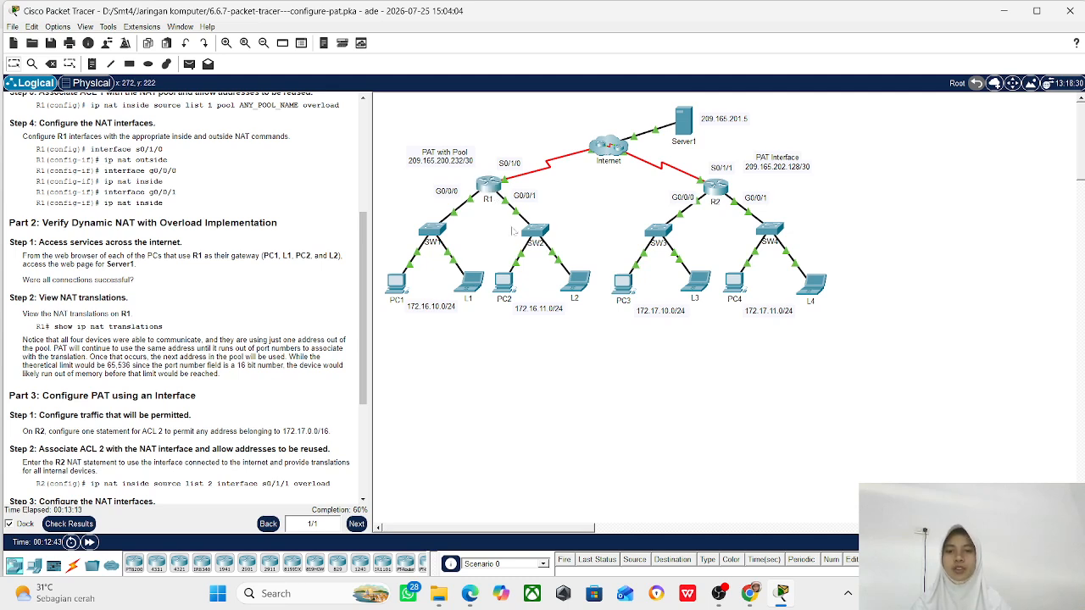
pyautogui.click(395, 284)
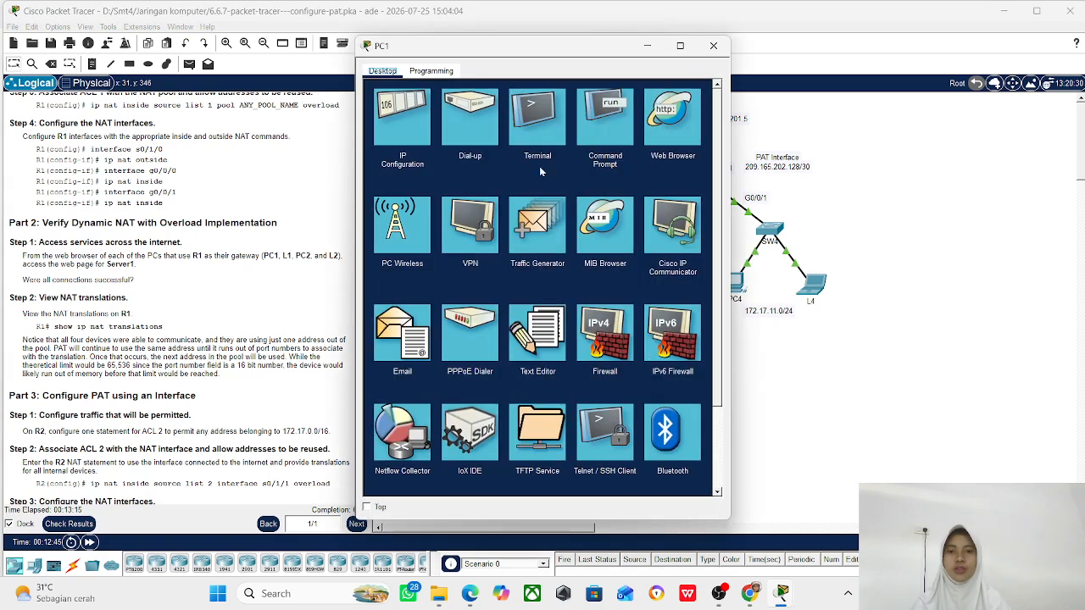
pyautogui.click(675, 127)
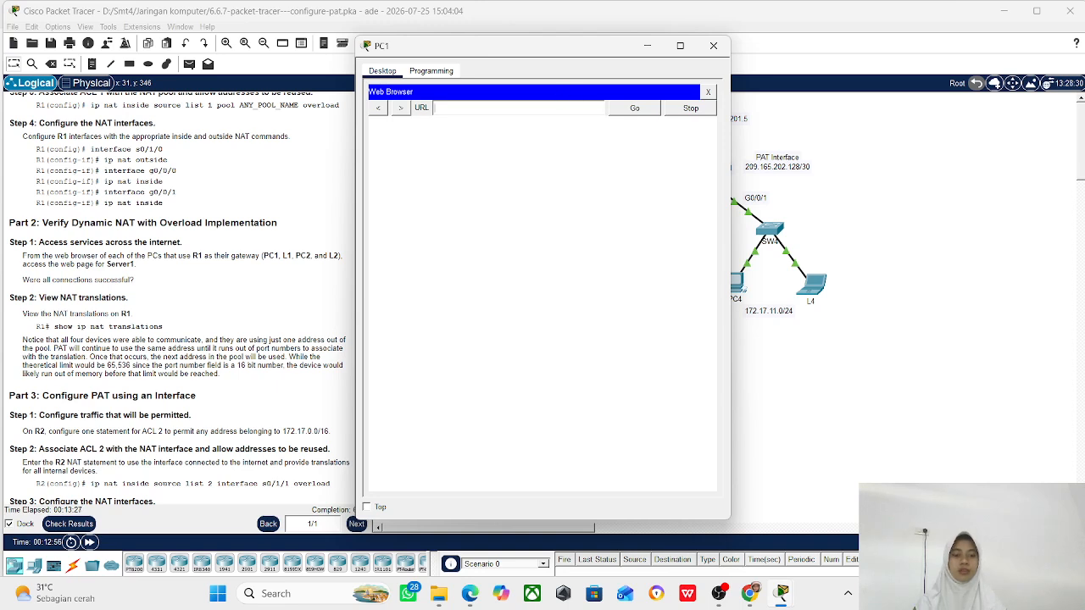
pyautogui.write('209')
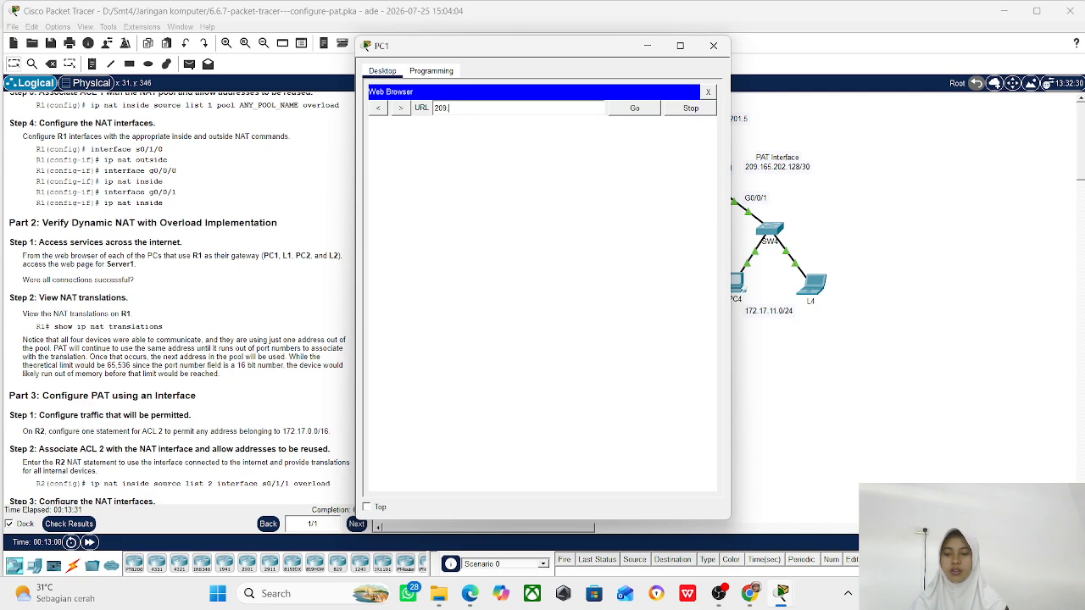
pyautogui.write('.165.')
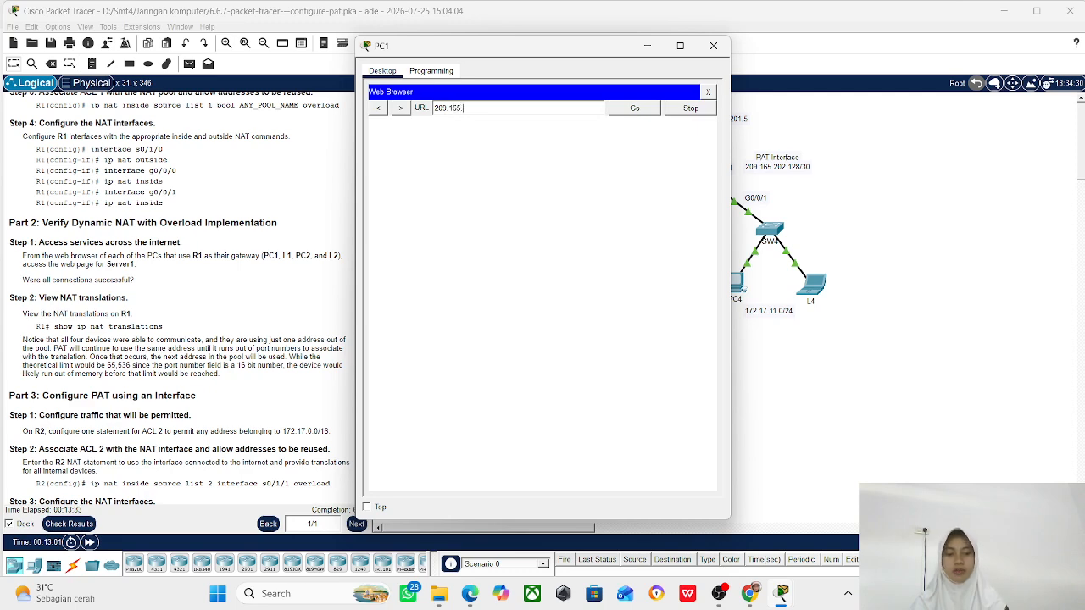
pyautogui.write('201.5')
pyautogui.press('Return')
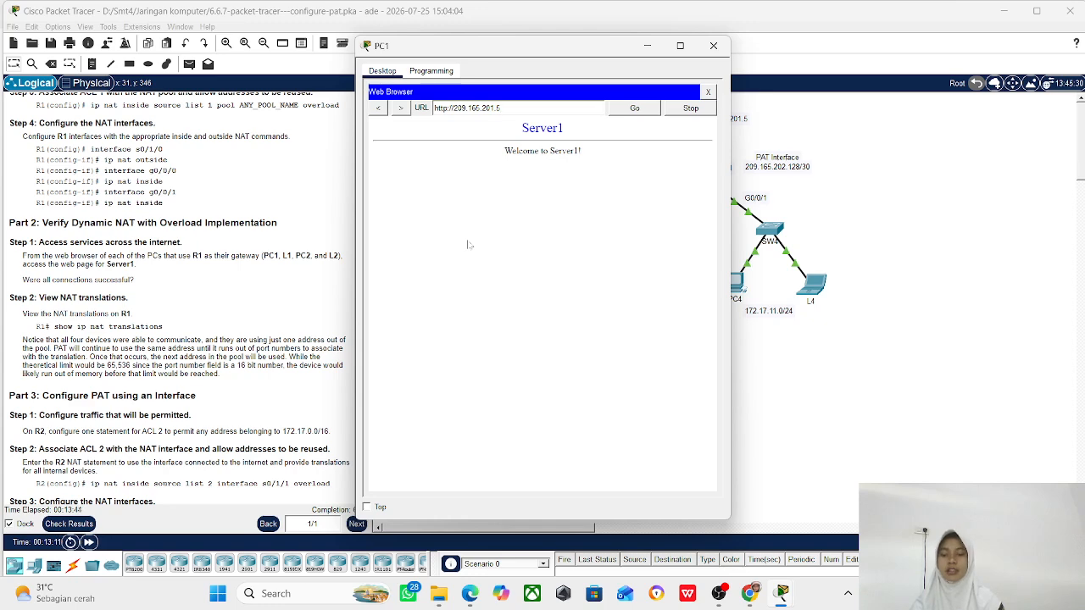
pyautogui.click(716, 47)
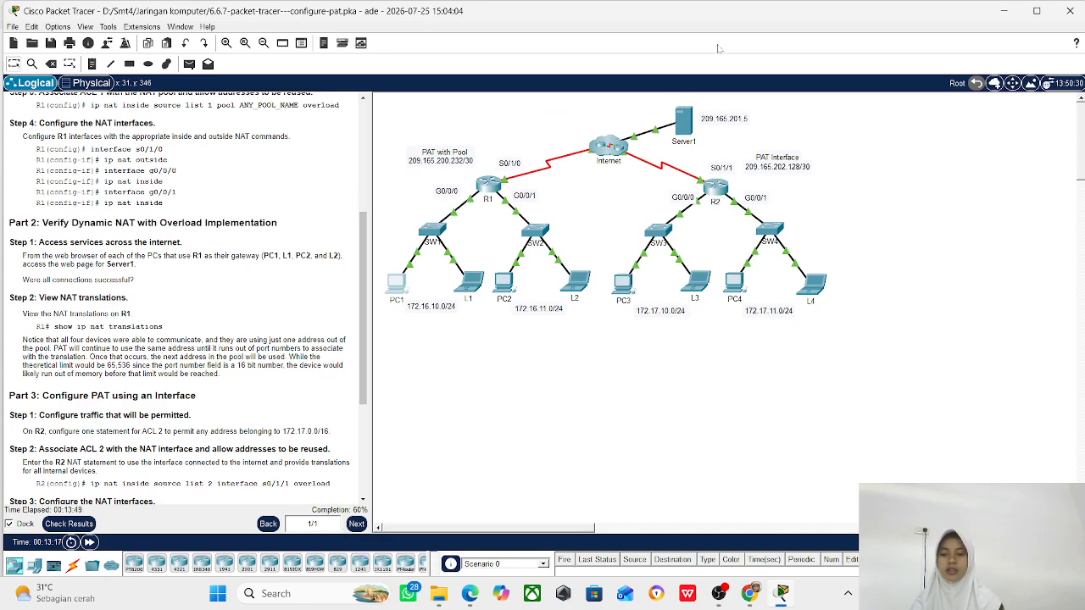
# - Open R2's command line and enter privileged mode and global configuration mode with ena and configure t
pyautogui.scroll(-3, 269, 269)
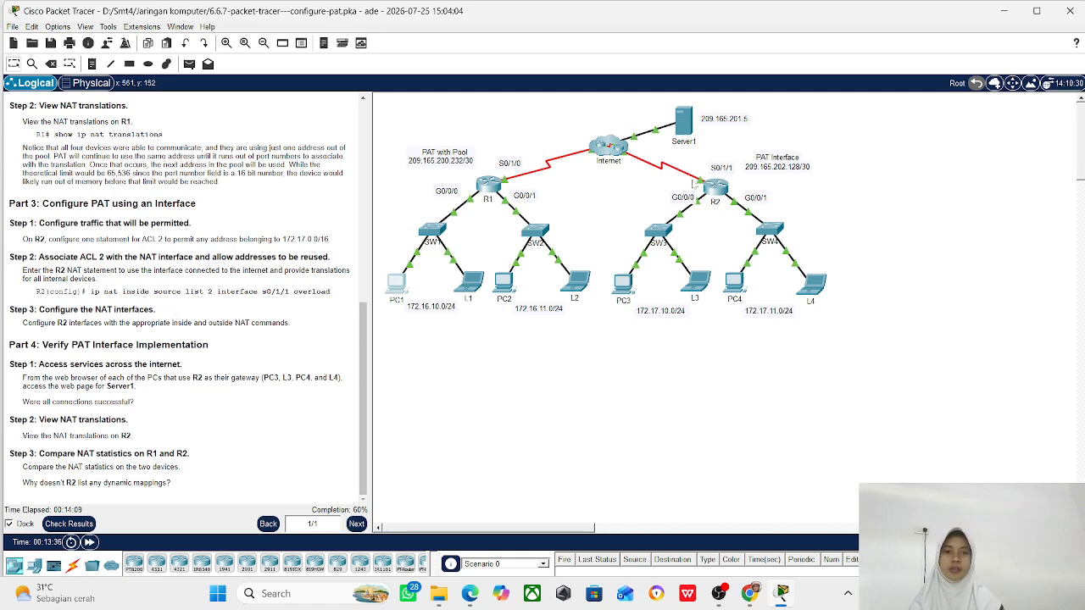
pyautogui.click(714, 190)
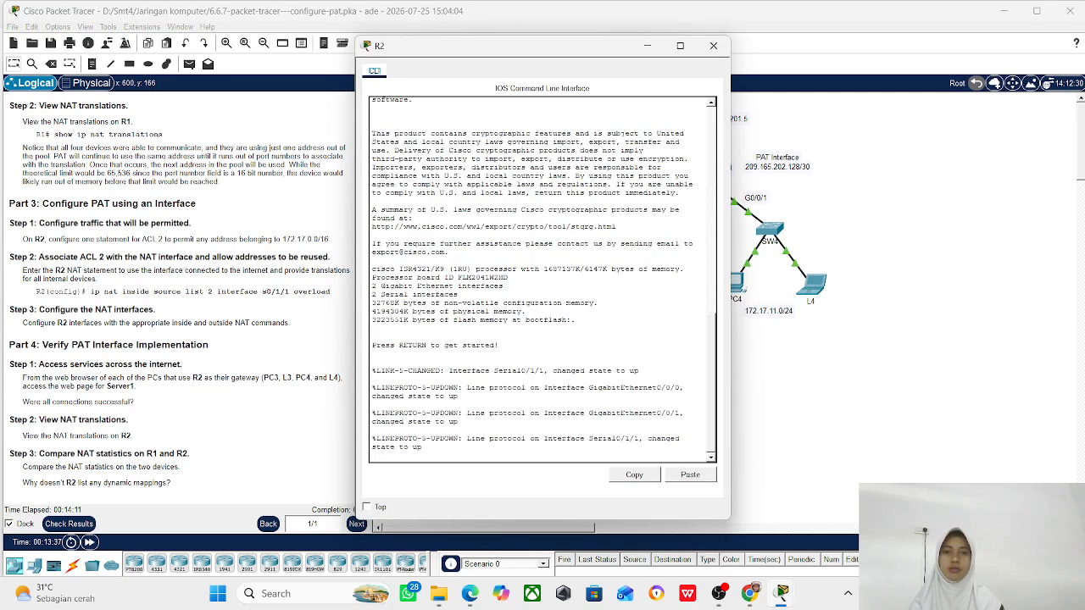
pyautogui.press('Return')
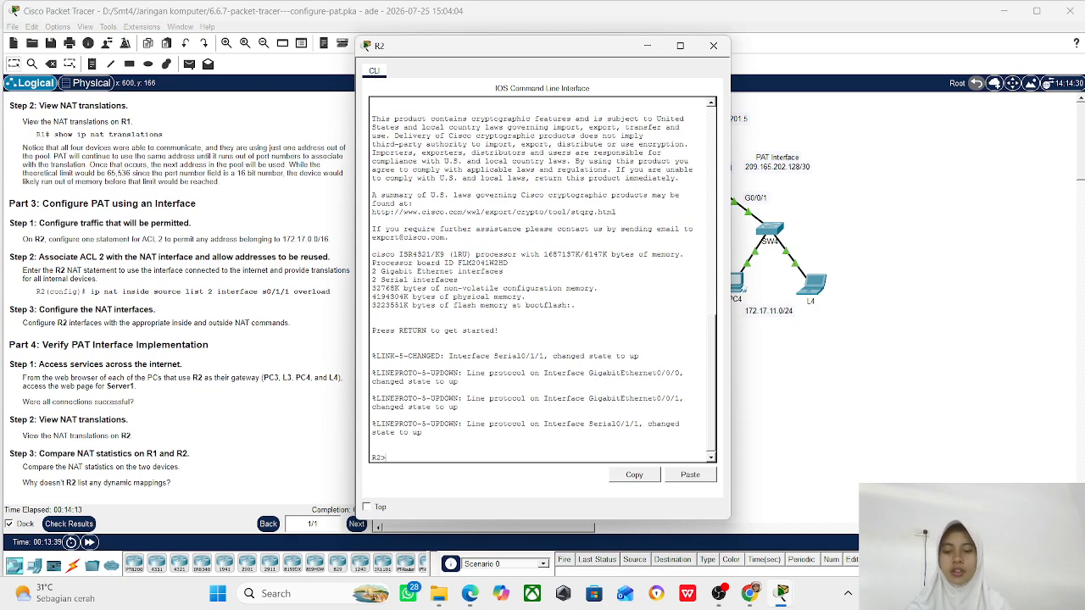
pyautogui.write('ena')
pyautogui.press('Return')
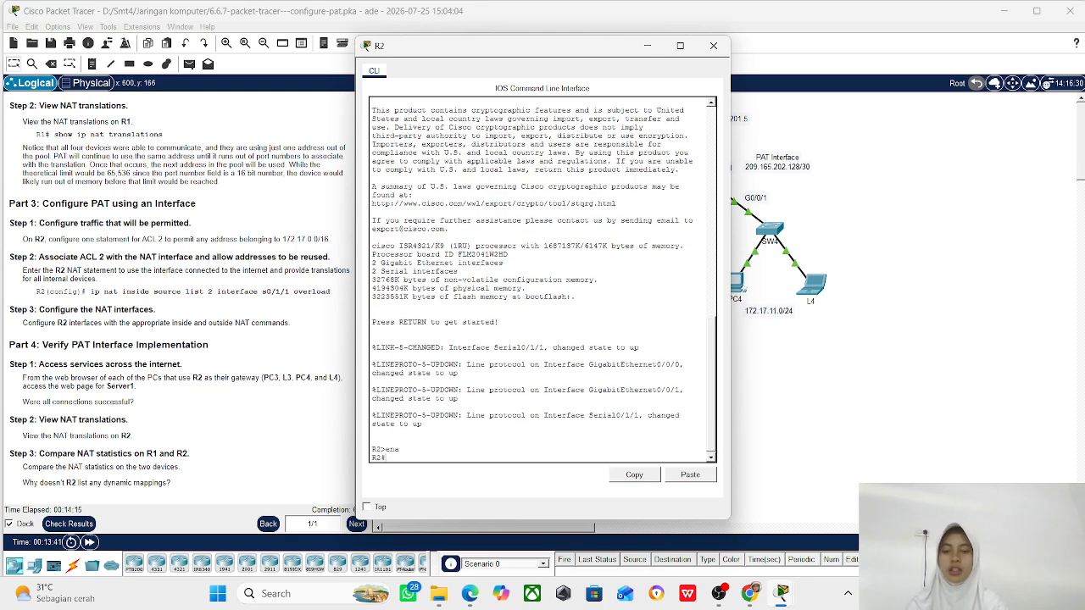
pyautogui.write('co')
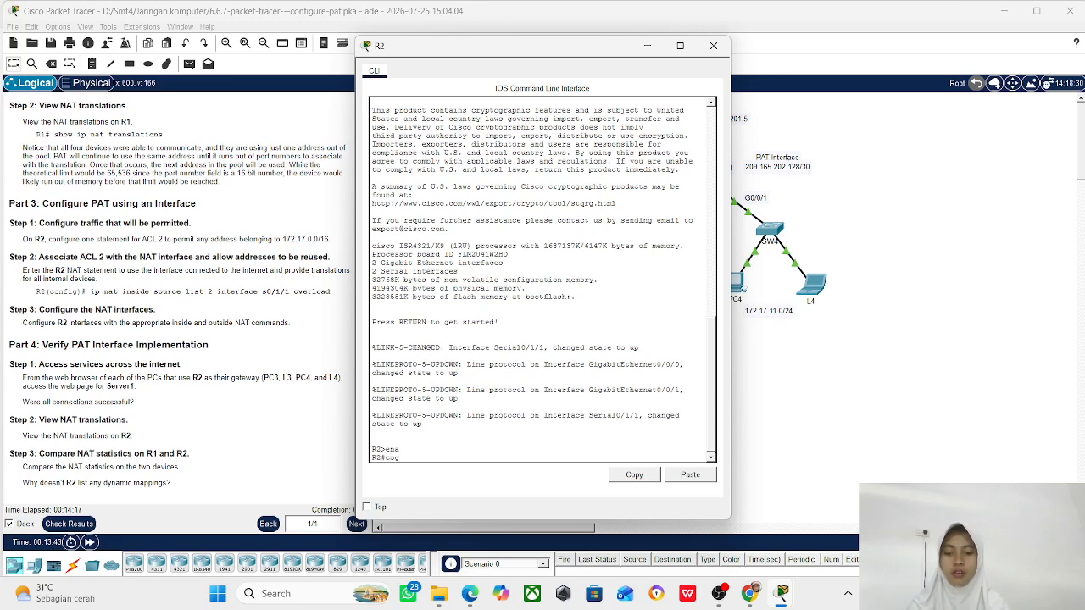
pyautogui.write('nfig')
pyautogui.press('Tab')
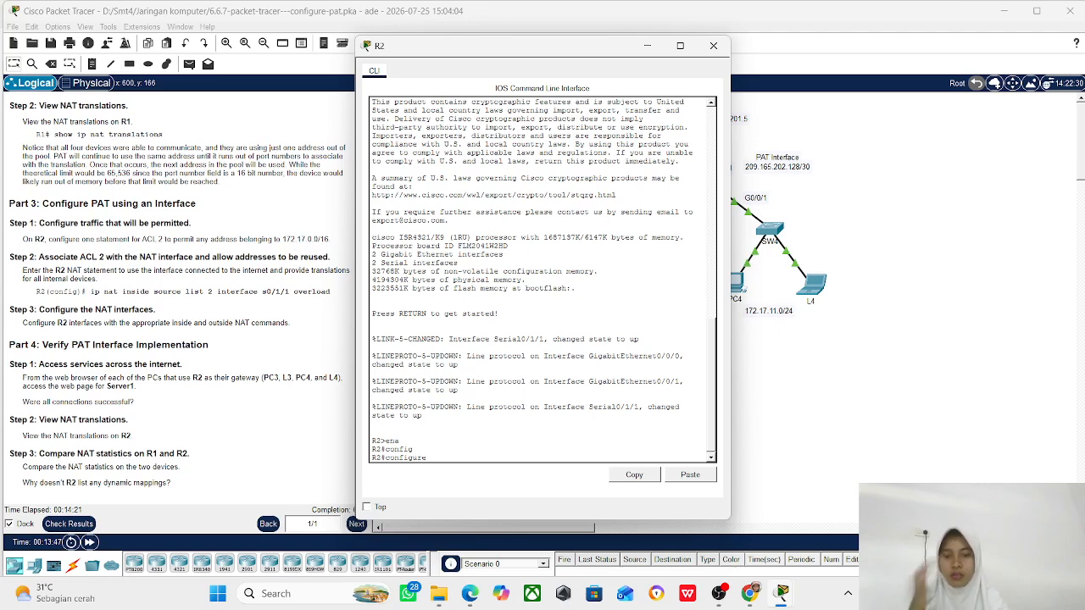
pyautogui.write('t')
pyautogui.press('Return')
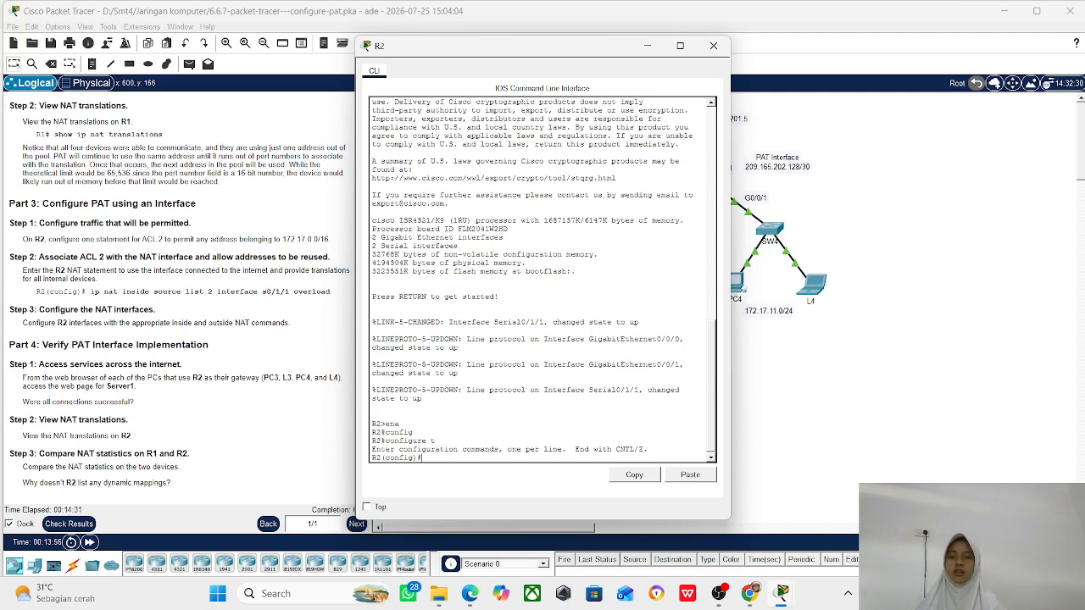
# - Configure ACL 2 on R2 with access-list 2 permit 172.17.0.0 0.0.255.255
pyautogui.write('acc')
pyautogui.press('Tab')
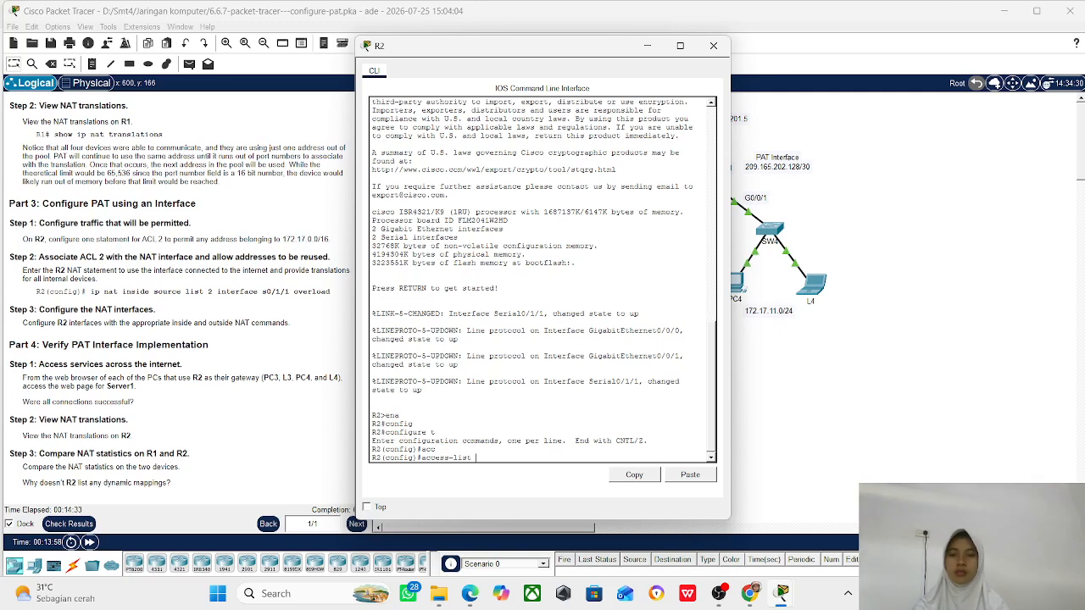
pyautogui.write('2')
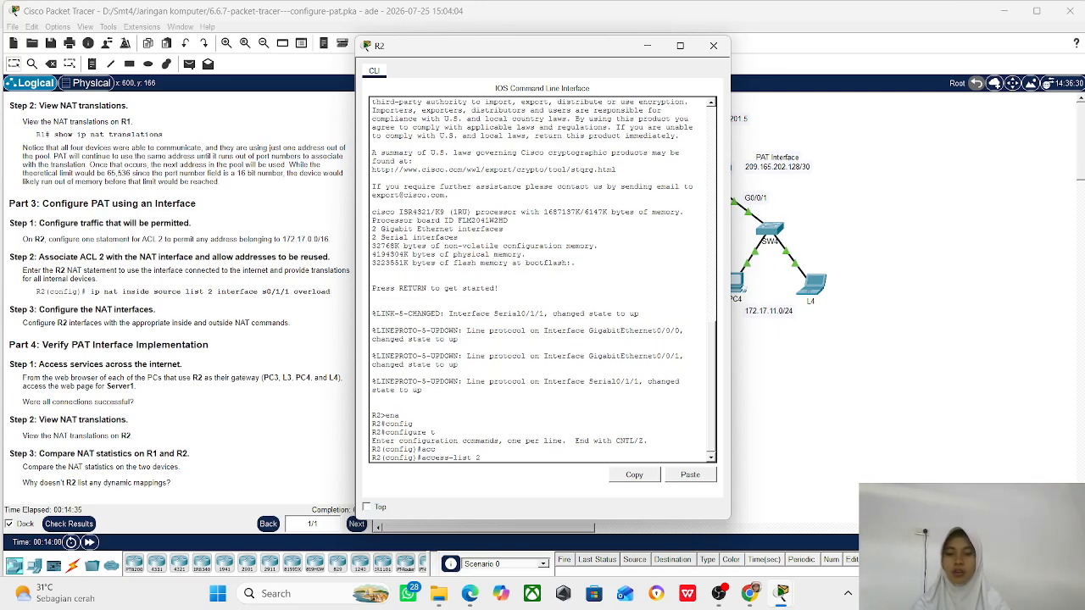
pyautogui.write(' per')
pyautogui.press('Tab')
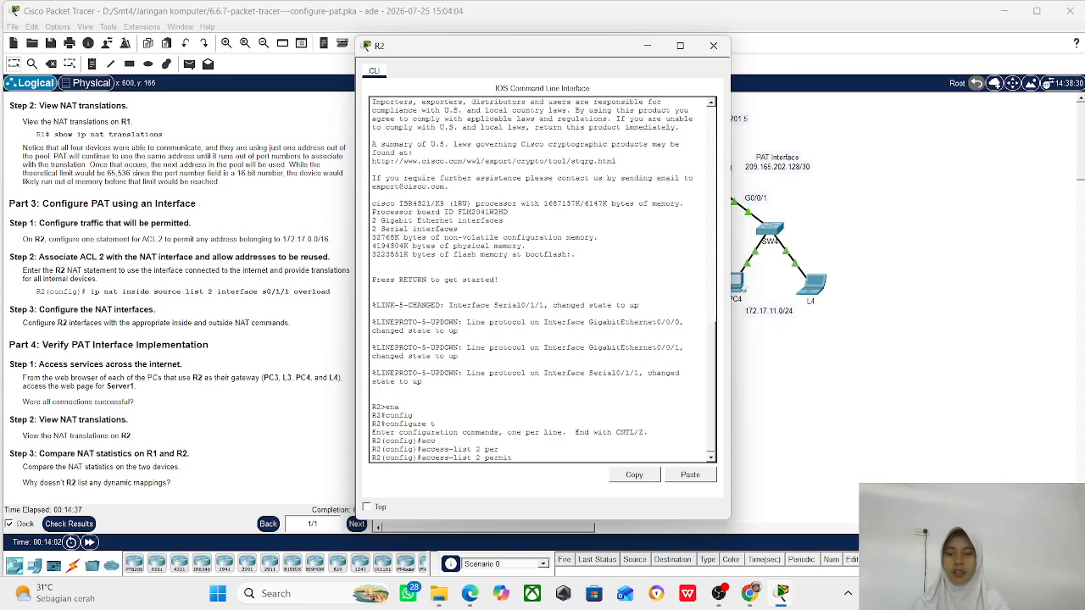
pyautogui.write('172.')
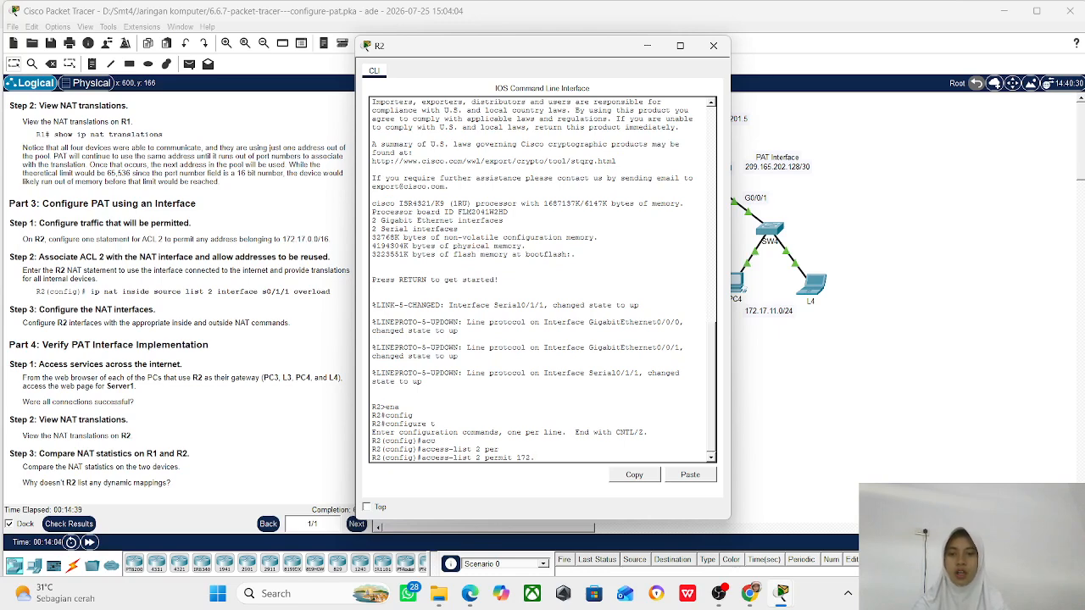
pyautogui.write('17.0.0')
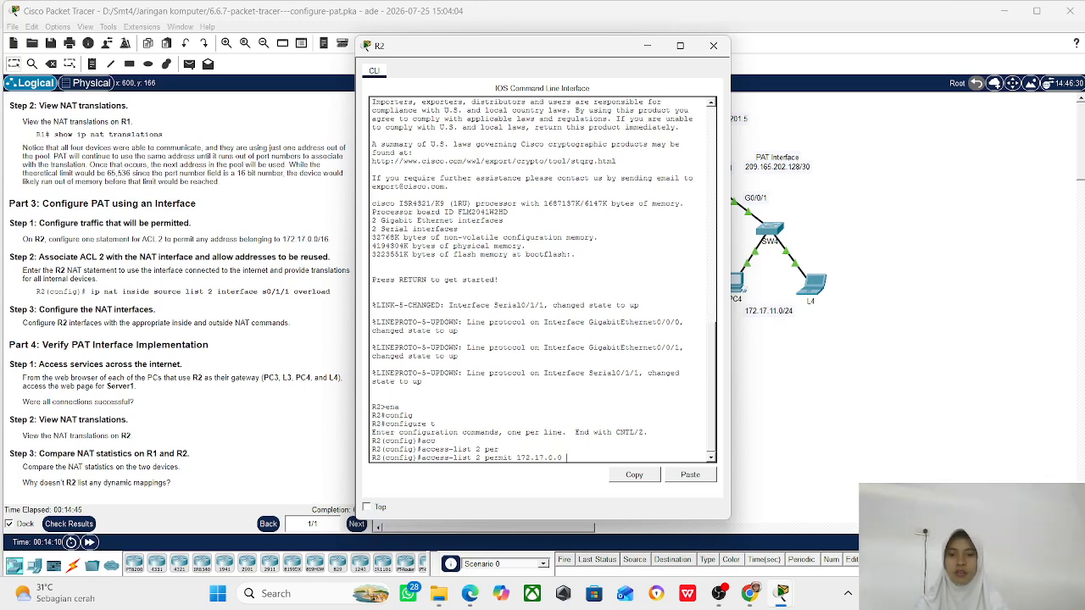
pyautogui.write('0.0')
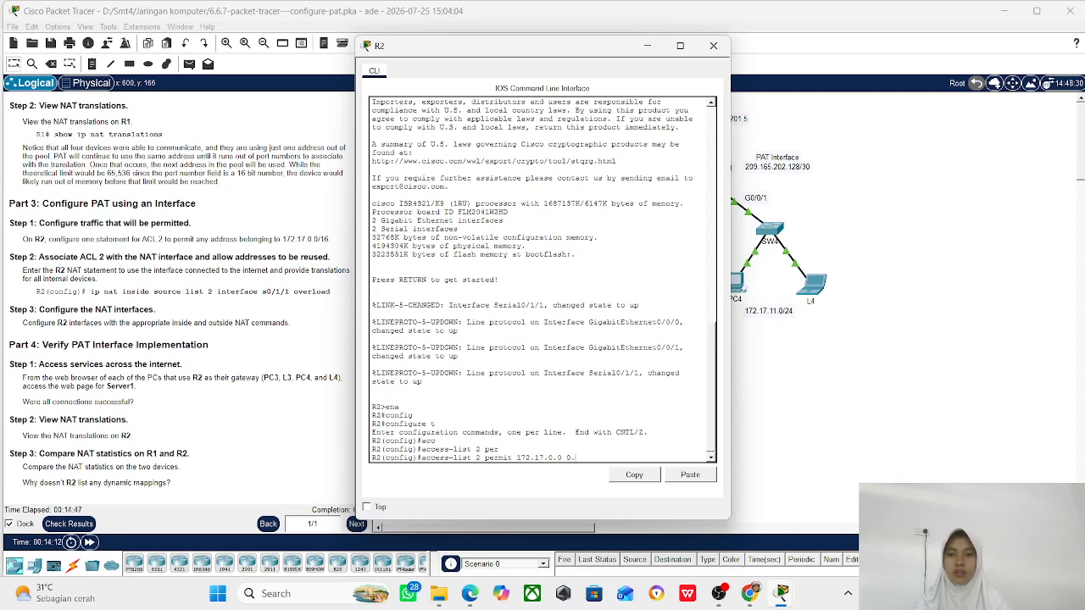
pyautogui.write('.255.255')
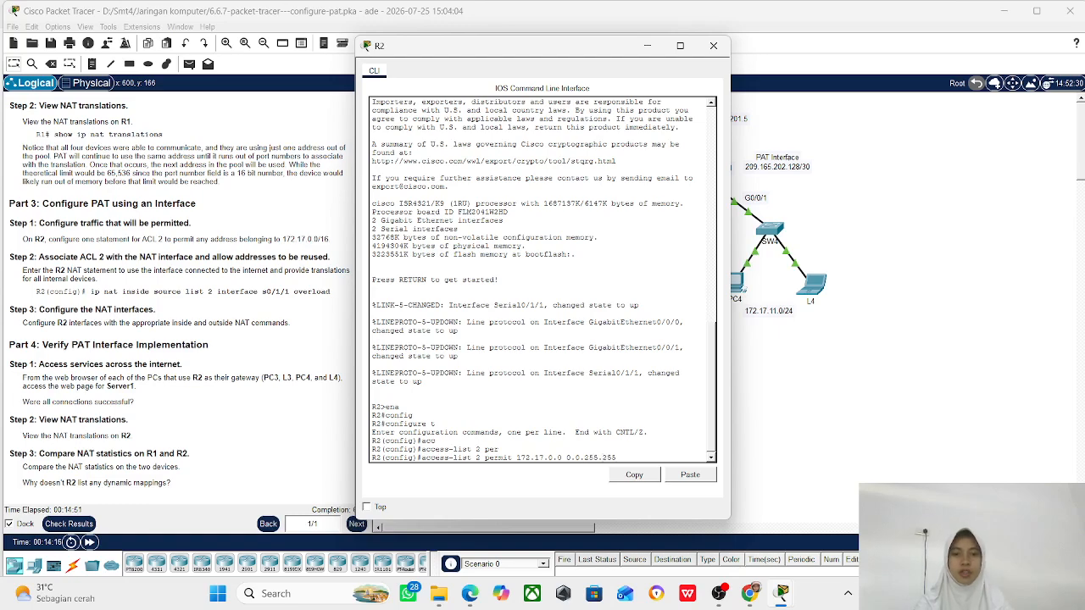
pyautogui.moveTo(520, 45); pyautogui.dragTo(631, 36)
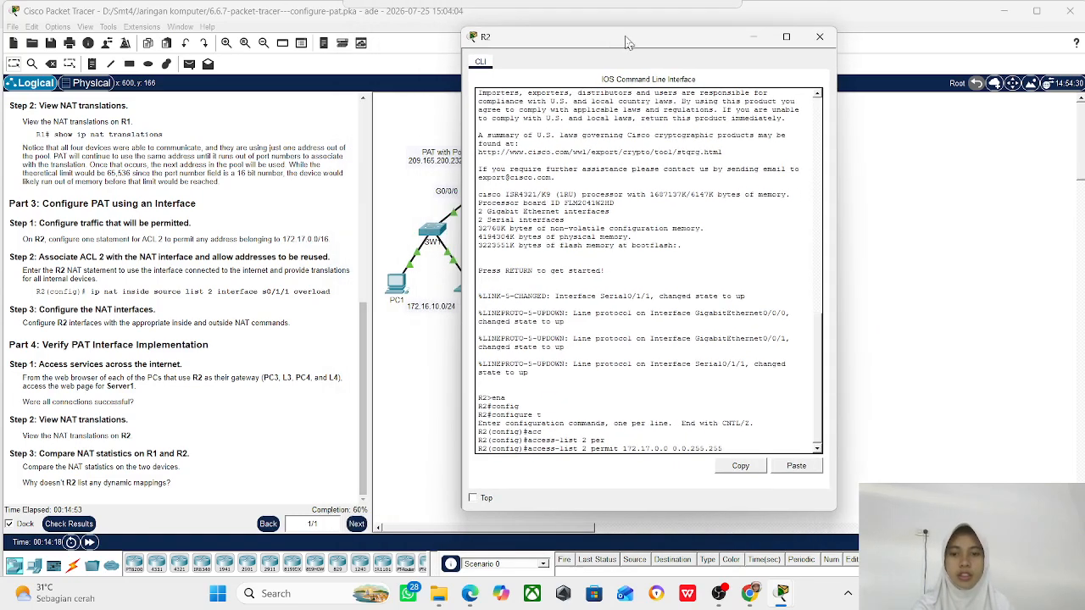
pyautogui.write('55')
pyautogui.press('Return')
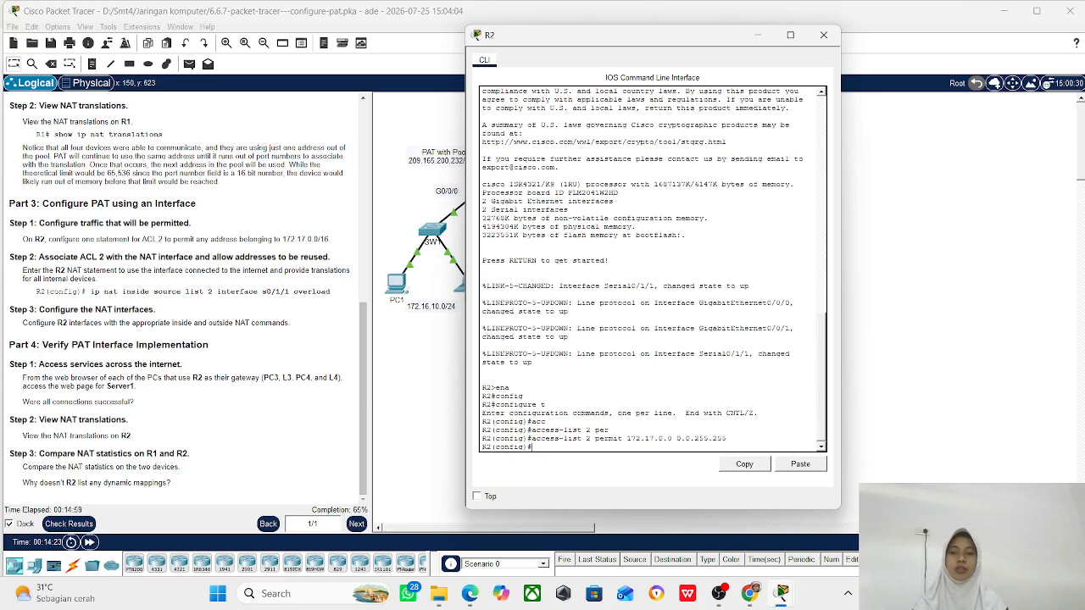
# - Associate ACL 2 with R2's internet interface using ip nat inside source list 2 interface s0/1/1 overload
pyautogui.write('ip nat')
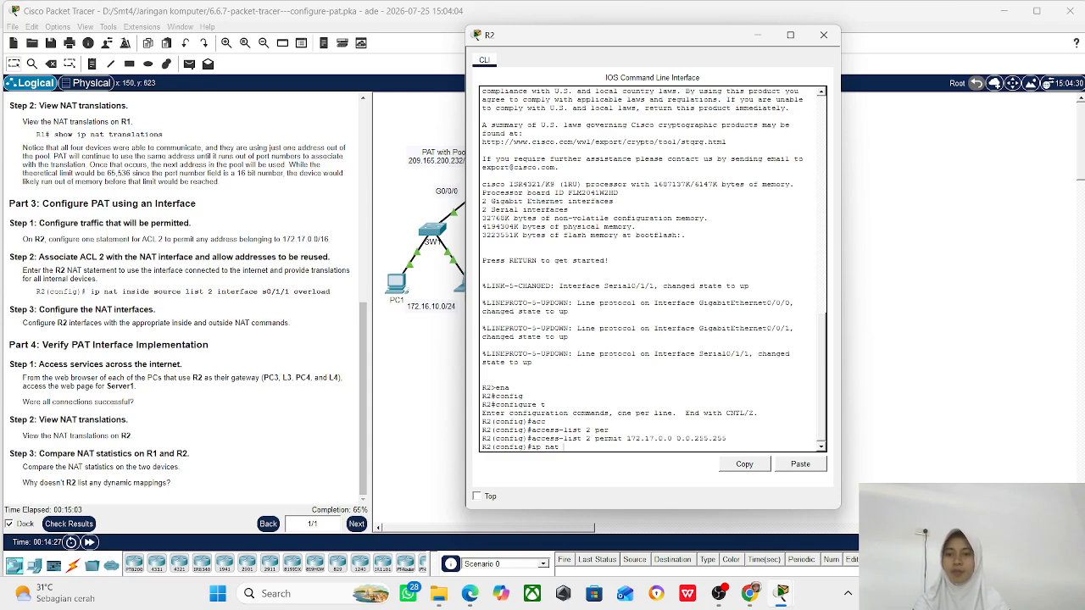
pyautogui.write(' ins')
pyautogui.press('Tab')
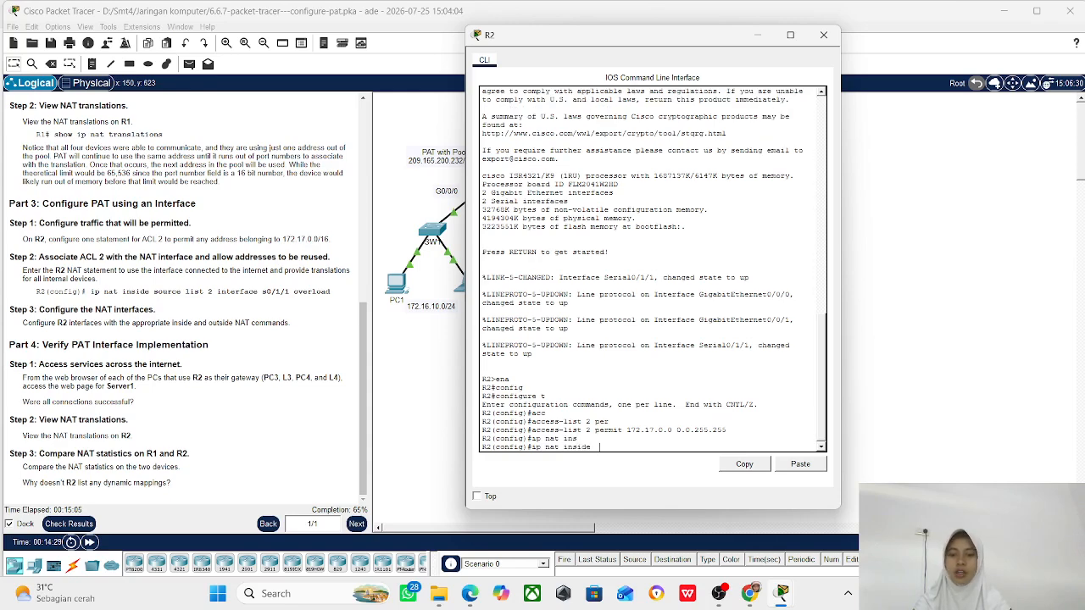
pyautogui.write('sou')
pyautogui.press('Tab')
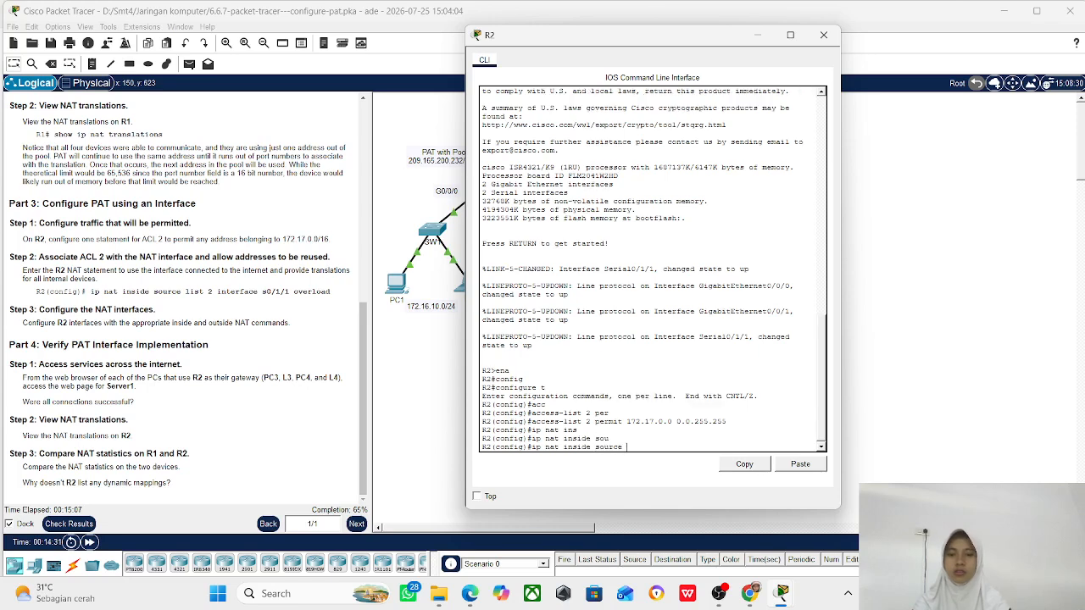
pyautogui.write('li')
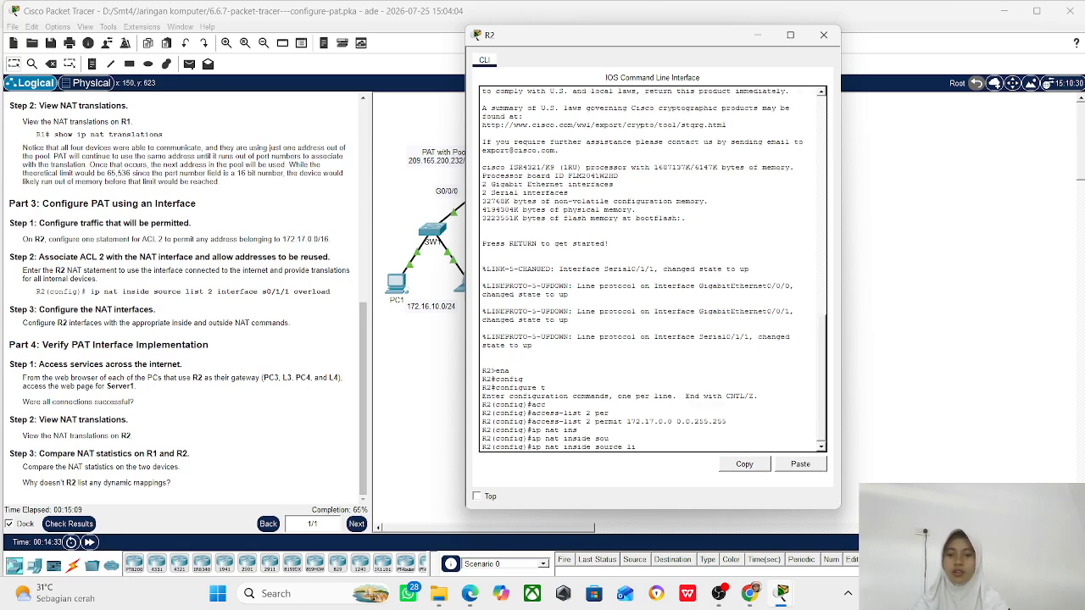
pyautogui.write('s')
pyautogui.press('Tab')
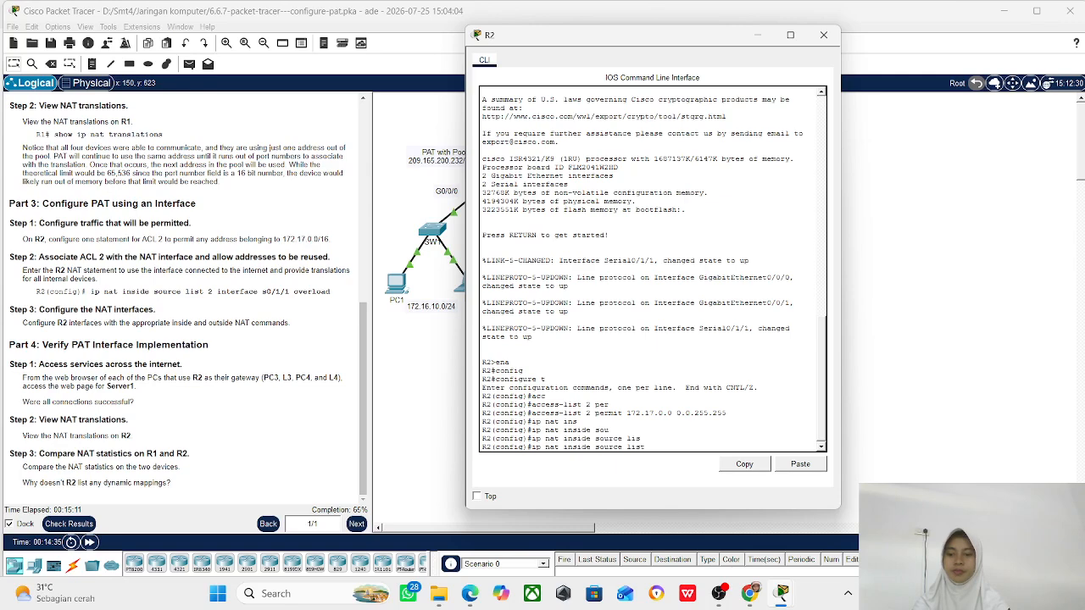
pyautogui.write('2 int')
pyautogui.press('Tab')
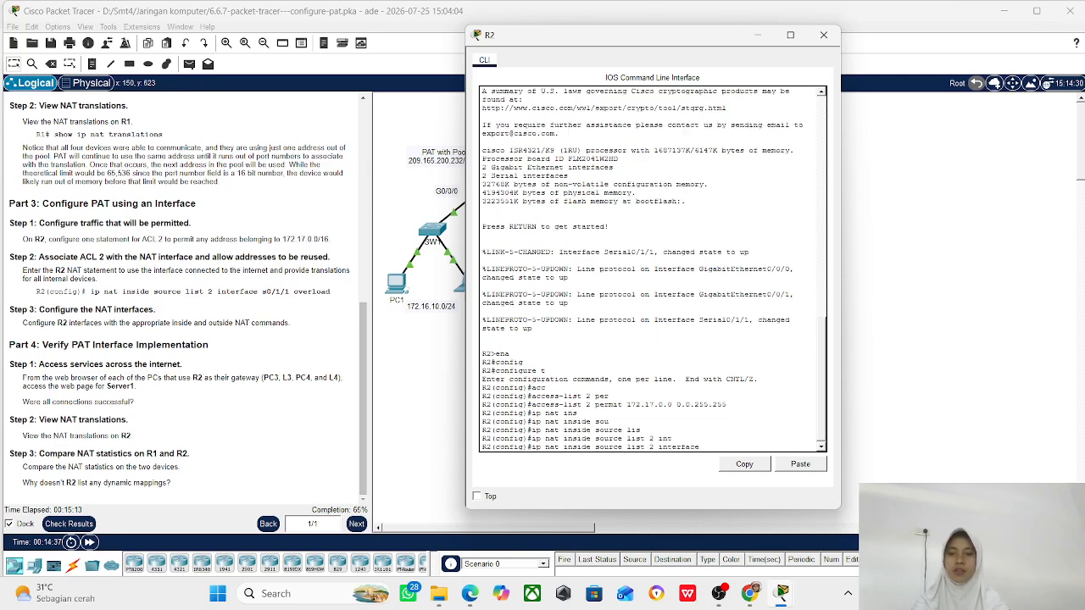
pyautogui.write('s')
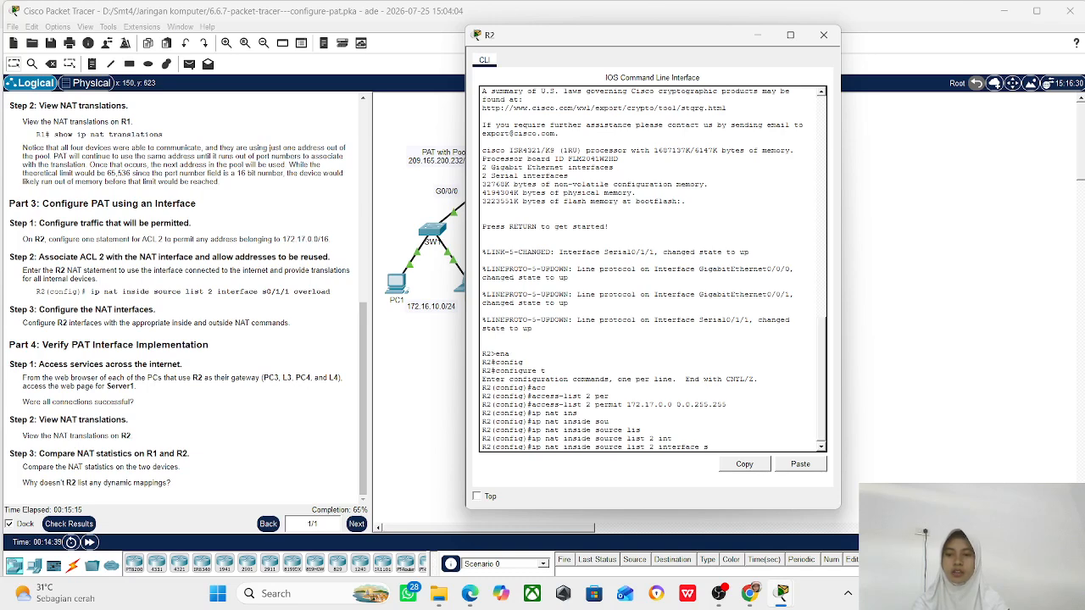
pyautogui.write('0/1/1 over')
pyautogui.press('Tab')
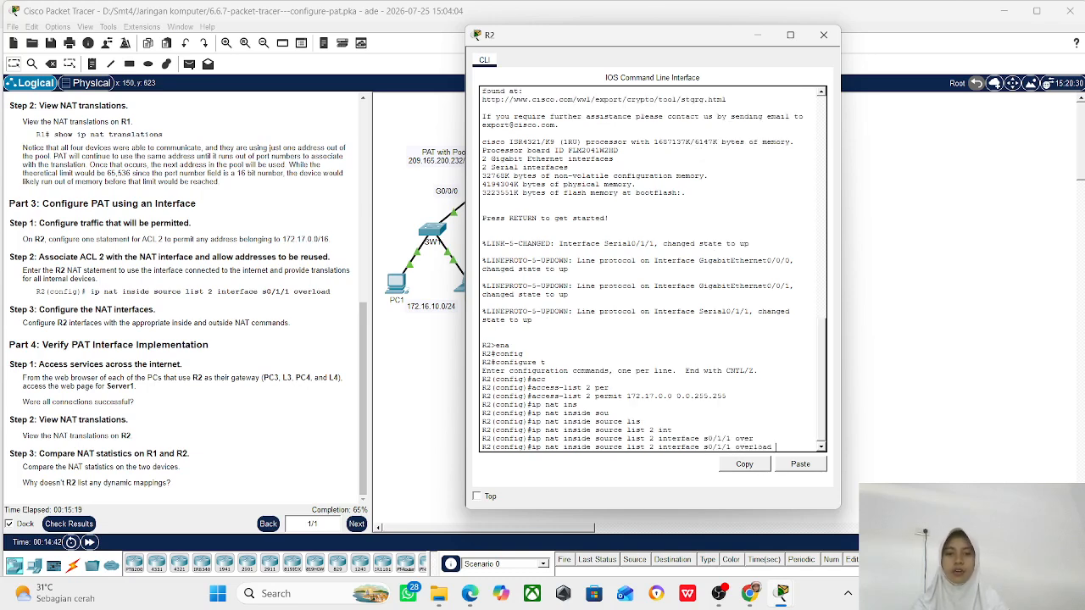
pyautogui.press('Return')
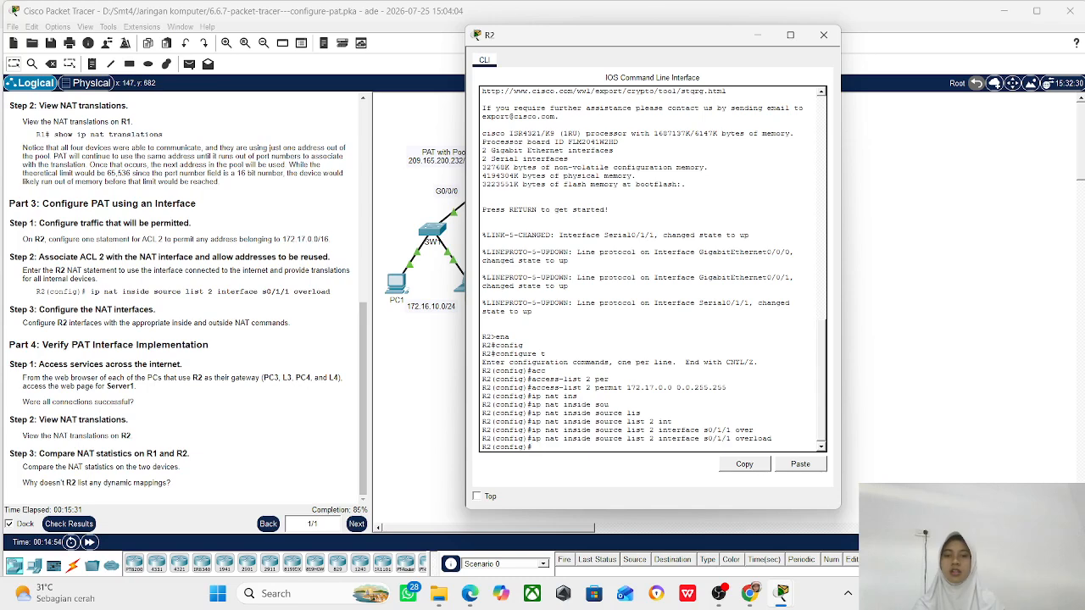
pyautogui.write('i')
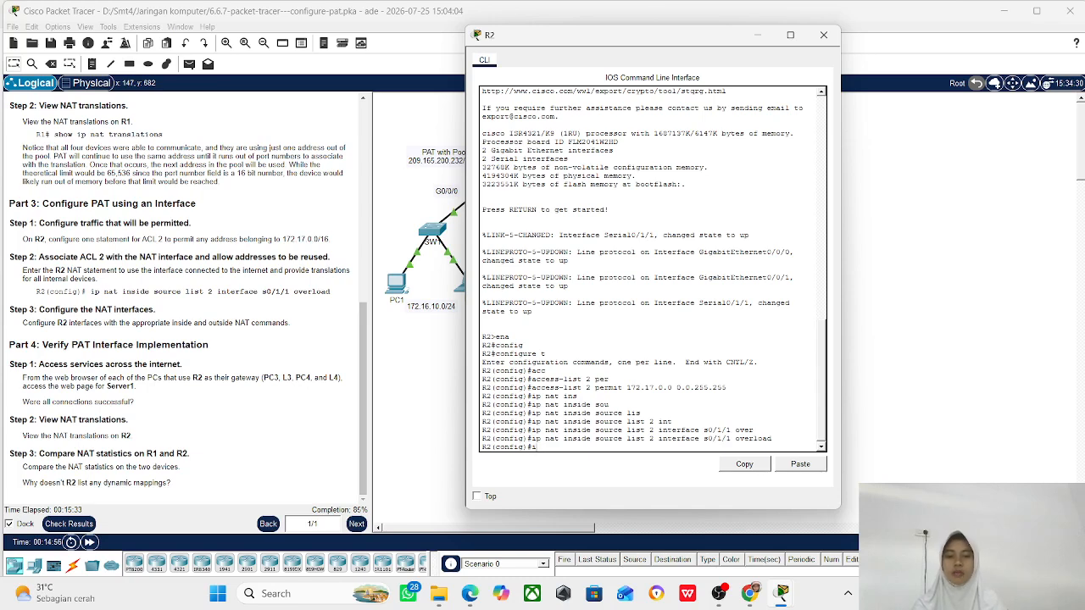
pyautogui.write('p nat')
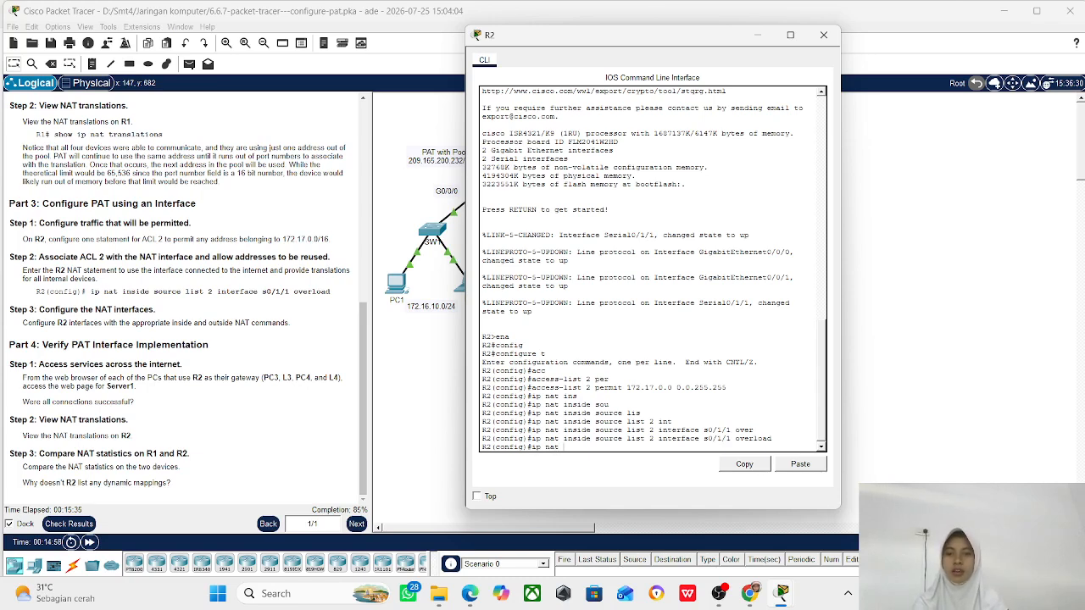
pyautogui.write(' in')
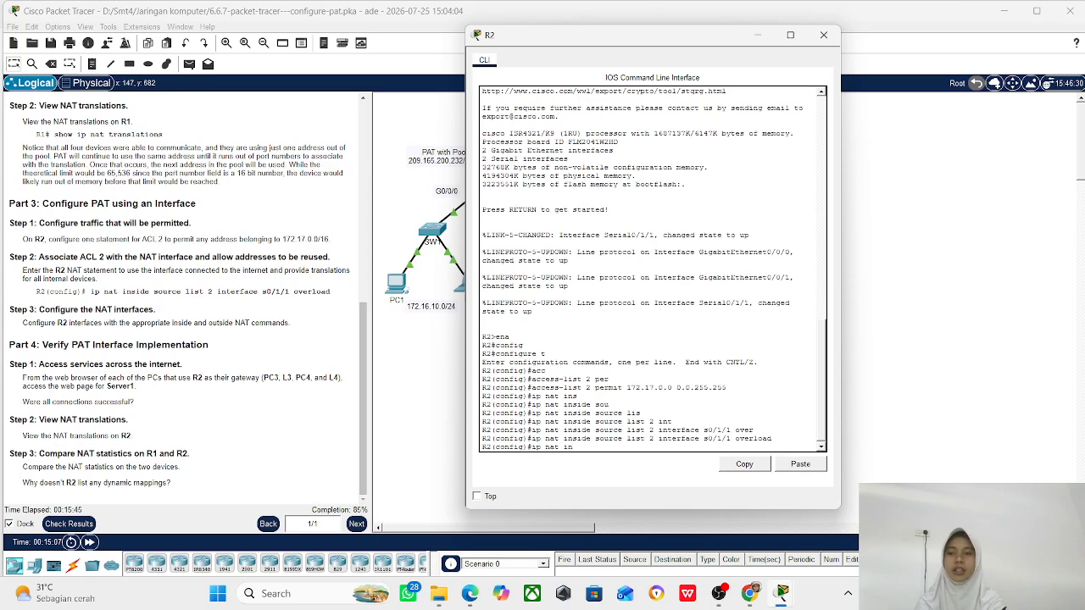
pyautogui.press('BackSpace')
pyautogui.press('BackSpace')
pyautogui.press('BackSpace')
pyautogui.press('BackSpace')
pyautogui.press('BackSpace')
pyautogui.press('BackSpace')
pyautogui.press('BackSpace')
pyautogui.press('BackSpace')
pyautogui.press('BackSpace')
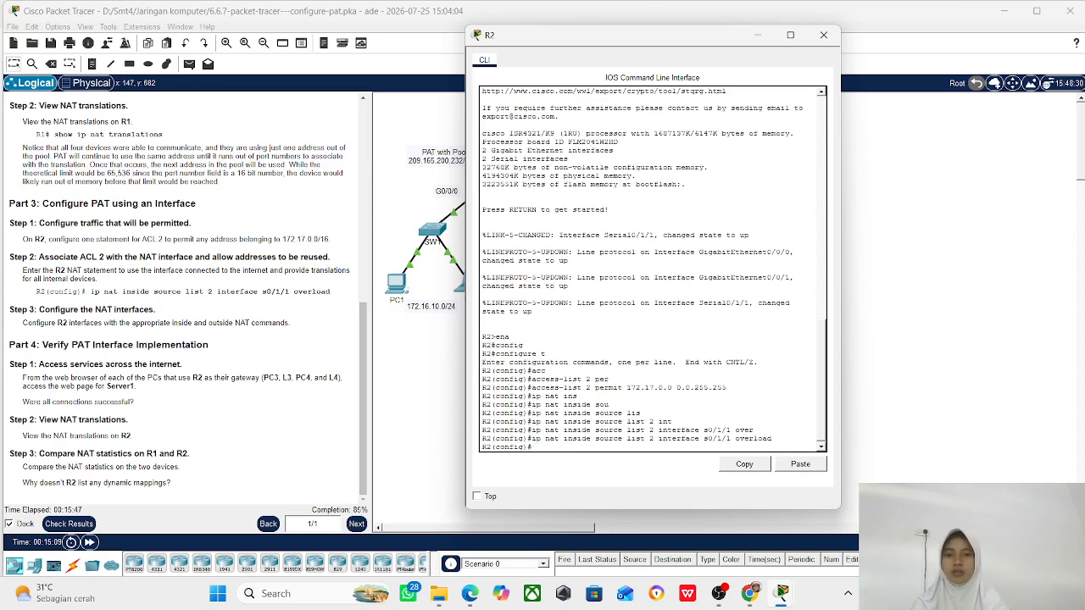
# - Set interface s0/1/1 on R2 as NAT outside with ip nat outside
pyautogui.write('int')
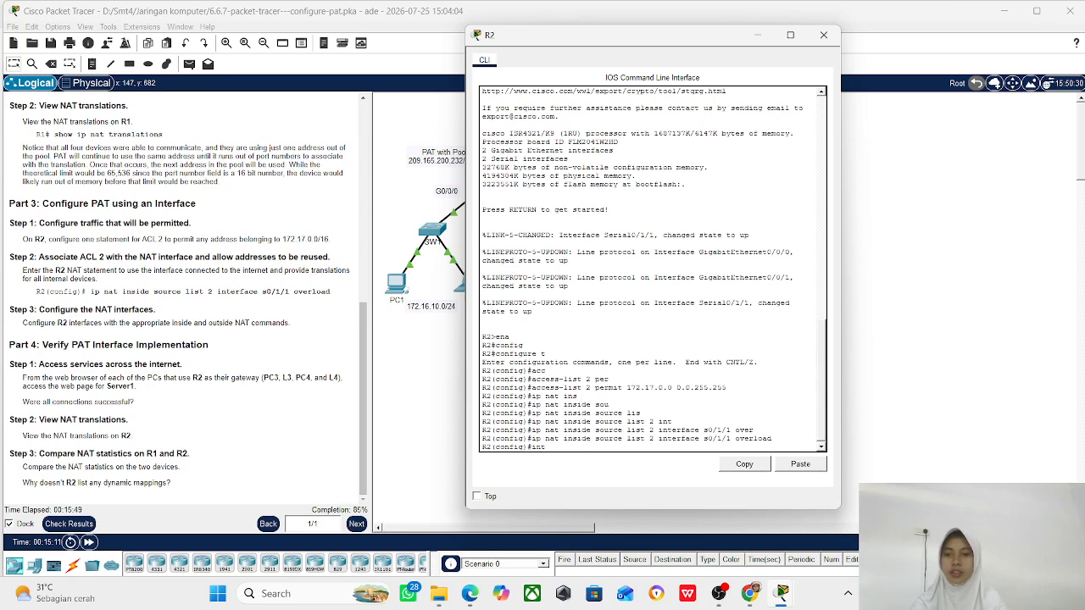
pyautogui.write(' s0/1/1')
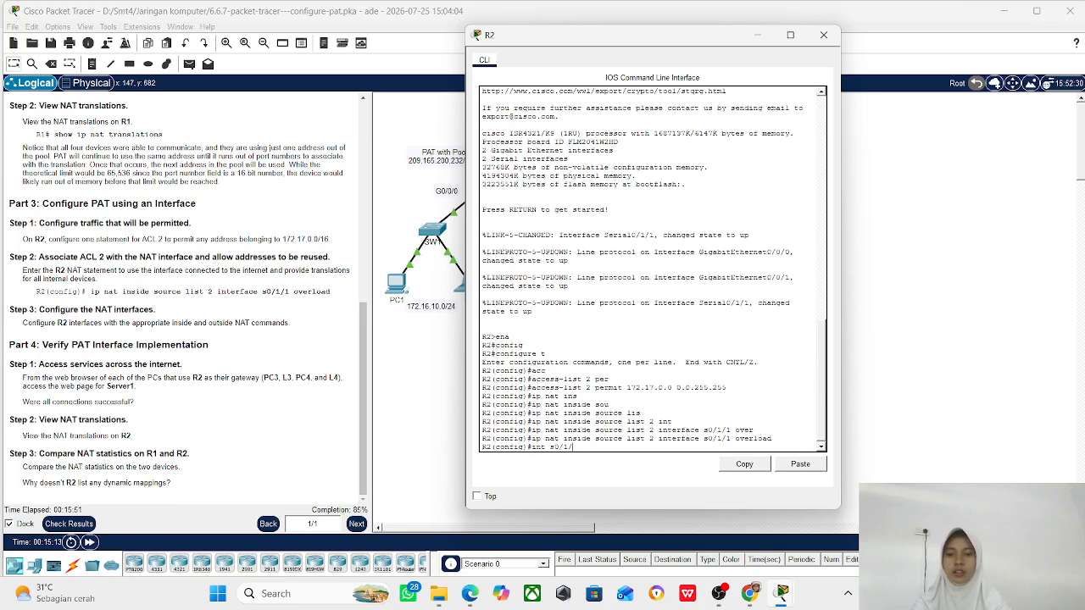
pyautogui.press('Return')
pyautogui.write('ip')
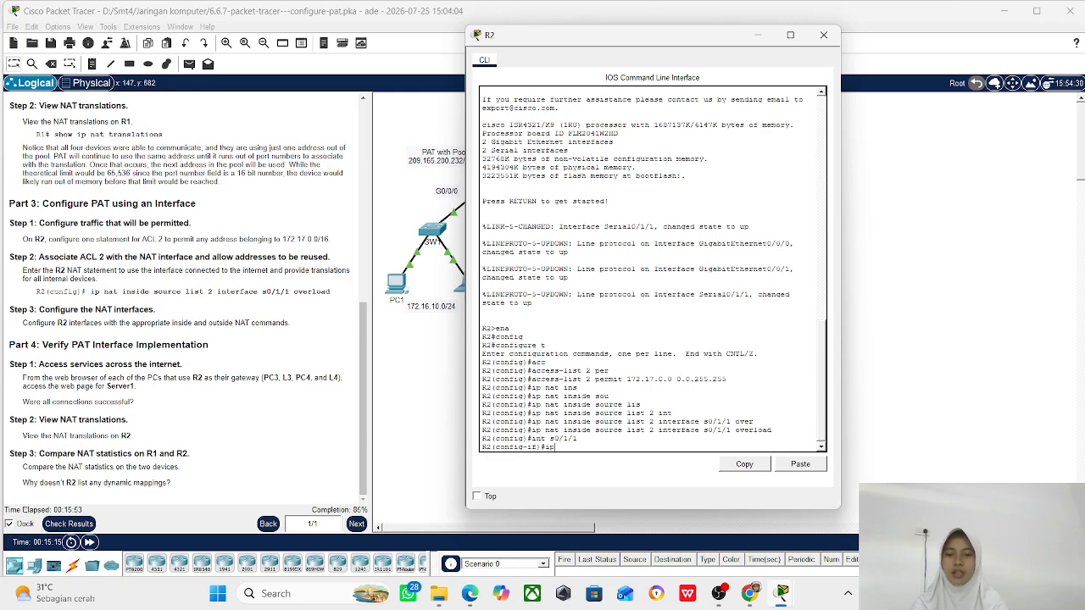
pyautogui.write(' nat ou')
pyautogui.press('Tab')
pyautogui.press('Return')
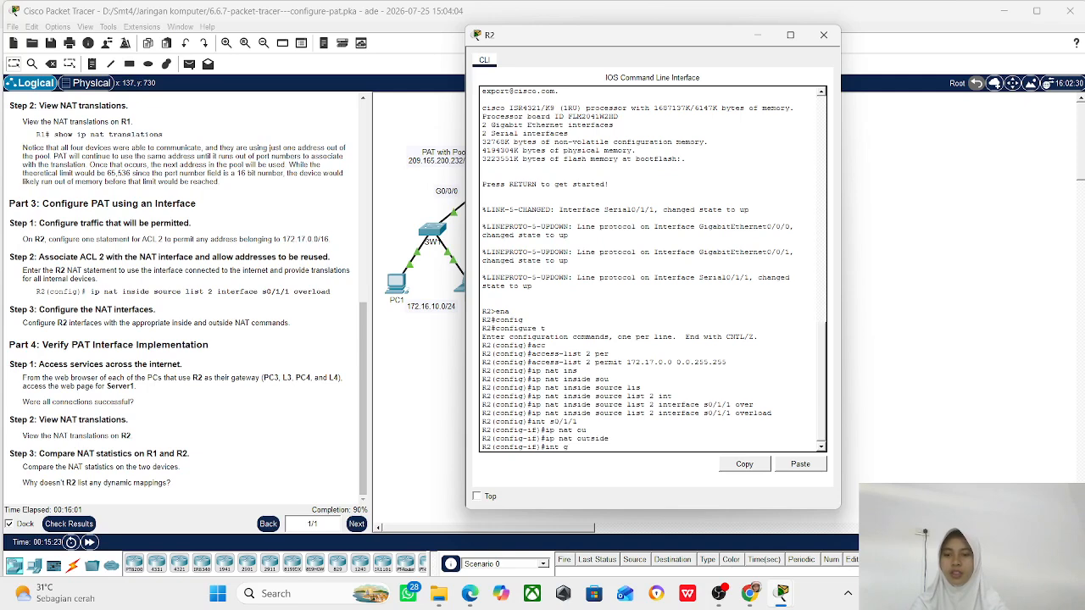
# - Set interface g0/0/0 on R2 as NAT outside with ip nat outside
pyautogui.write('int g0/0/0')
pyautogui.press('Return')
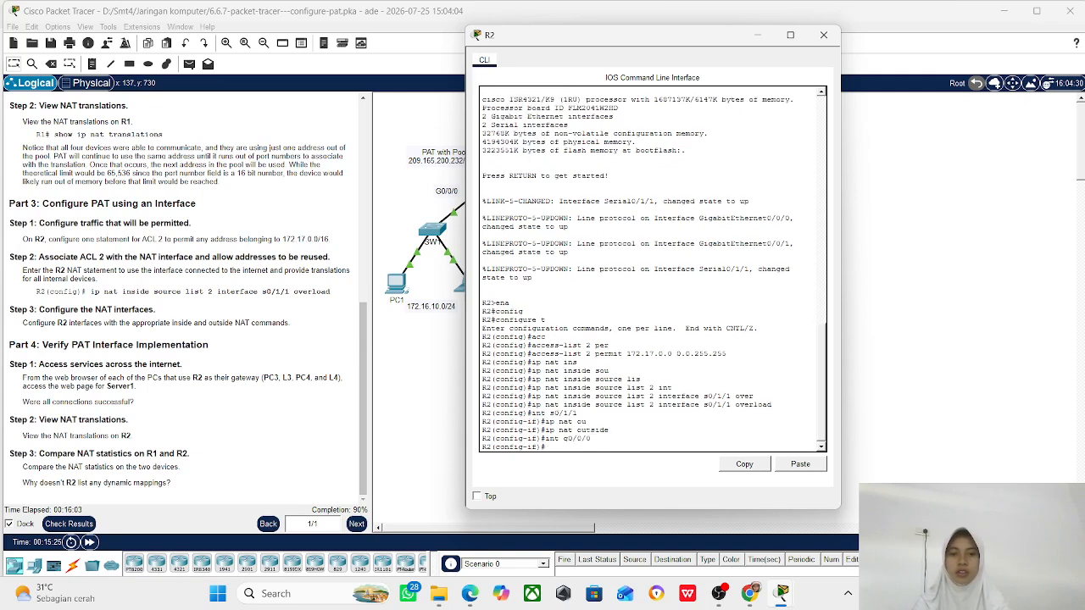
pyautogui.write('ip nat')
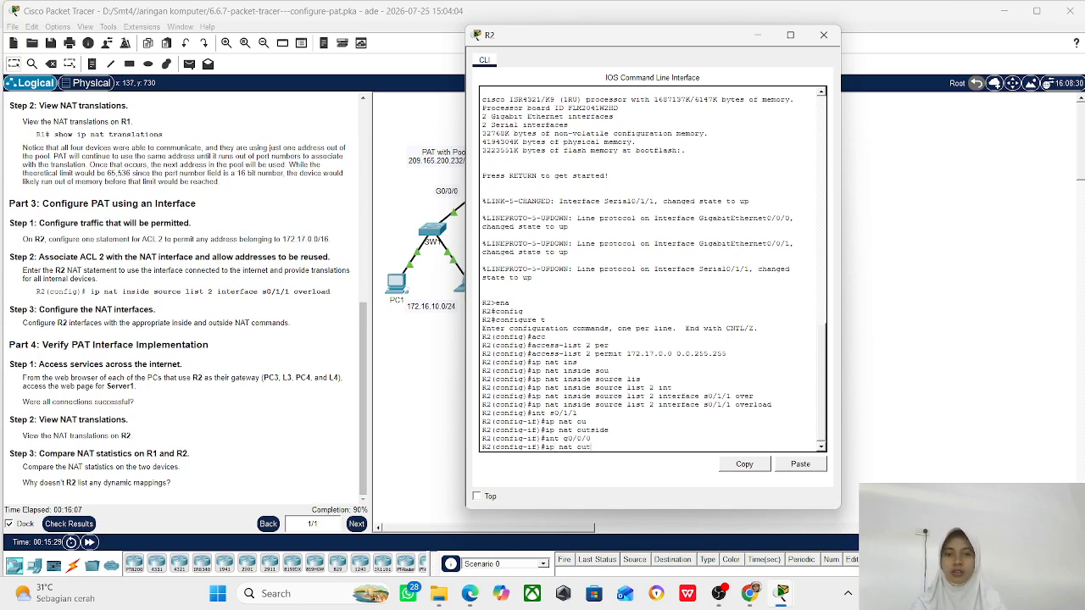
pyautogui.write(' out')
pyautogui.press('Tab')
pyautogui.press('Return')
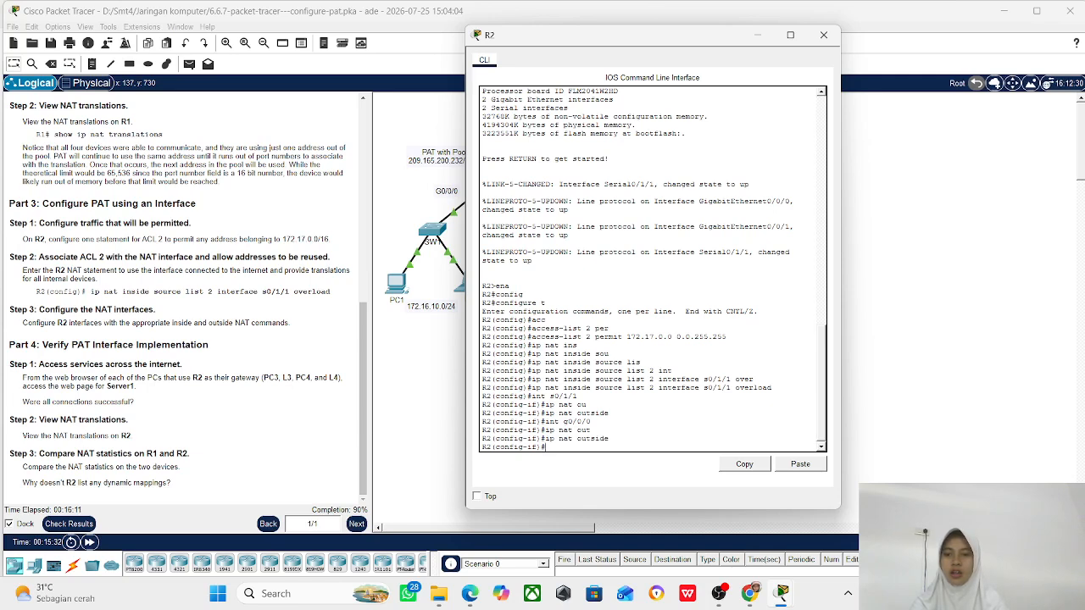
# - Set interface g0/0/1 on R2 as NAT inside with ip nat inside
pyautogui.write('int')
pyautogui.press('Tab')
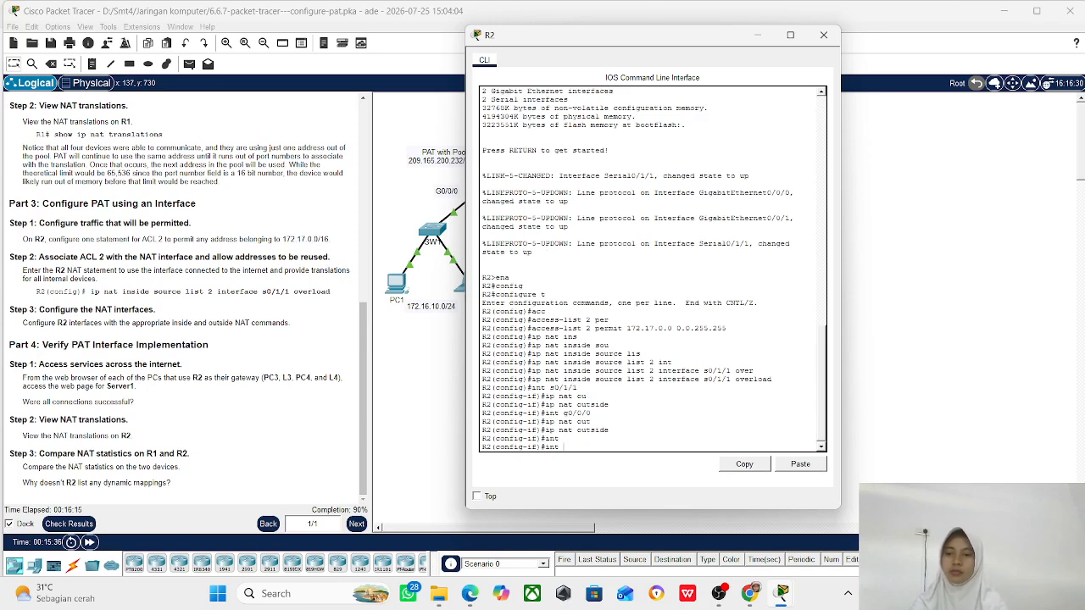
pyautogui.write('g')
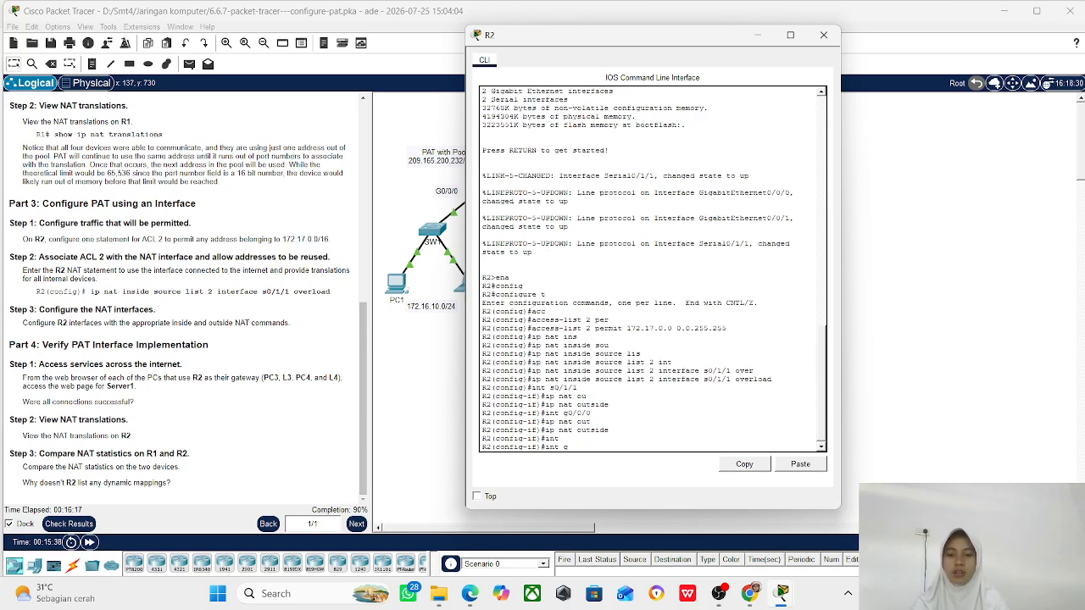
pyautogui.write('0/0/')
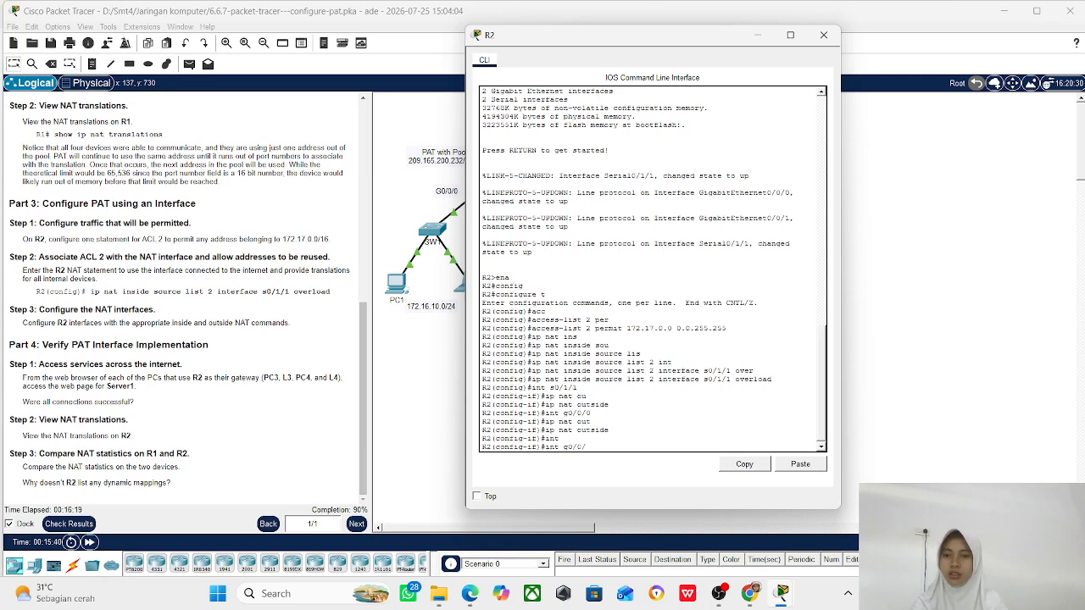
pyautogui.write('1')
pyautogui.press('Return')
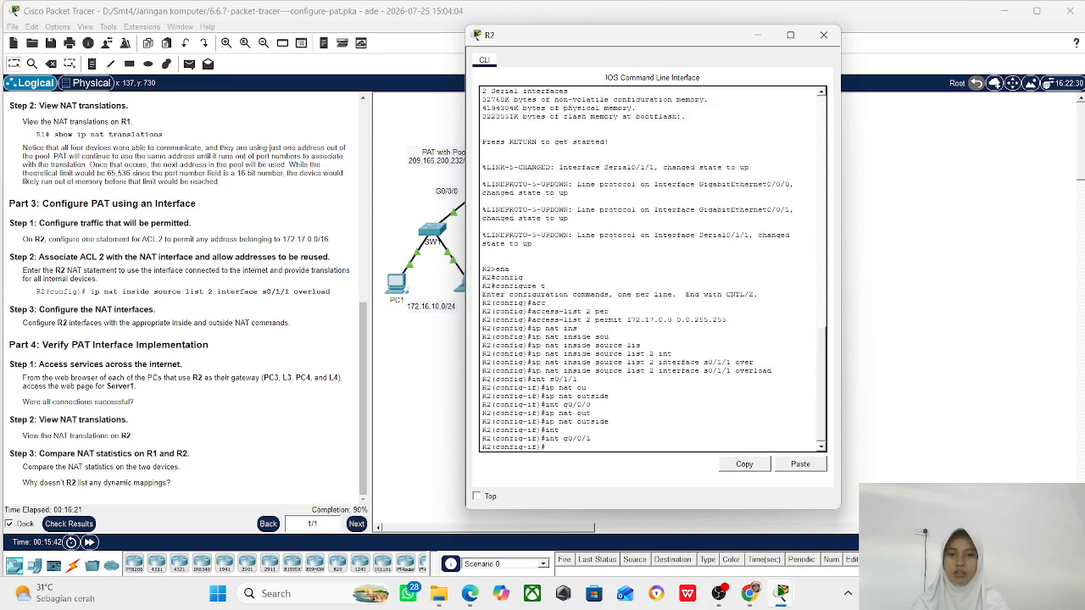
pyautogui.write('ip nat')
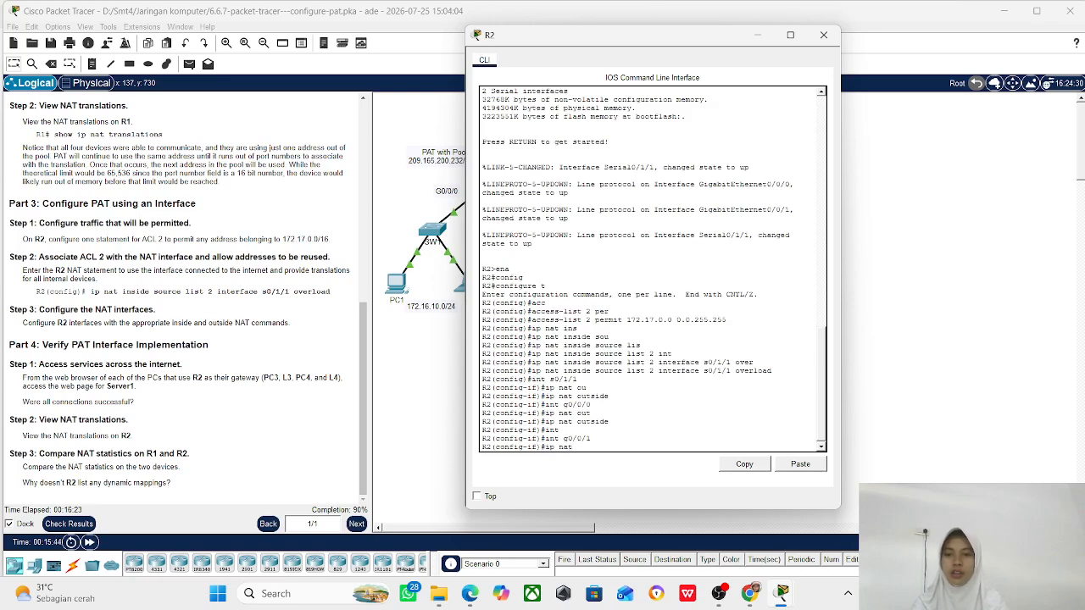
pyautogui.write(' ins')
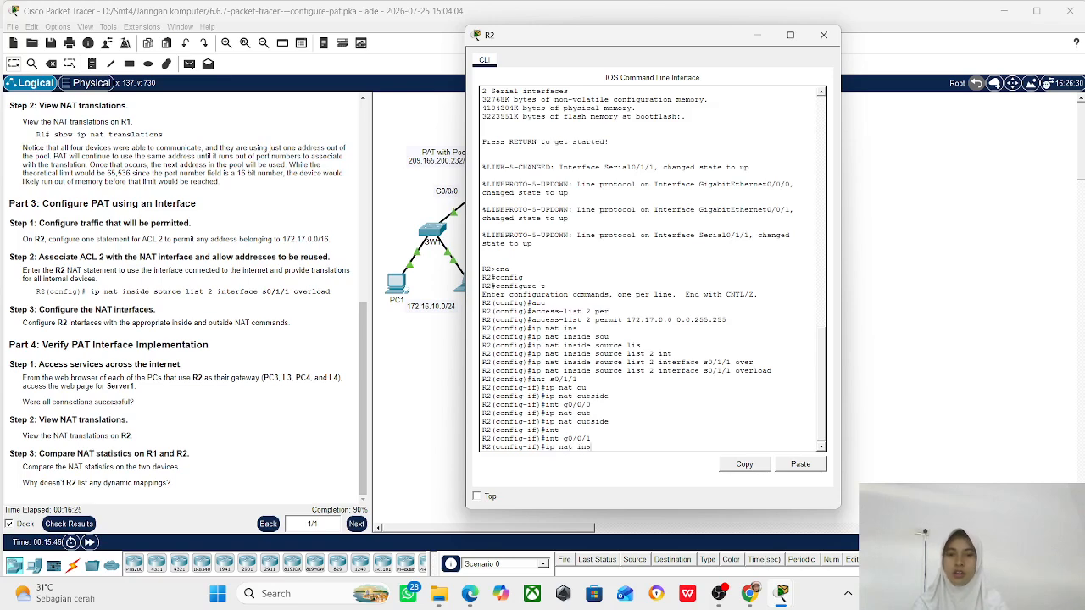
pyautogui.press('Tab')
pyautogui.press('Return')
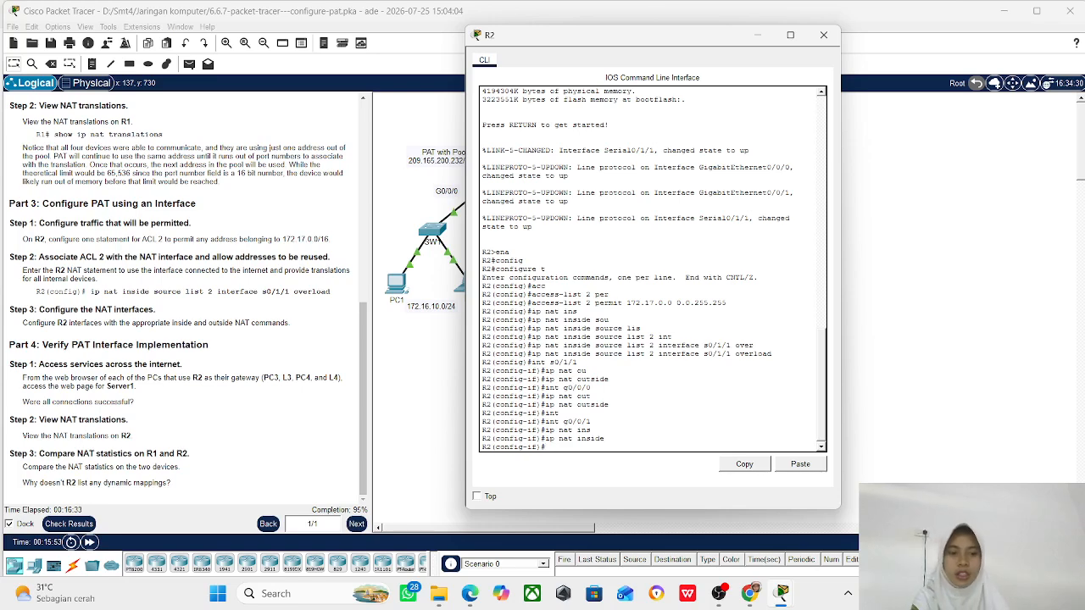
# - Check the activity results and review the assessment items for R1 and R2
pyautogui.click(69, 524)
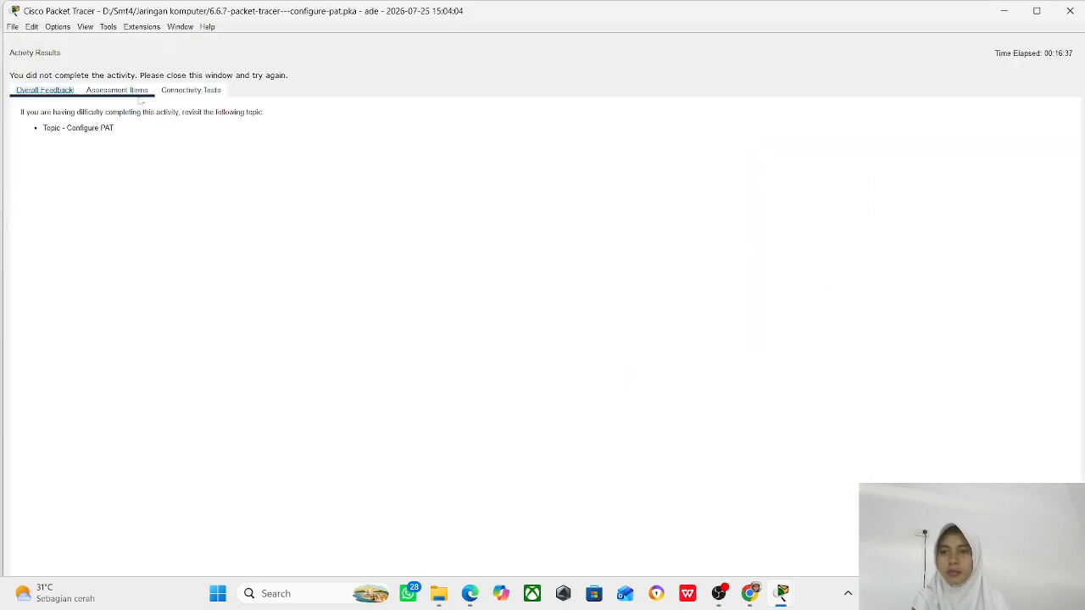
pyautogui.click(117, 89)
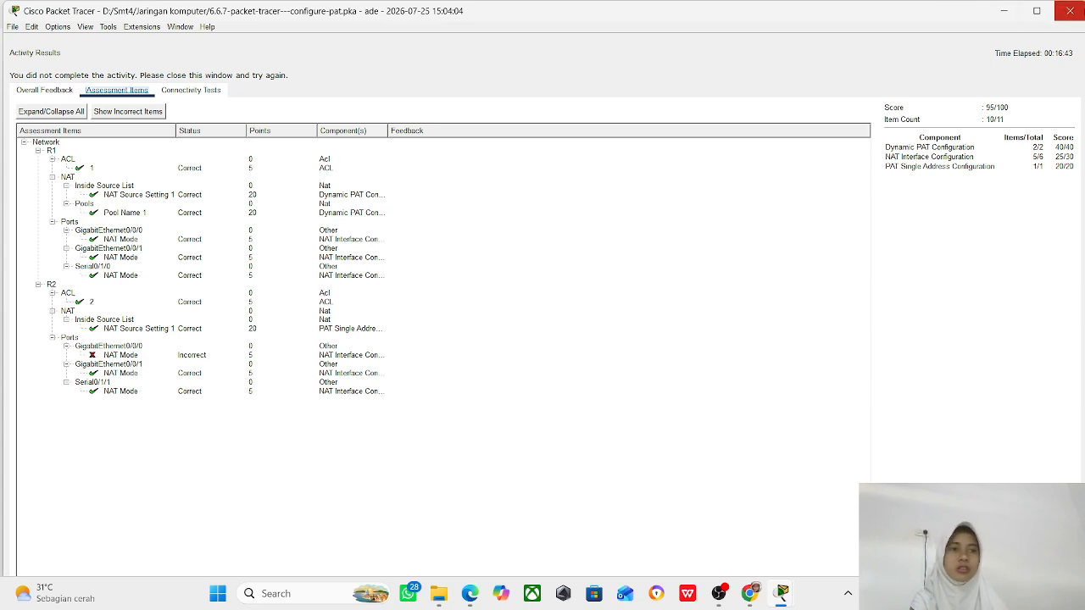
pyautogui.click(1069, 12)
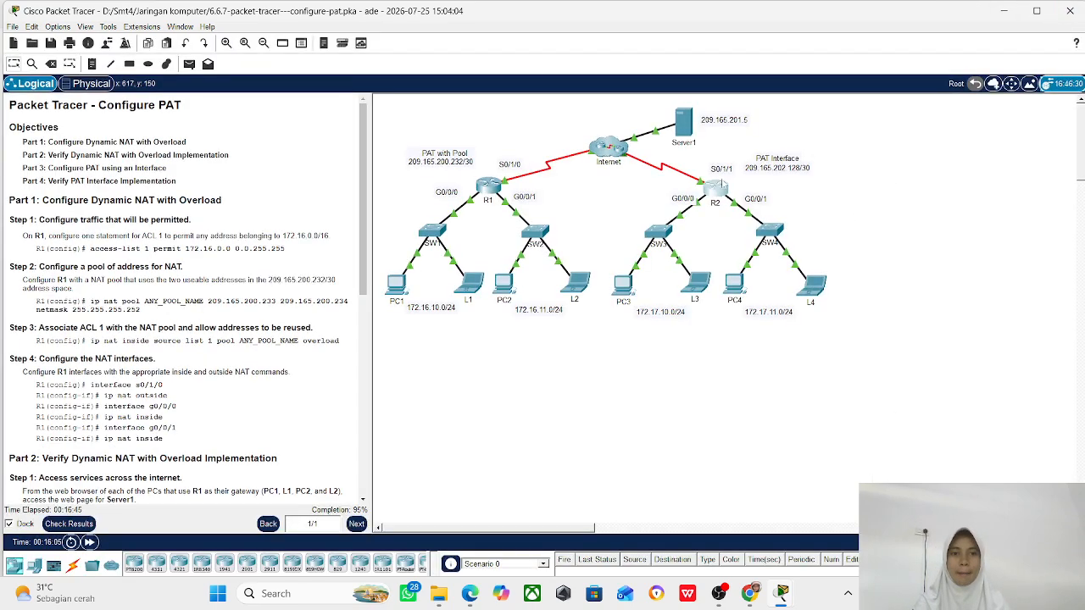
# - Reopen R2's command line, set interface g0/0/0 as NAT inside with ip nat inside, and close the R2 window
pyautogui.click(716, 185)
pyautogui.write('int g')
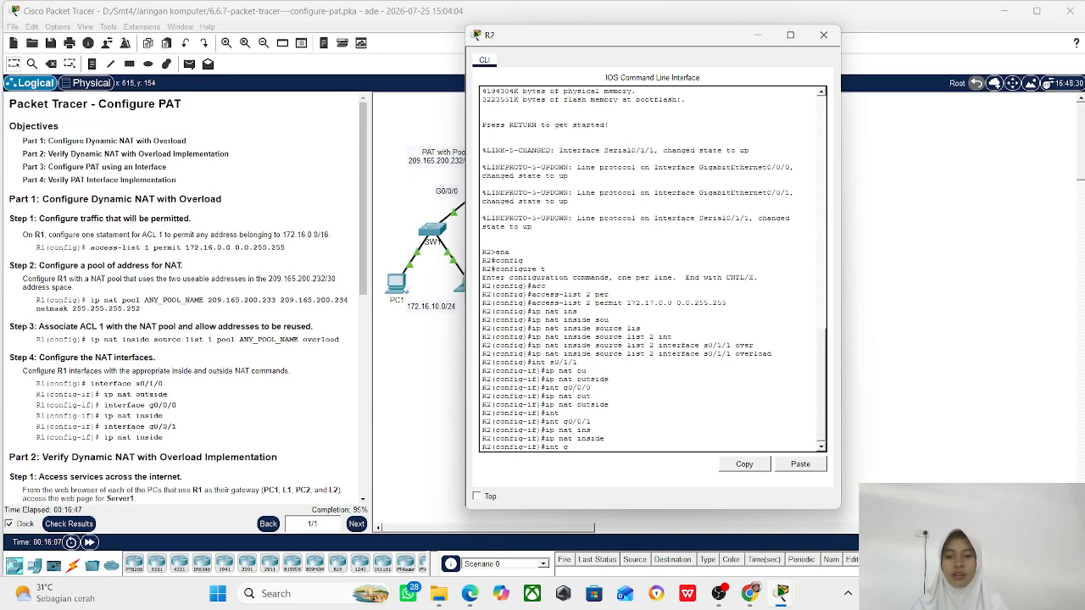
pyautogui.write('0/0/0')
pyautogui.press('Return')
pyautogui.write('ip nay')
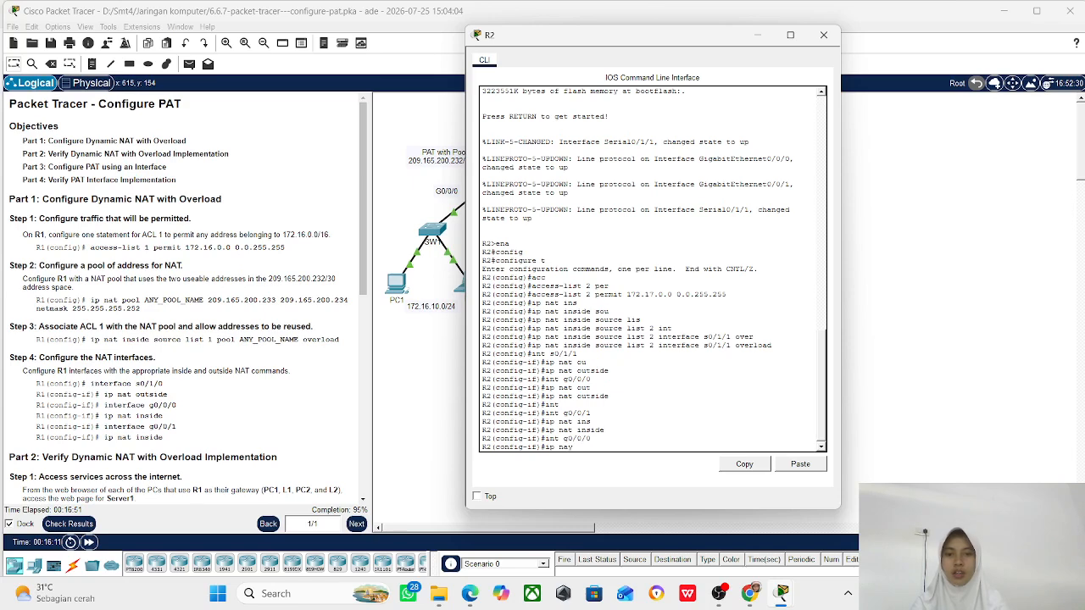
pyautogui.write('t ins')
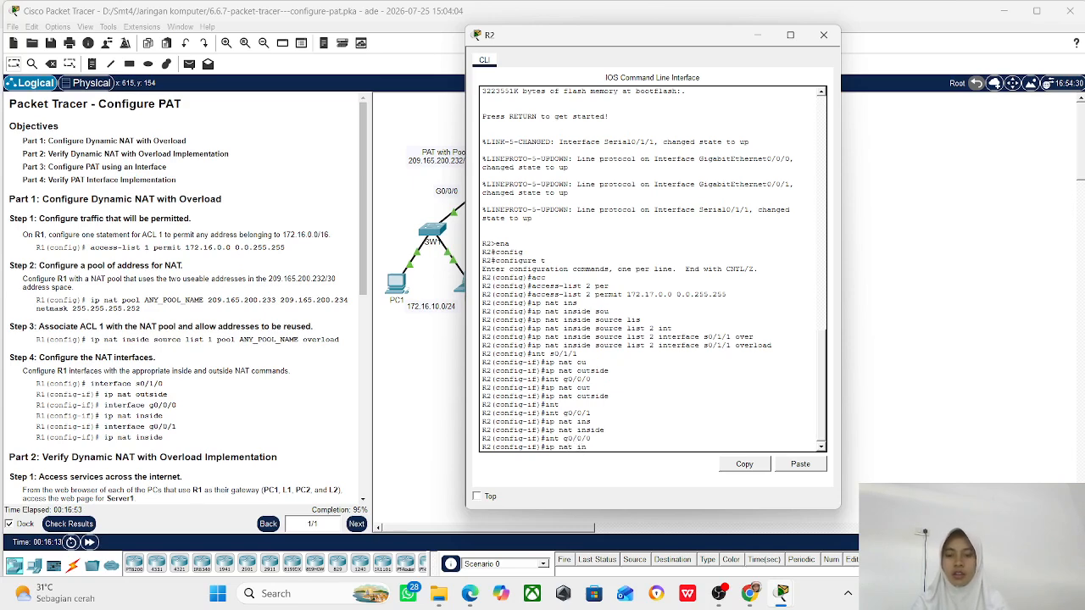
pyautogui.press('Tab')
pyautogui.press('Return')
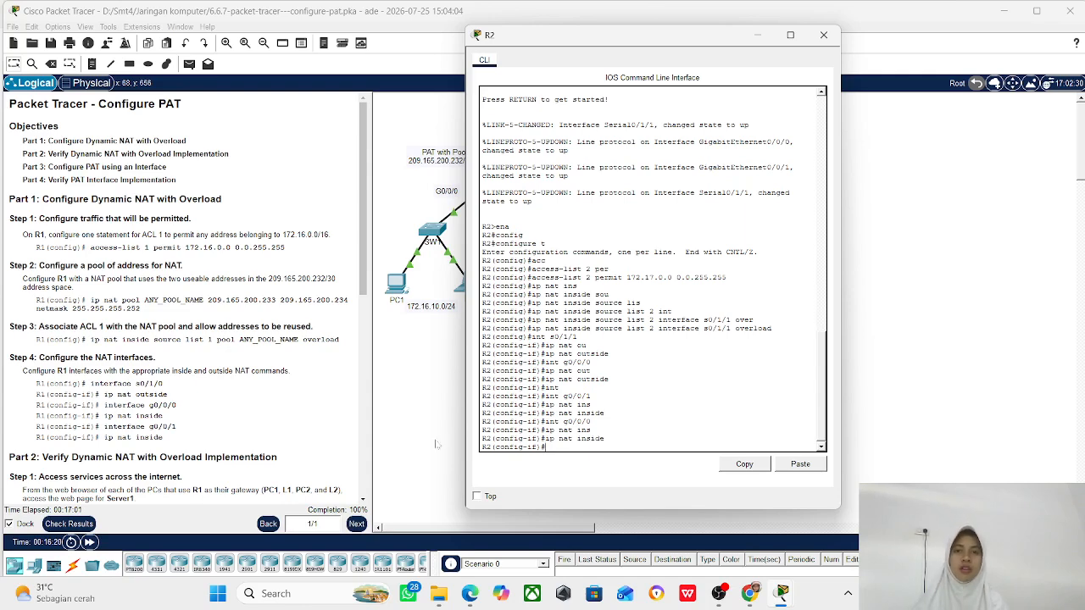
pyautogui.click(822, 37)
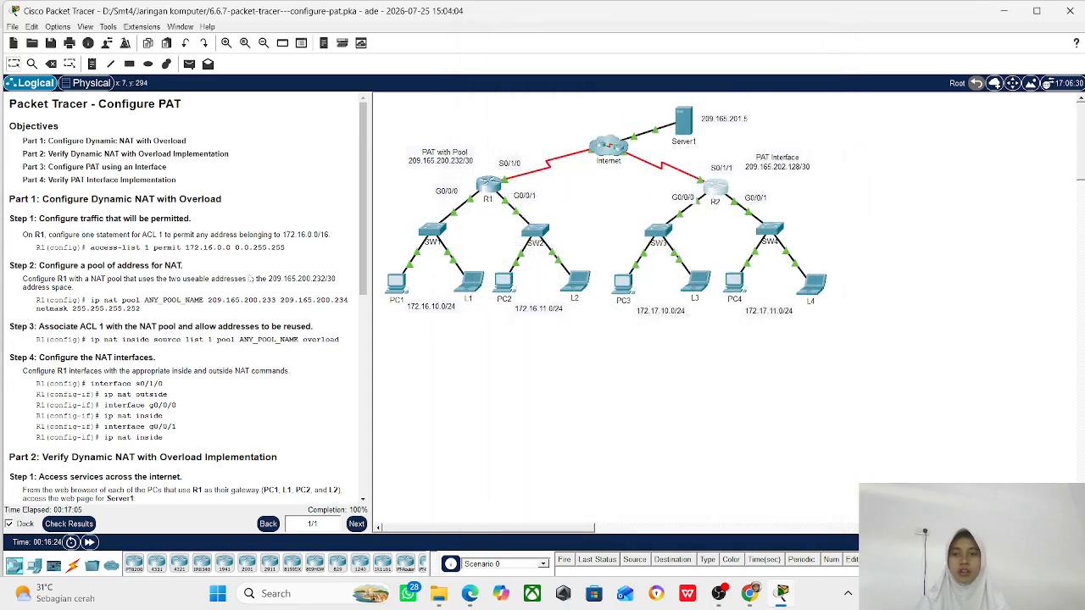
# - Access Server1's web page at 209.165.201.5 from PC3's web browser, and close the PC3 window
pyautogui.scroll(-10, 250, 278)
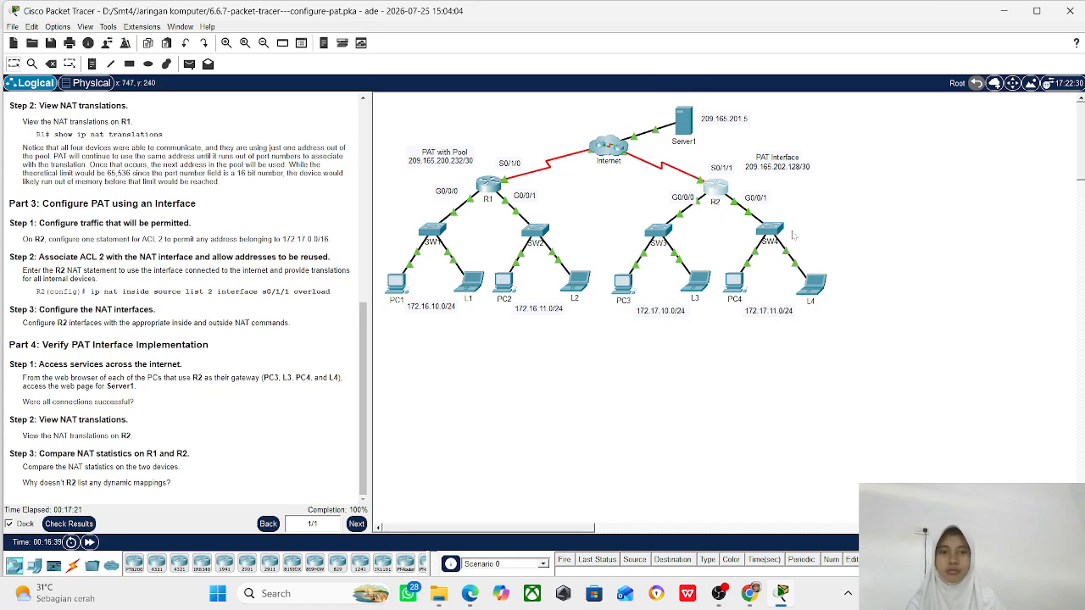
pyautogui.click(631, 298)
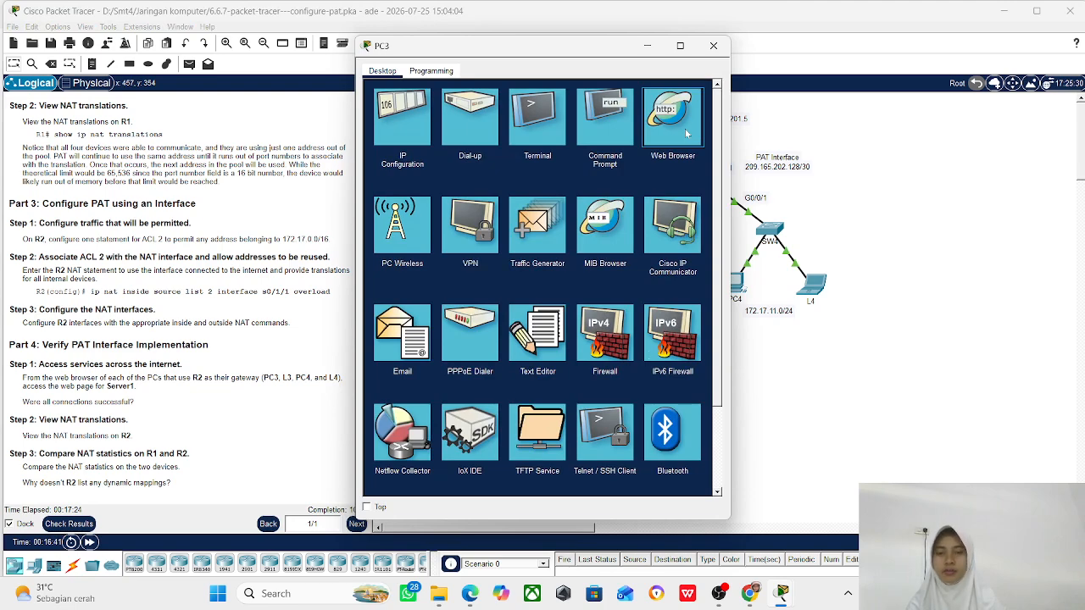
pyautogui.moveTo(611, 49); pyautogui.dragTo(673, 54)
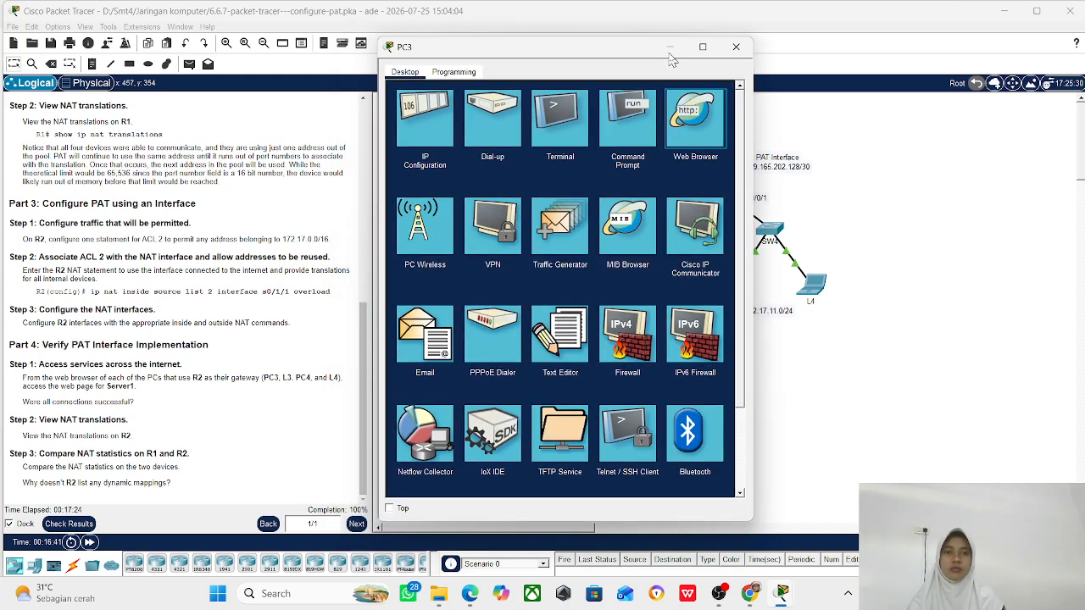
pyautogui.click(705, 140)
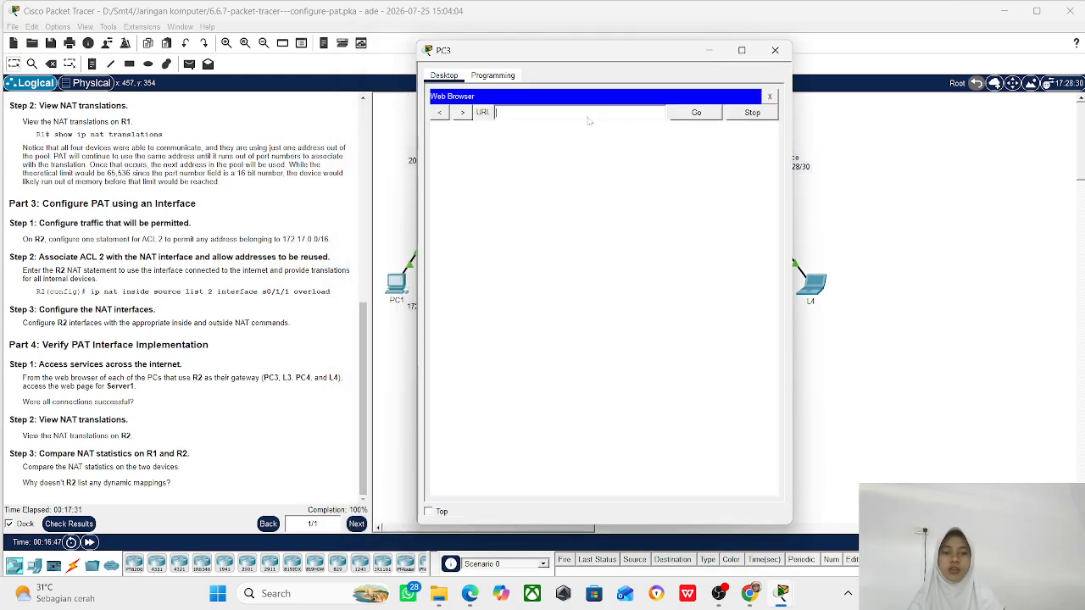
pyautogui.write('20')
pyautogui.write('9')
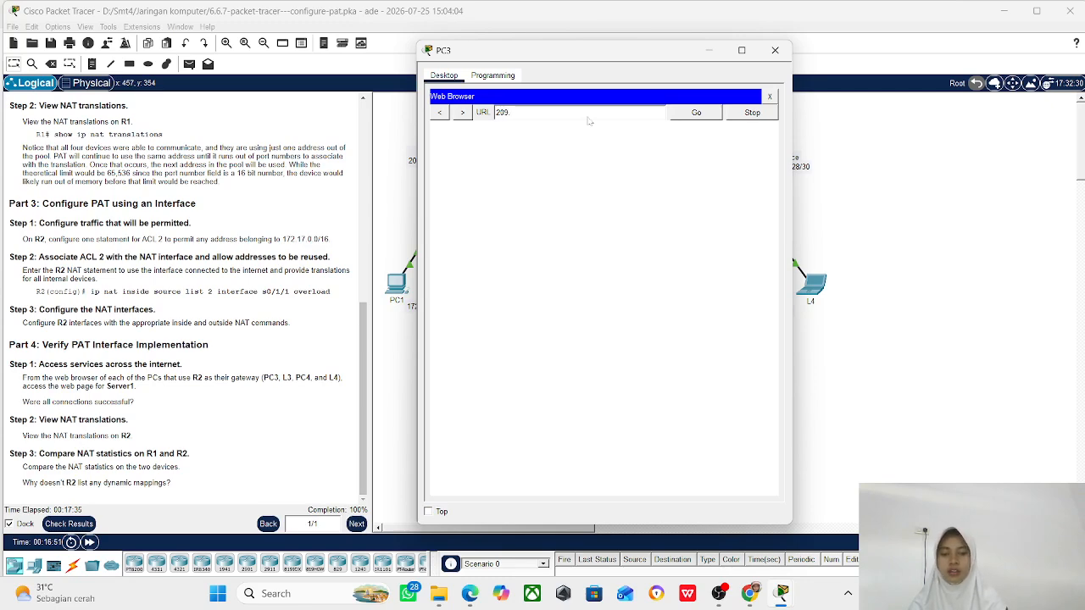
pyautogui.write('.165.20')
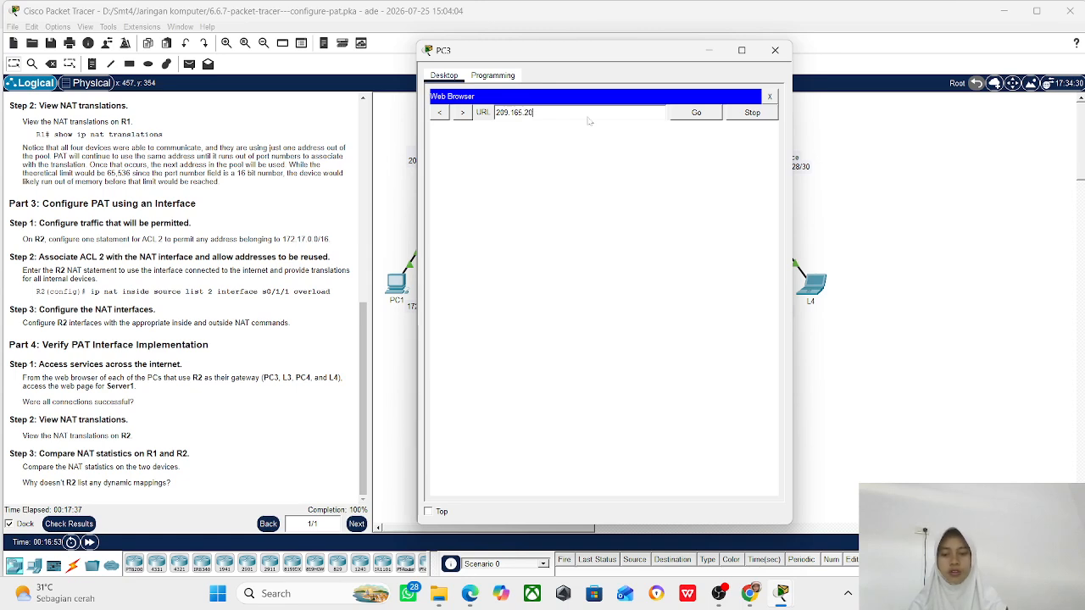
pyautogui.write('1.5')
pyautogui.press('Return')
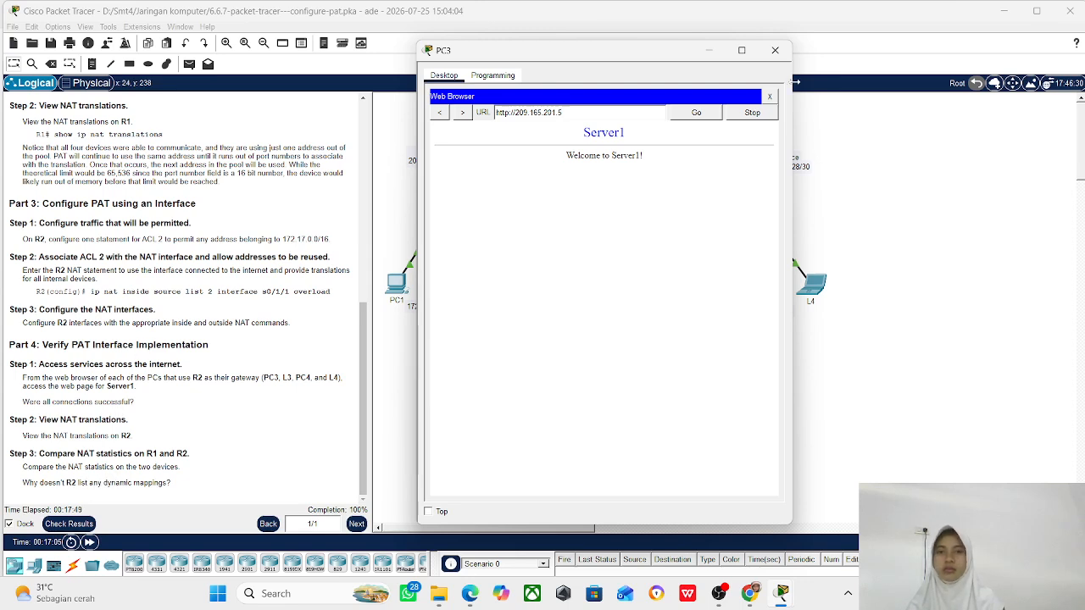
pyautogui.click(774, 51)
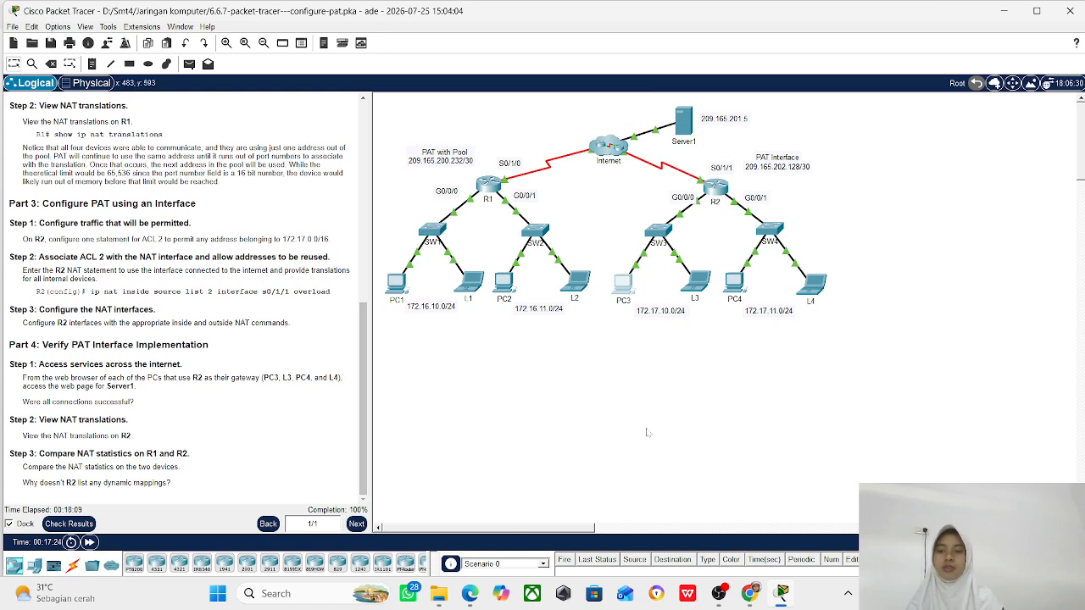
pyautogui.scroll(2, 649, 435)
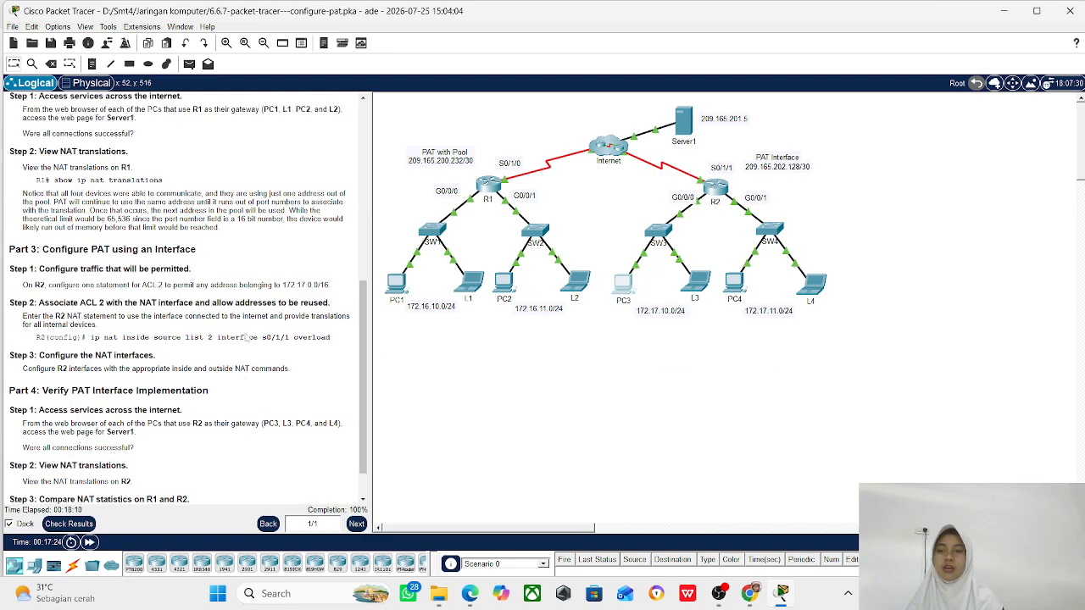
pyautogui.click(722, 595)
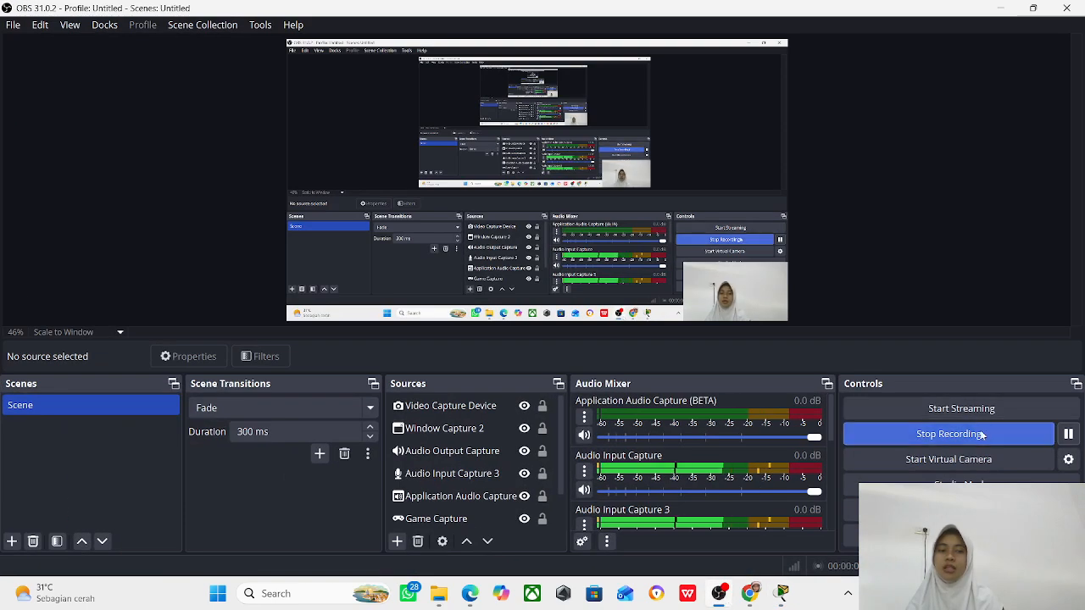